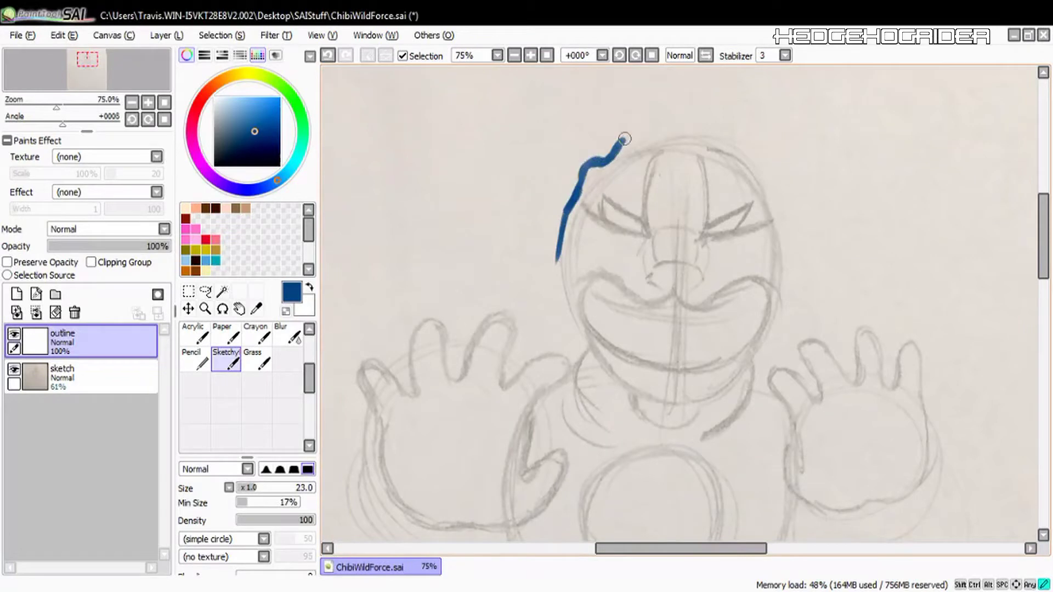
- Outline the head's crest and right side in thick blue over the sketch on the outline layer
mouse_move(624, 139)
mouse_down()
mouse_move(670, 129)
mouse_move(683, 139)
mouse_move(641, 133)
mouse_move(747, 148)
mouse_move(764, 171)
mouse_move(779, 303)
mouse_move(768, 345)
mouse_up()
key(ctrl+z)
key(ctrl+z)
- Draw the right wing's inner edge rising from the jaw and its long upper edge arching outward and down
drag(685, 548, 721, 548)
mouse_move(623, 344)
mouse_down()
mouse_move(665, 294)
mouse_move(698, 214)
mouse_up()
drag(675, 549, 705, 548)
drag(571, 215, 990, 538)
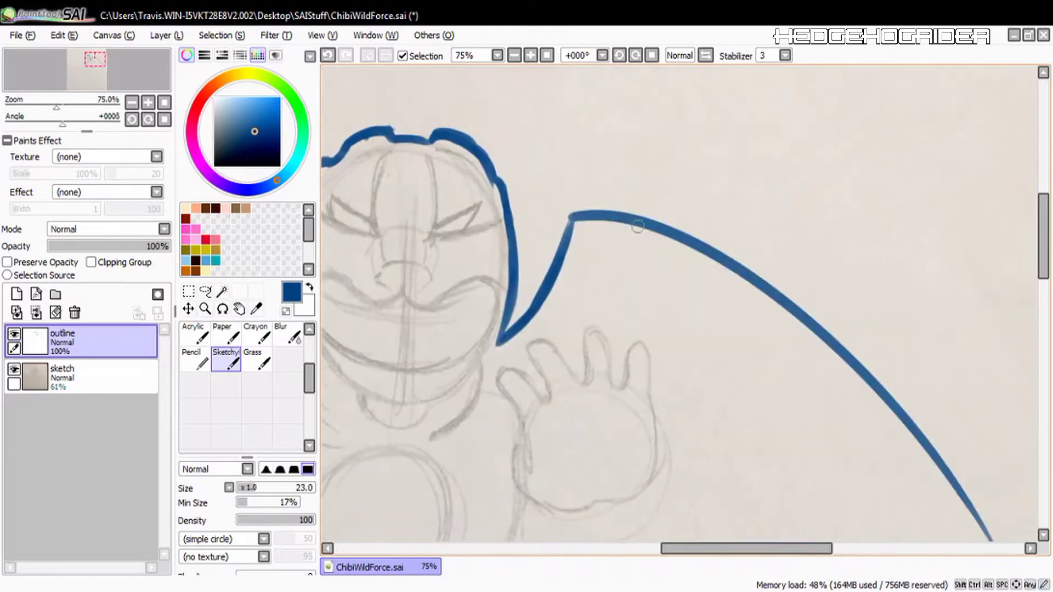
key(ctrl+z)
drag(571, 210, 932, 310)
mouse_move(566, 252)
mouse_down()
mouse_move(570, 221)
mouse_move(953, 327)
mouse_up()
key(ctrl+z)
drag(820, 262, 984, 533)
- Complete the left side of the head outline down to the jaw and draw the left wing's inner edge
drag(730, 548, 630, 548)
mouse_move(695, 293)
mouse_down()
mouse_move(701, 221)
mouse_move(713, 336)
mouse_up()
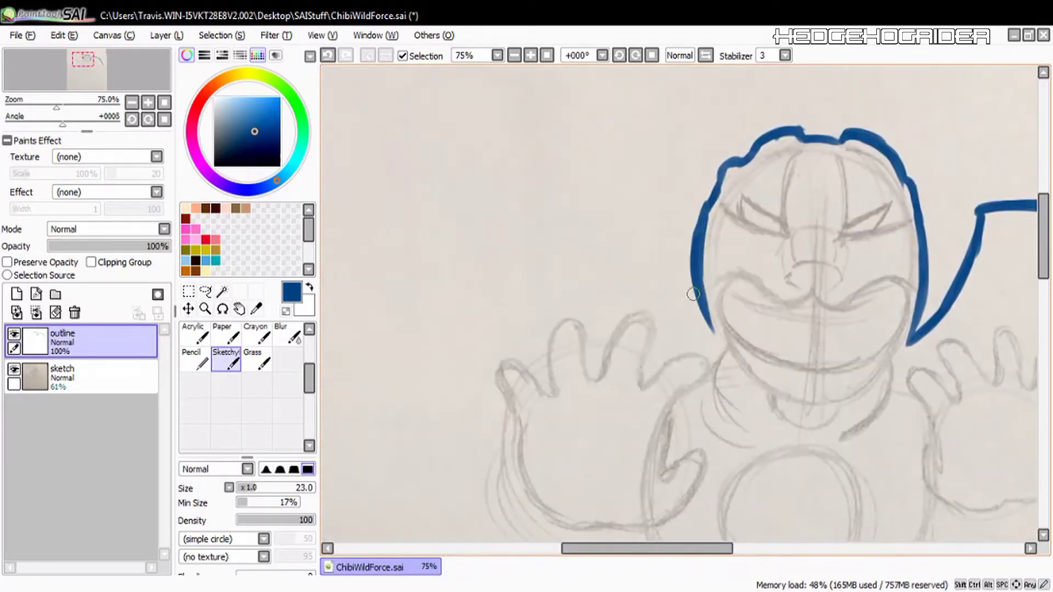
mouse_move(658, 202)
mouse_down()
mouse_move(678, 286)
mouse_move(713, 337)
mouse_up()
- Draw the left wing's upper edge outward from its inner corner and sweep its outer edge downward
drag(659, 204, 865, 204)
drag(864, 204, 757, 193)
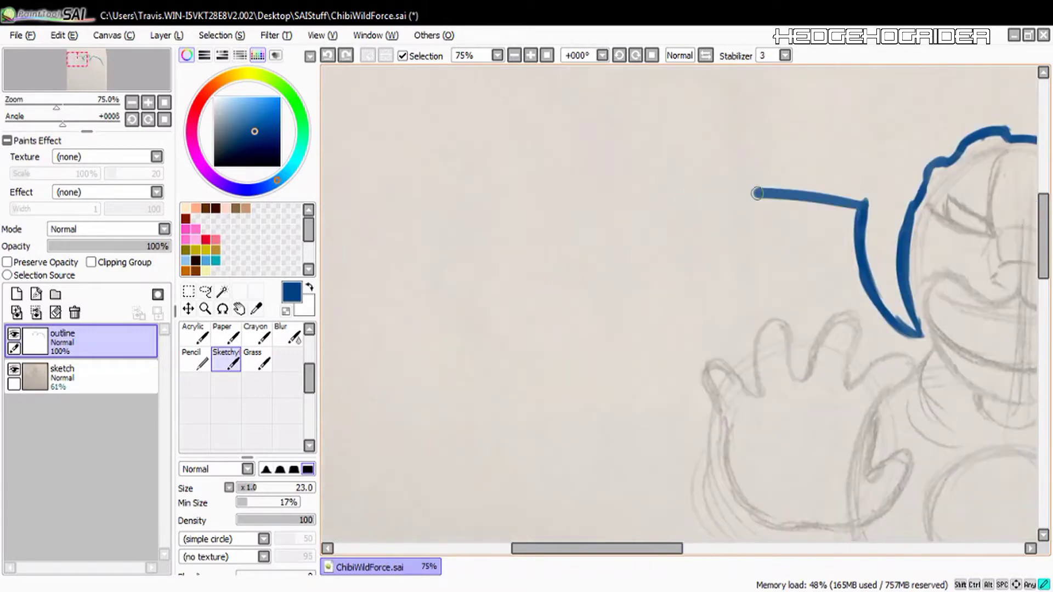
key(ctrl+z)
drag(865, 205, 484, 231)
mouse_move(555, 209)
mouse_down()
mouse_move(598, 193)
mouse_move(835, 186)
mouse_up()
mouse_move(563, 228)
mouse_down()
mouse_move(366, 499)
mouse_move(364, 534)
mouse_up()
- Draw the first large pointed feathers at the outer lower edge of the left wing
scroll(365, 535, down, 3)
mouse_move(368, 322)
mouse_down()
mouse_move(511, 193)
mouse_move(589, 160)
mouse_up()
mouse_move(510, 187)
mouse_down()
mouse_move(505, 316)
mouse_move(530, 323)
mouse_move(470, 382)
mouse_move(419, 378)
mouse_up()
key(ctrl+z)
drag(438, 326, 663, 222)
drag(581, 247, 642, 449)
- Draw the middle feathers of the left wing, with curved edges meeting at a low point
drag(598, 411, 713, 220)
key(ctrl+z)
mouse_move(599, 418)
mouse_down()
mouse_move(680, 261)
mouse_move(747, 448)
mouse_up()
key(ctrl+z)
key(ctrl+z)
mouse_move(737, 352)
mouse_down()
mouse_move(709, 338)
mouse_move(696, 316)
mouse_up()
key(ctrl+y)
key(ctrl+z)
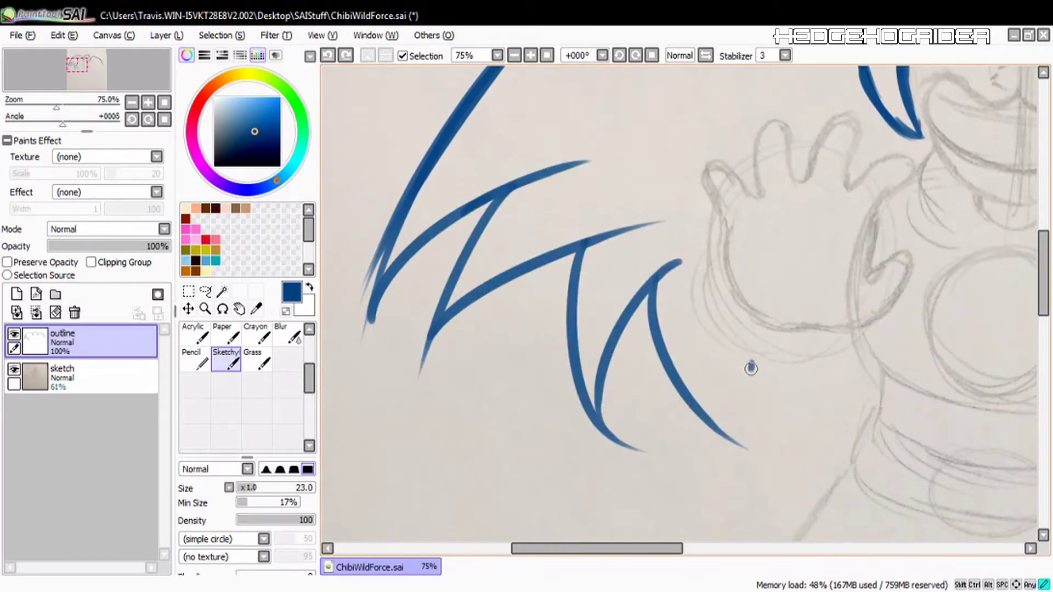
- Add the small inner feather tips of the left wing, ending near the waist
mouse_move(739, 446)
mouse_down()
mouse_move(744, 354)
mouse_move(831, 443)
mouse_up()
key(ctrl+z)
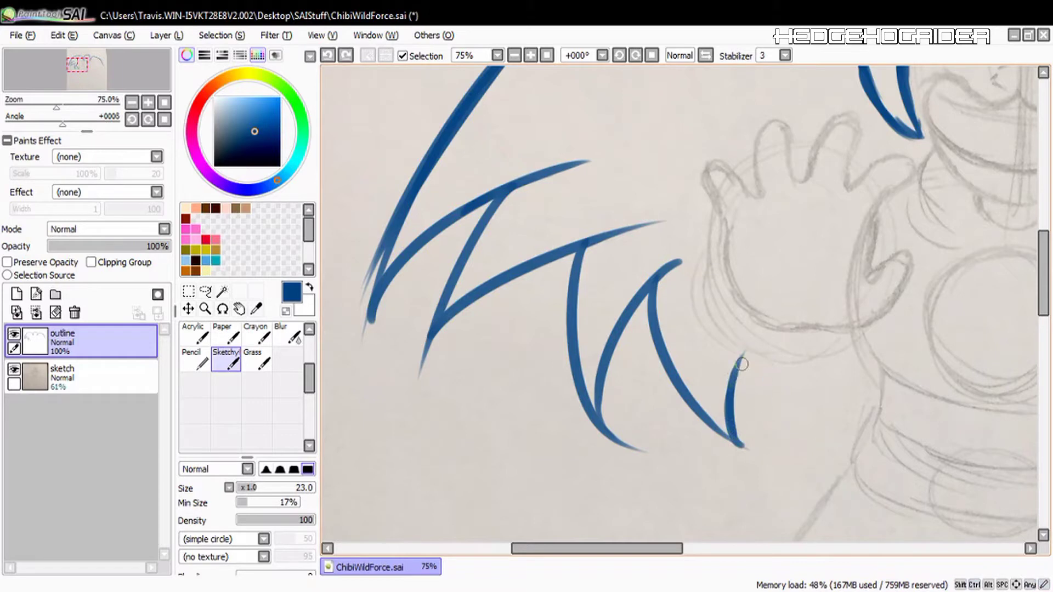
drag(736, 379, 754, 357)
drag(738, 418, 752, 368)
mouse_move(752, 365)
mouse_down()
mouse_move(789, 437)
mouse_move(855, 439)
mouse_up()
key(ctrl+z)
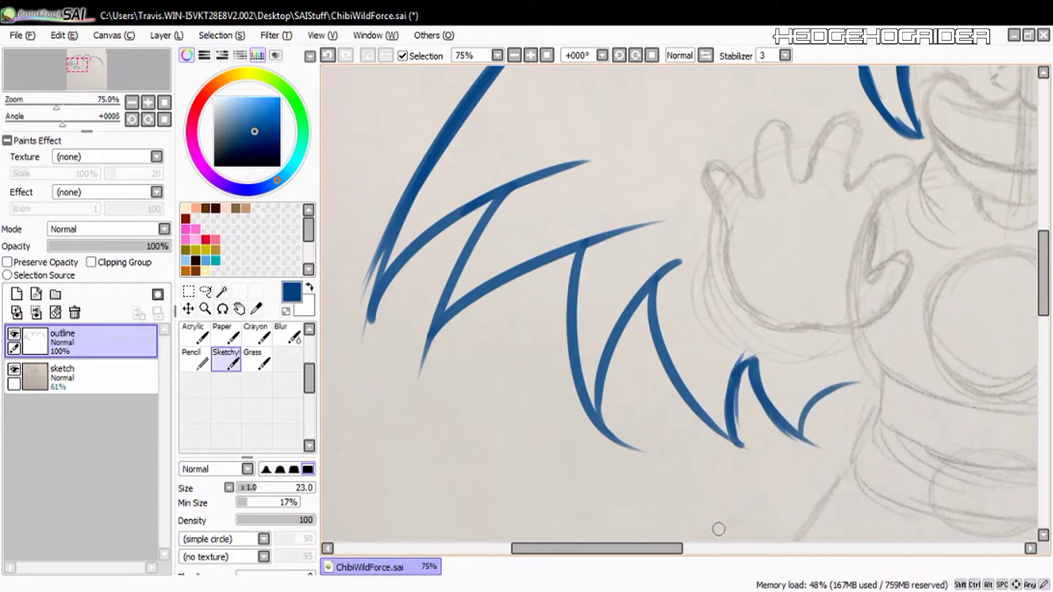
- Draw the outermost pointed feathers along the lower edge of the right wing
drag(681, 548, 842, 536)
drag(954, 363, 688, 217)
drag(839, 237, 759, 442)
mouse_move(767, 433)
mouse_down()
mouse_move(695, 186)
mouse_move(697, 224)
mouse_up()
- Clean up and redraw the upper end of the outermost feather on the right wing
key(e)
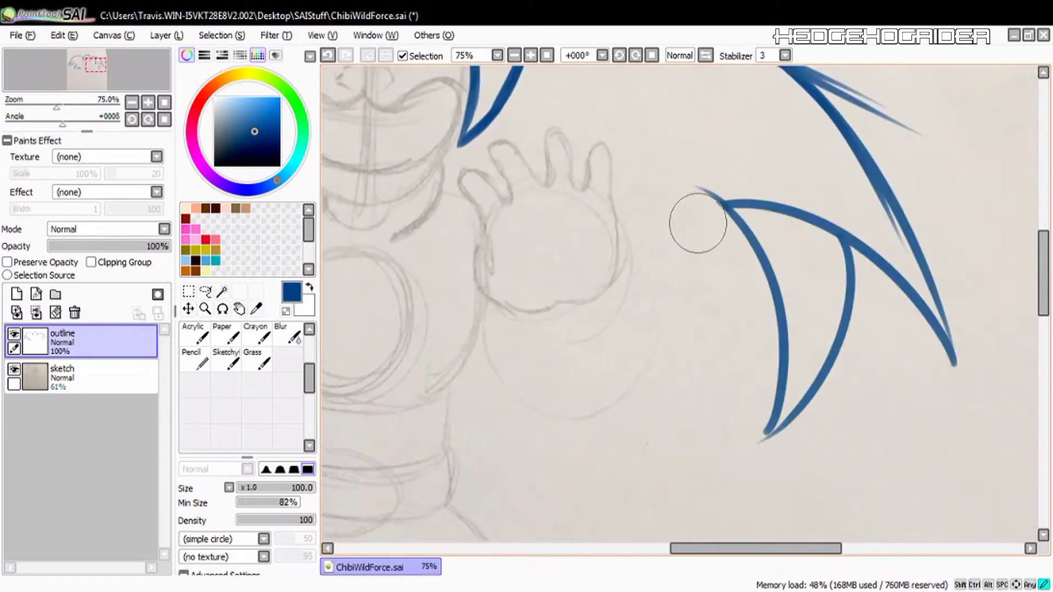
mouse_move(743, 175)
mouse_down()
mouse_move(802, 215)
mouse_move(778, 192)
mouse_up()
key(n)
key(ctrl+z)
drag(842, 239, 763, 172)
key(ctrl+z)
- Add the next, narrower feathers toward the body on the right wing's lower edge
mouse_move(767, 266)
mouse_down()
mouse_move(686, 426)
mouse_move(678, 259)
mouse_up()
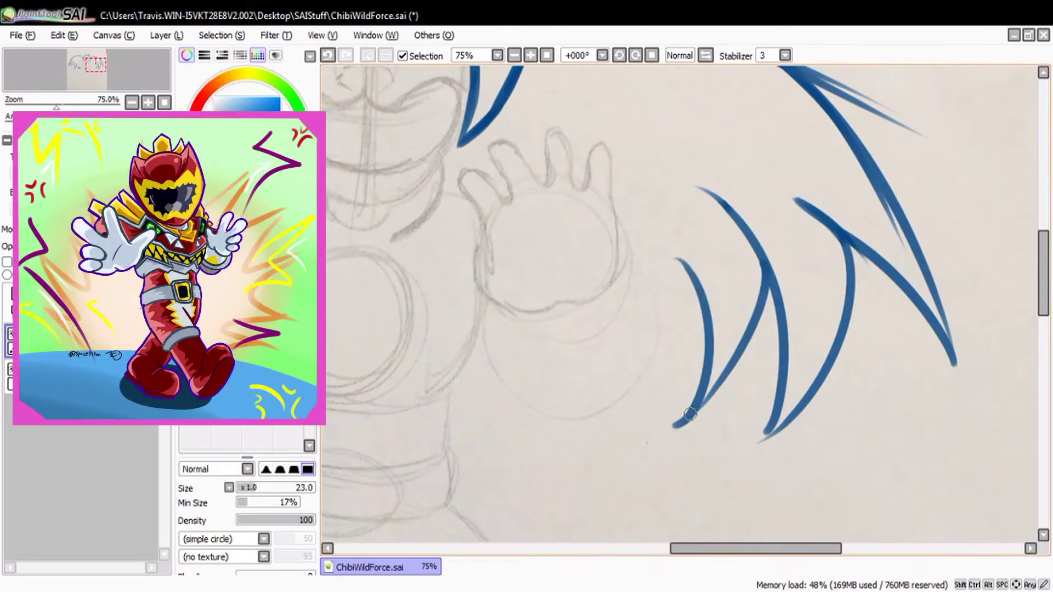
drag(679, 423, 767, 313)
key(ctrl+z)
drag(677, 425, 753, 310)
key(ctrl+z)
drag(693, 301, 629, 434)
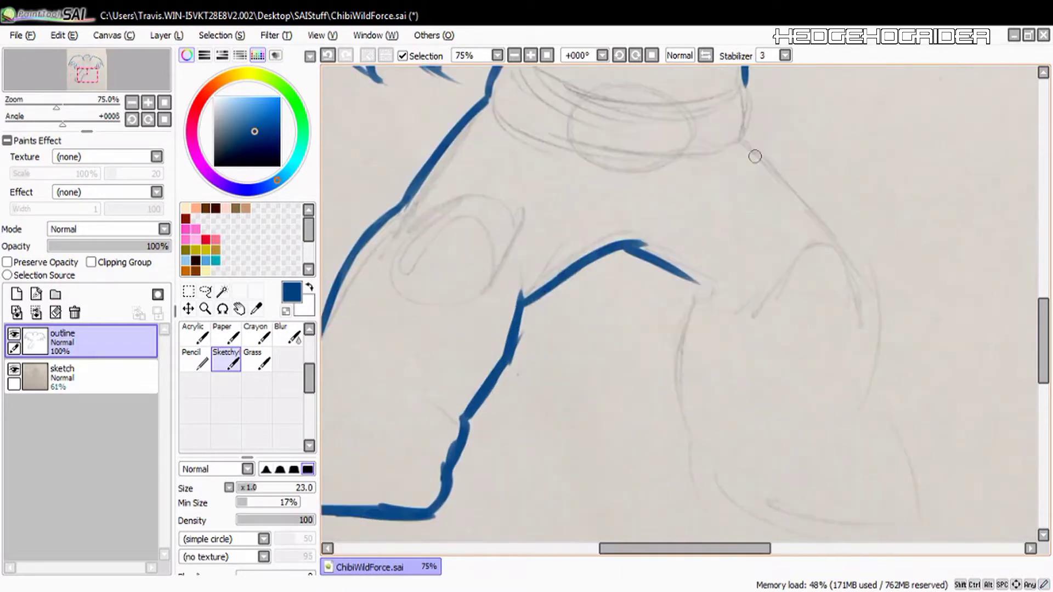
- Outline the right leg's outer and inner sides in blue from the hip down to the ankle
mouse_move(747, 87)
mouse_down()
mouse_move(863, 263)
mouse_move(889, 345)
mouse_up()
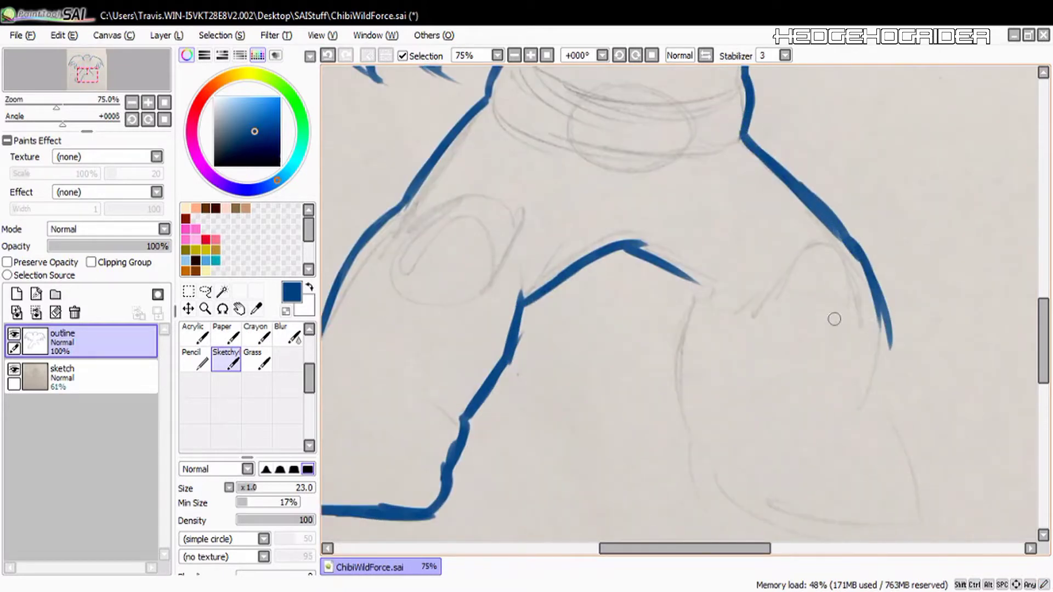
drag(698, 282, 670, 357)
drag(631, 247, 699, 296)
drag(672, 349, 698, 462)
mouse_move(877, 305)
mouse_down()
mouse_move(863, 449)
mouse_move(925, 498)
mouse_up()
drag(699, 465, 688, 539)
- Refine the right leg's inner edge and outline the right foot with a flat sole
drag(1043, 341, 1043, 369)
key(ctrl+z)
drag(694, 311, 670, 388)
drag(679, 374, 775, 430)
key(ctrl+z)
drag(713, 410, 931, 412)
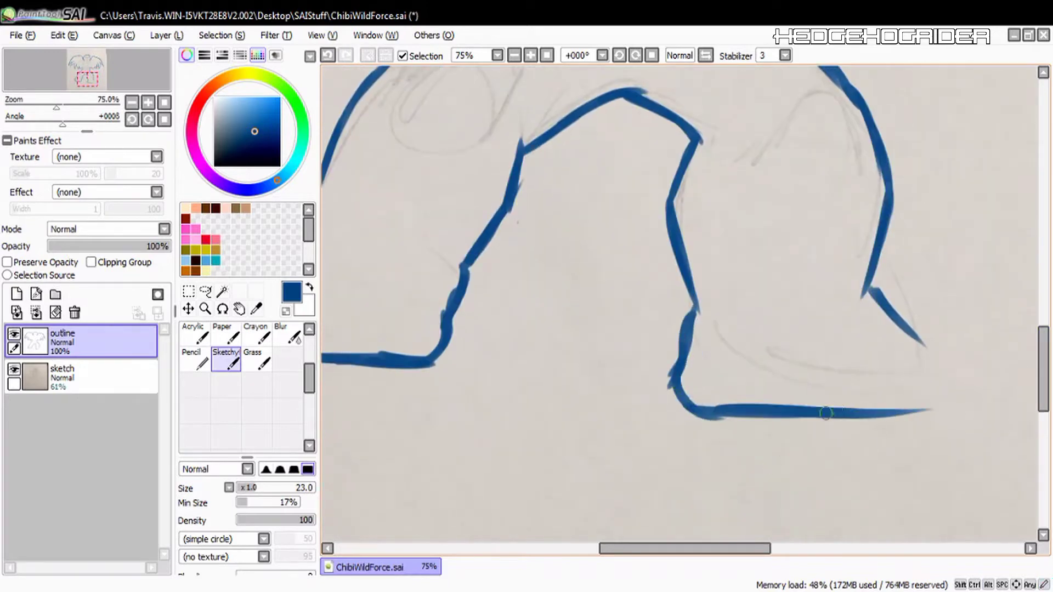
drag(823, 410, 953, 415)
drag(907, 328, 953, 414)
- Erase the left foot outline and tidy the lower ends of the left leg's lines
drag(685, 549, 657, 549)
key(e)
drag(405, 222, 560, 282)
key(b)
drag(436, 165, 411, 265)
key(ctrl+z)
key(ctrl+z)
drag(583, 258, 550, 306)
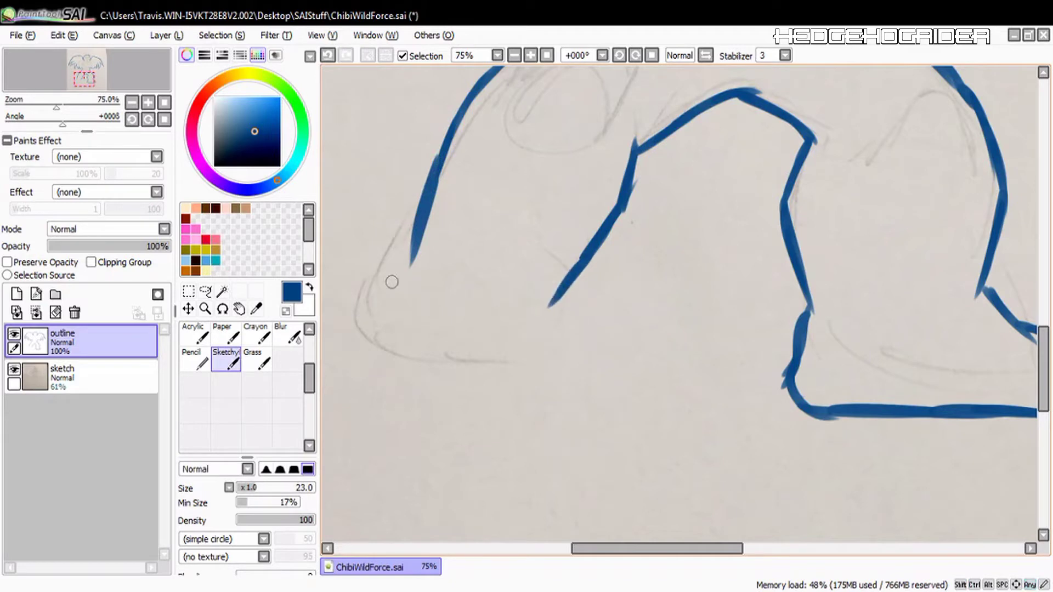
- Redraw the left foot with a flat sole, joining it to both sides of the leg
drag(411, 245, 349, 344)
mouse_move(379, 296)
mouse_down()
mouse_move(329, 373)
mouse_move(367, 420)
mouse_up()
drag(334, 397, 518, 414)
drag(373, 419, 541, 427)
drag(471, 421, 564, 338)
drag(551, 299, 565, 365)
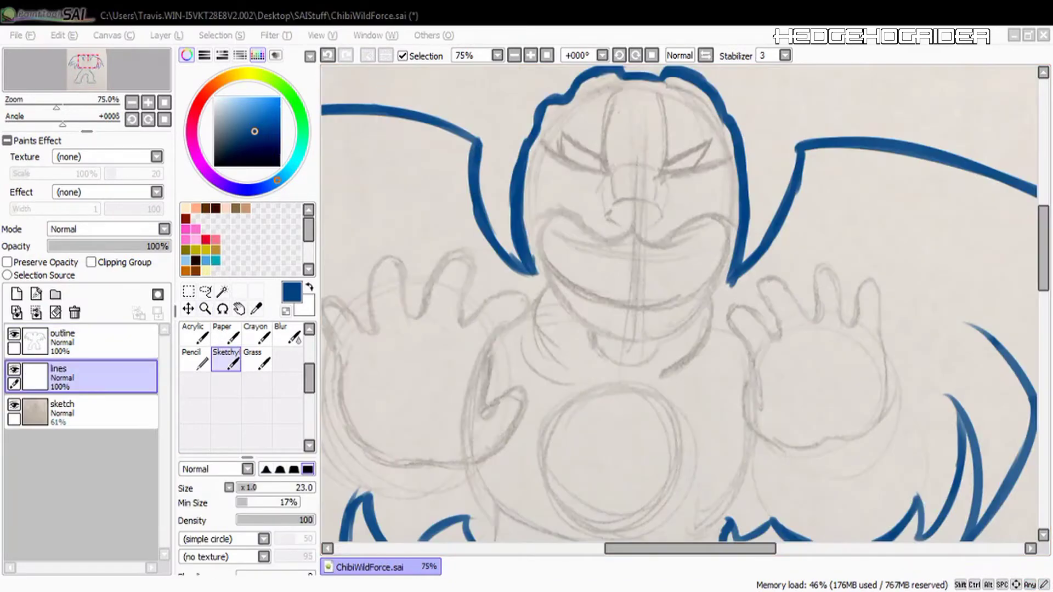
- Trace the jawline in dark red on the lines layer, curving between the two sides of the blue head outline
click(200, 102)
scroll(547, 220, up, 1)
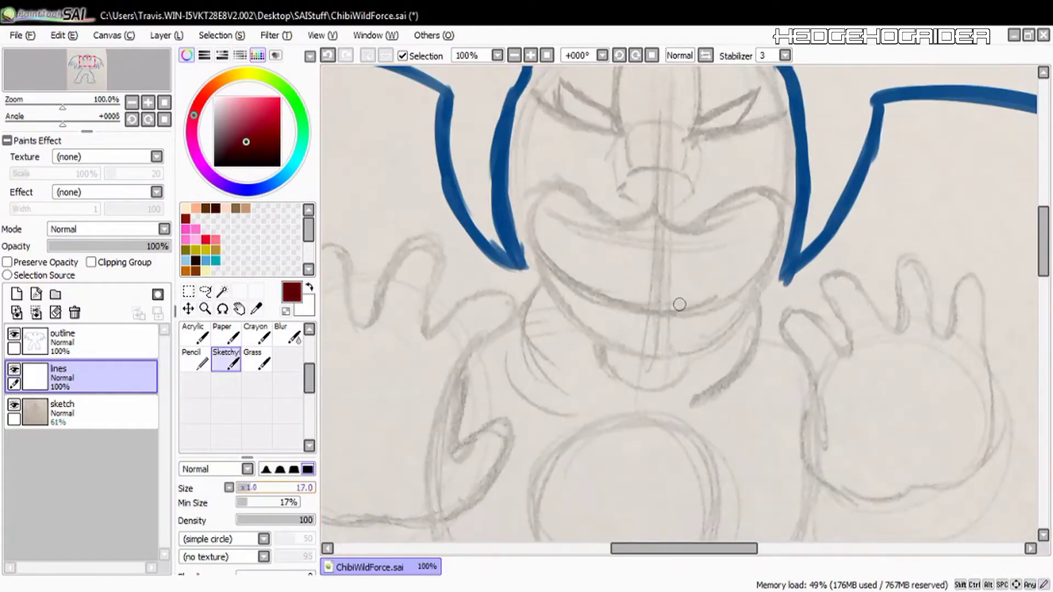
mouse_move(522, 246)
mouse_down()
mouse_move(559, 315)
mouse_move(617, 362)
mouse_move(655, 371)
mouse_move(683, 365)
mouse_move(785, 263)
mouse_up()
- Draw the muzzle and nose in dark red, with vertical stripes running down the centre of the forehead
scroll(621, 236, up, 3)
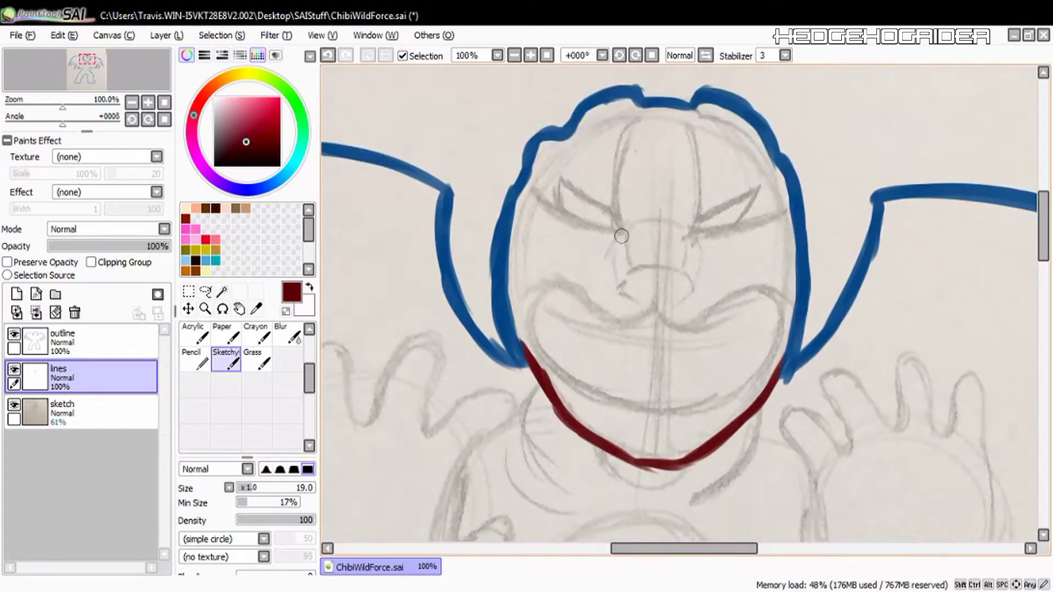
mouse_move(631, 229)
mouse_down()
mouse_move(702, 255)
mouse_move(631, 272)
mouse_up()
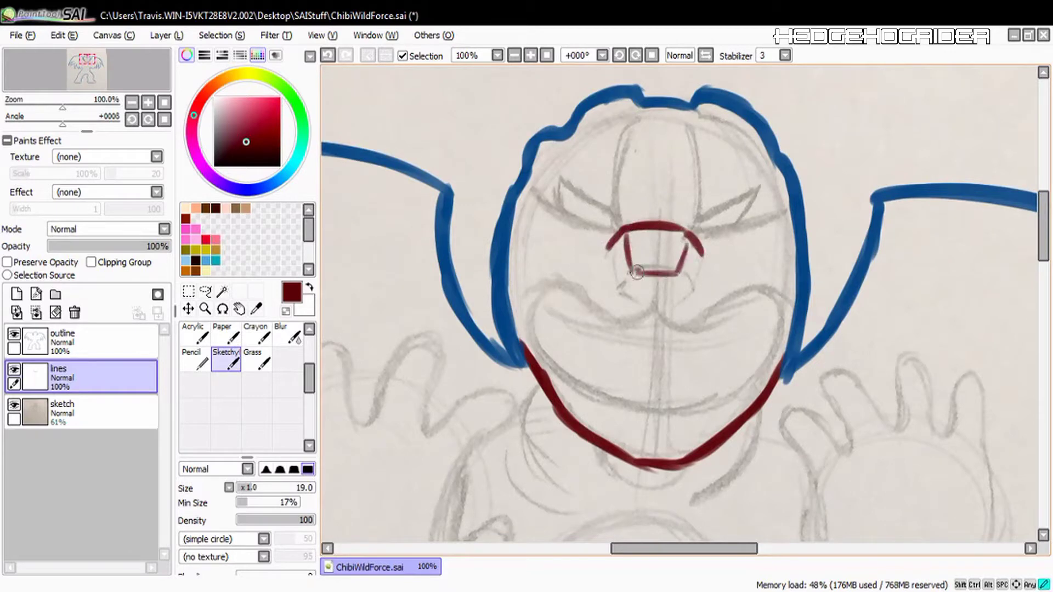
mouse_move(656, 108)
mouse_down()
mouse_move(645, 203)
mouse_move(665, 204)
mouse_up()
drag(640, 106, 611, 230)
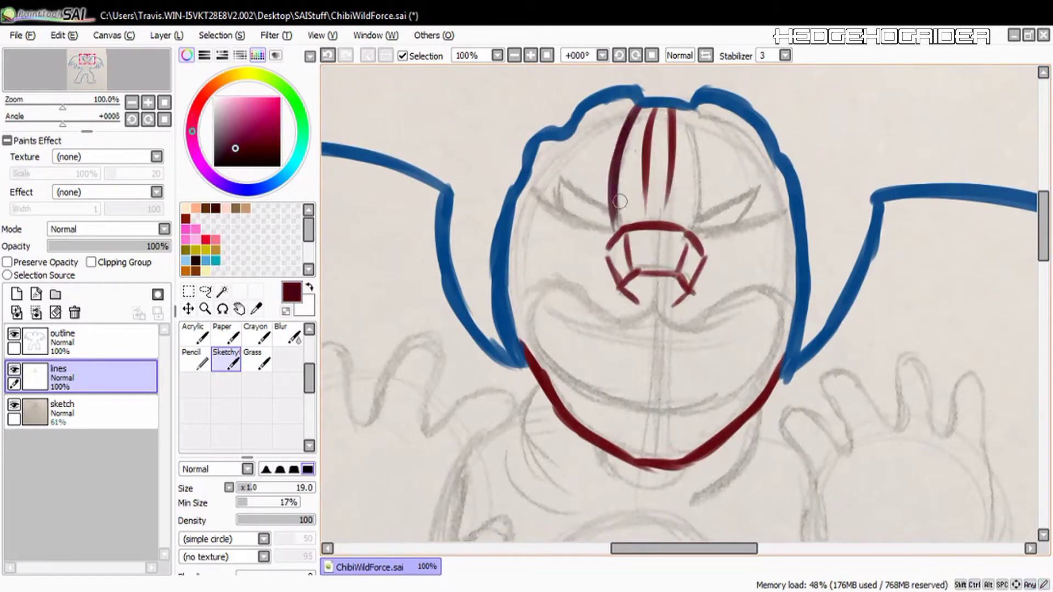
drag(691, 107, 693, 225)
- Draw slanted dark maroon brow lines and short stripes on both sides of the forehead
drag(736, 199, 751, 213)
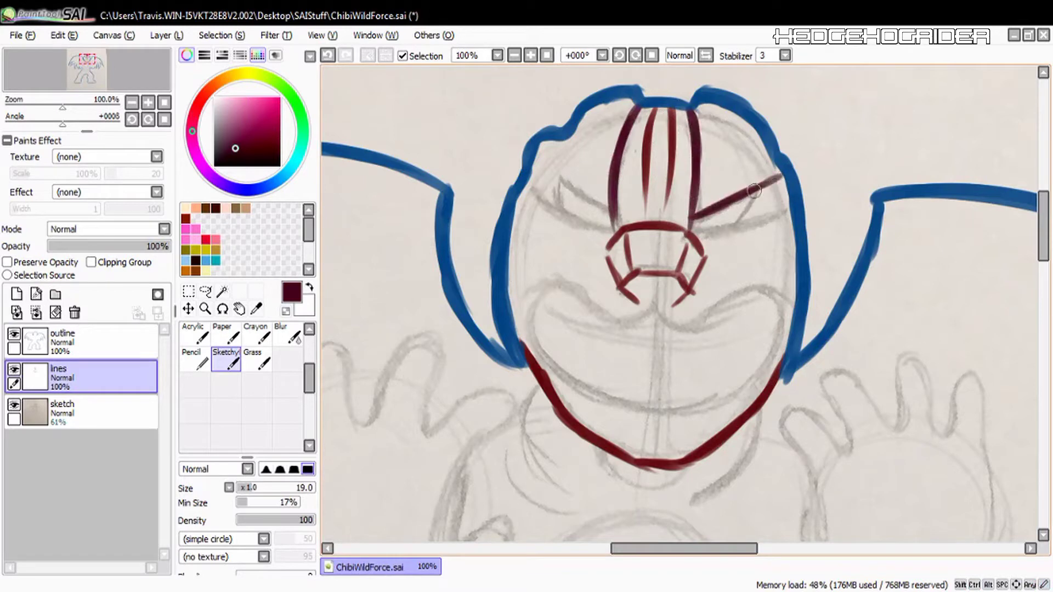
drag(535, 161, 607, 212)
drag(578, 123, 590, 168)
drag(555, 134, 565, 165)
drag(740, 118, 716, 174)
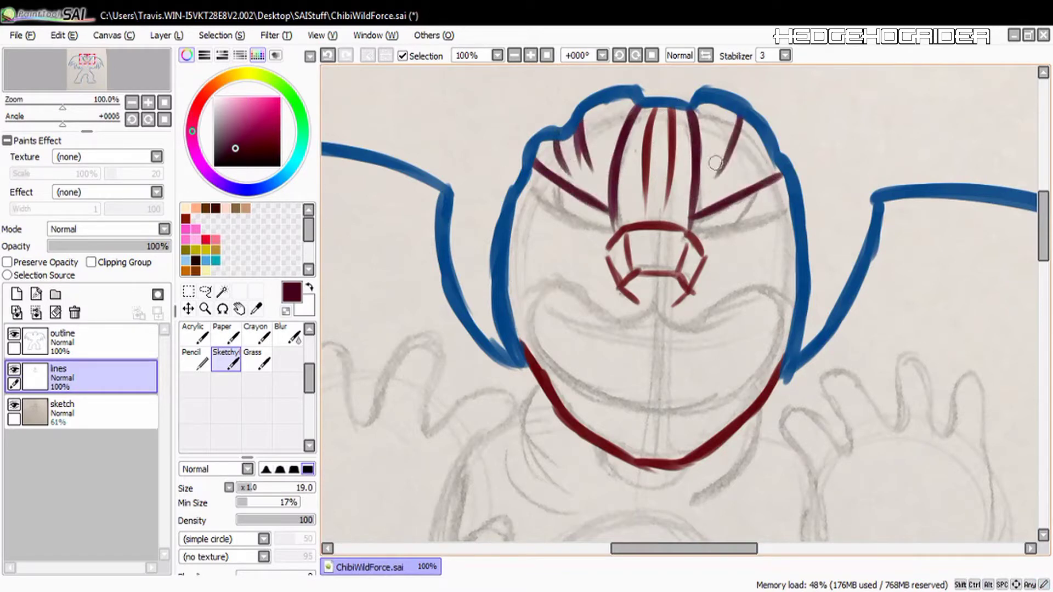
- Add a short yellow stroke beneath each brow to mark the eyes
click(206, 249)
drag(557, 198, 564, 212)
drag(743, 222, 758, 193)
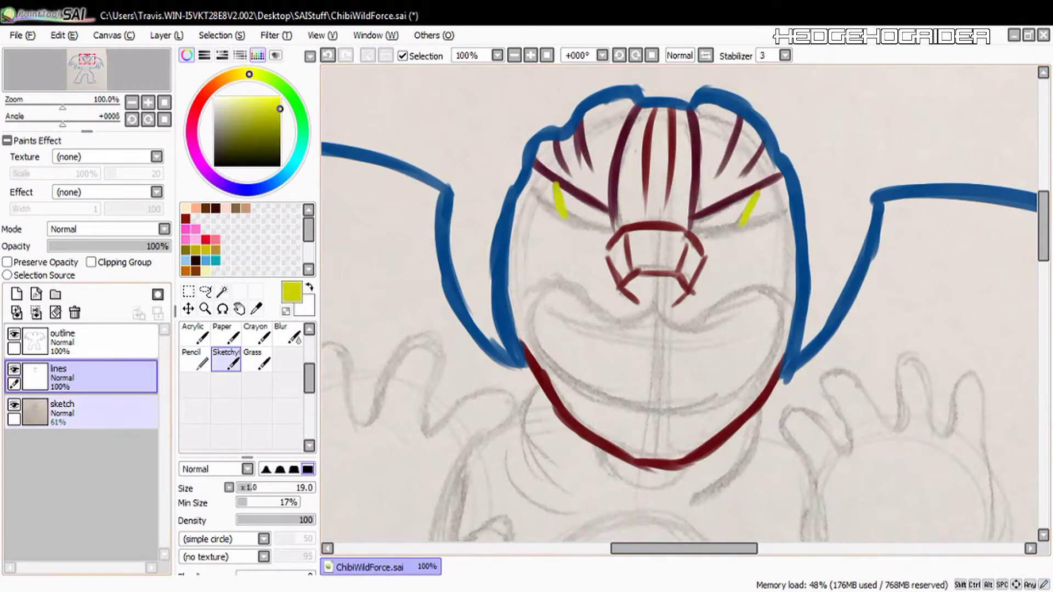
- Sample the dark red from the drawing and draw the lower eye line under each brow
alt+click(561, 184)
alt+click(752, 191)
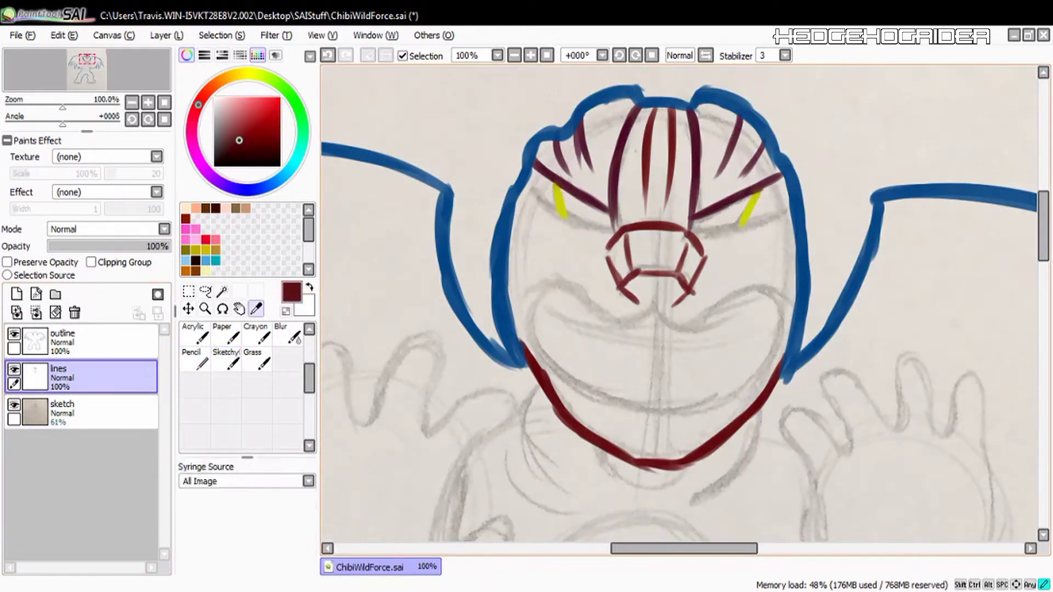
drag(692, 236, 788, 208)
key(ctrl+z)
drag(526, 189, 597, 227)
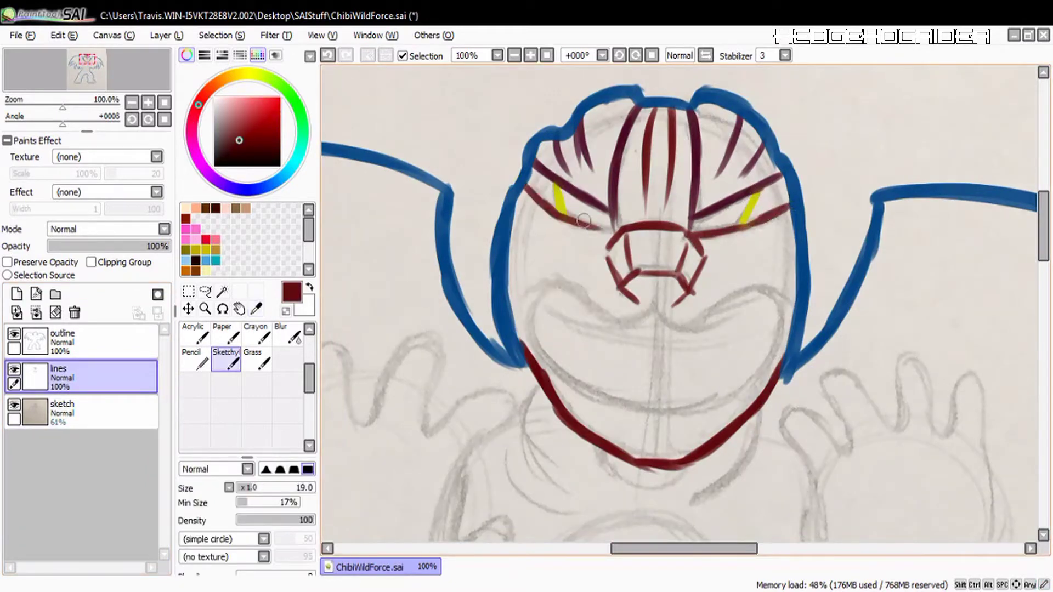
- Outline the wide grinning mouth in dark slate blue, with its upper lip dipping below the nose
click(283, 175)
click(220, 152)
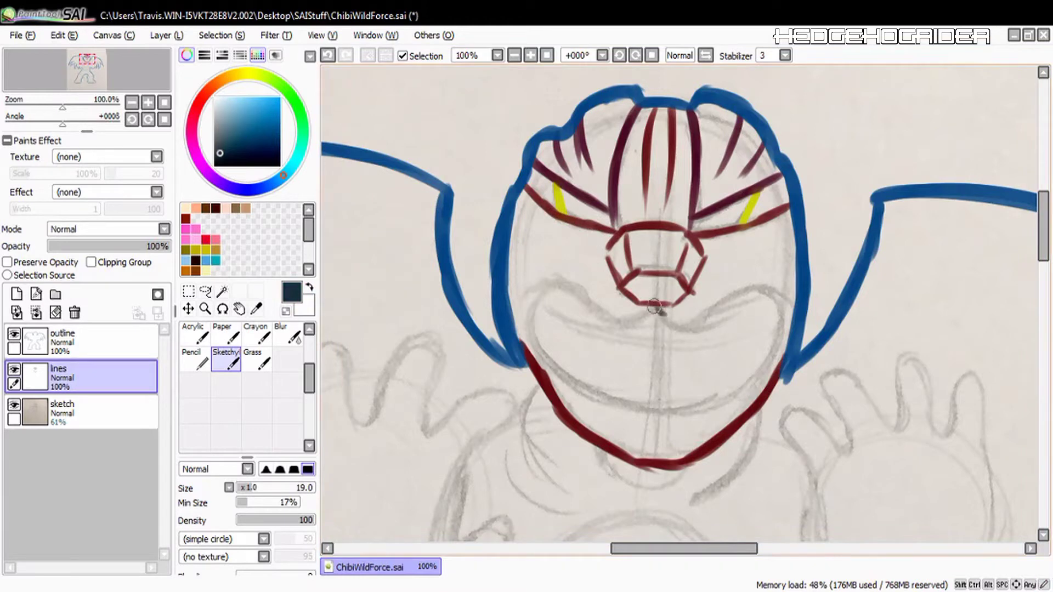
mouse_move(655, 307)
mouse_down()
mouse_move(743, 286)
mouse_move(792, 306)
mouse_up()
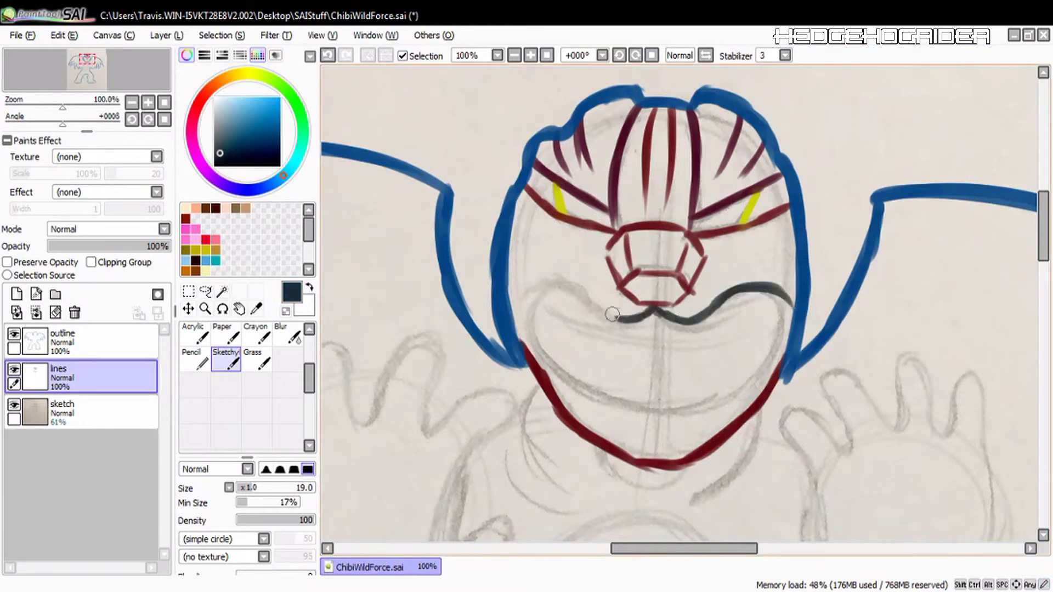
mouse_move(597, 304)
mouse_down()
mouse_move(559, 277)
mouse_move(524, 299)
mouse_move(565, 384)
mouse_move(604, 400)
mouse_up()
mouse_move(543, 359)
mouse_down()
mouse_move(642, 408)
mouse_move(707, 414)
mouse_move(771, 365)
mouse_move(789, 307)
mouse_up()
- Draw a second, inner lip line following the inside of the mouth outline
key(ctrl+space)
click(631, 338)
mouse_move(666, 315)
mouse_down()
mouse_move(682, 322)
mouse_move(842, 286)
mouse_move(846, 345)
mouse_move(757, 431)
mouse_up()
mouse_move(508, 270)
mouse_down()
mouse_move(609, 321)
mouse_move(650, 328)
mouse_up()
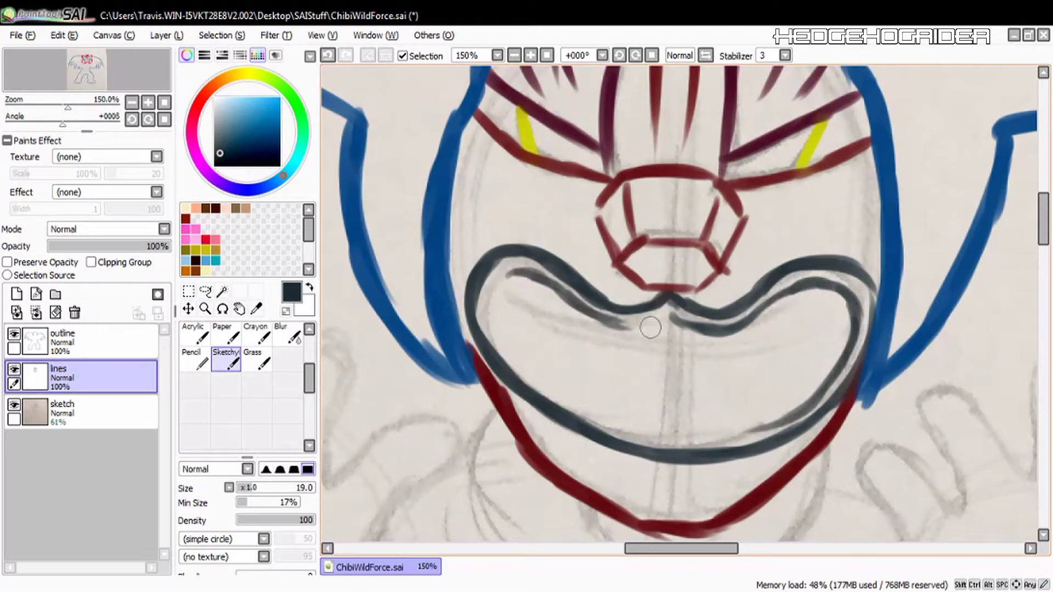
mouse_move(499, 272)
mouse_down()
mouse_move(484, 310)
mouse_move(513, 379)
mouse_move(684, 441)
mouse_up()
- Draw four pointed fangs inside the mouth, two on the upper lip and two on the lower
mouse_move(601, 418)
mouse_down()
mouse_move(705, 442)
mouse_move(790, 411)
mouse_up()
key(ctrl+z)
mouse_move(715, 445)
mouse_down()
mouse_move(795, 411)
mouse_move(759, 398)
mouse_up()
drag(759, 399, 755, 429)
mouse_move(570, 394)
mouse_down()
mouse_move(599, 377)
mouse_move(603, 413)
mouse_up()
mouse_move(758, 314)
mouse_down()
mouse_move(749, 344)
mouse_move(799, 297)
mouse_up()
drag(602, 321, 610, 344)
mouse_move(558, 296)
mouse_down()
mouse_move(593, 347)
mouse_move(606, 338)
mouse_up()
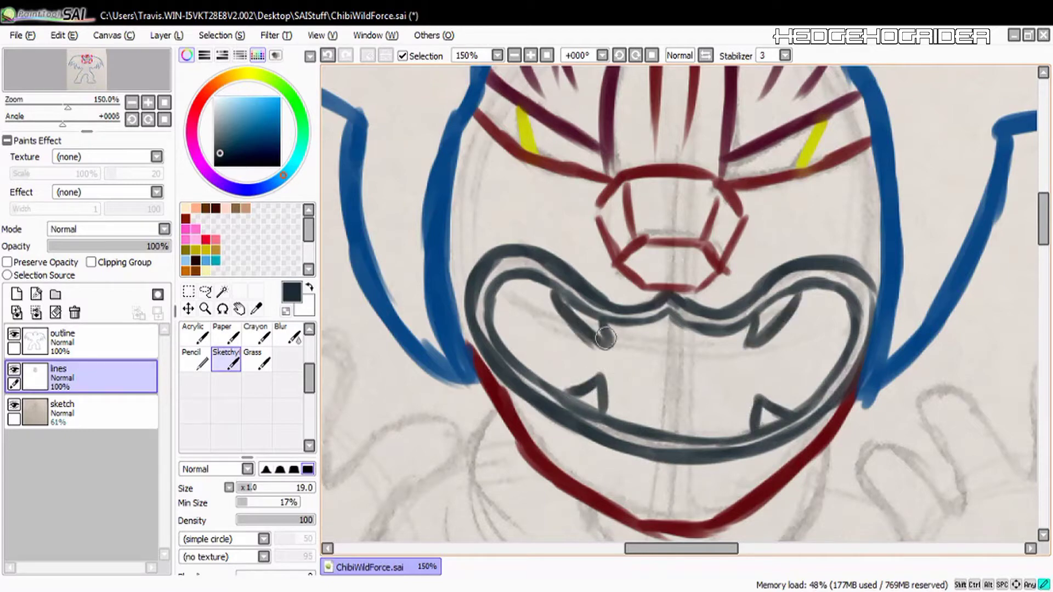
- Sample the dark red and add slanted stripes on both cheeks below the eyes
right_click(496, 136)
mouse_move(462, 137)
mouse_down()
mouse_move(543, 216)
mouse_move(489, 184)
mouse_up()
mouse_move(875, 158)
mouse_down()
mouse_move(856, 189)
mouse_move(779, 226)
mouse_up()
- Draw a dark red chin panel between the mouth and the jawline
scroll(1031, 288, down, 5)
mouse_move(573, 288)
mouse_down()
mouse_move(727, 318)
mouse_move(763, 306)
mouse_up()
key(ctrl+z)
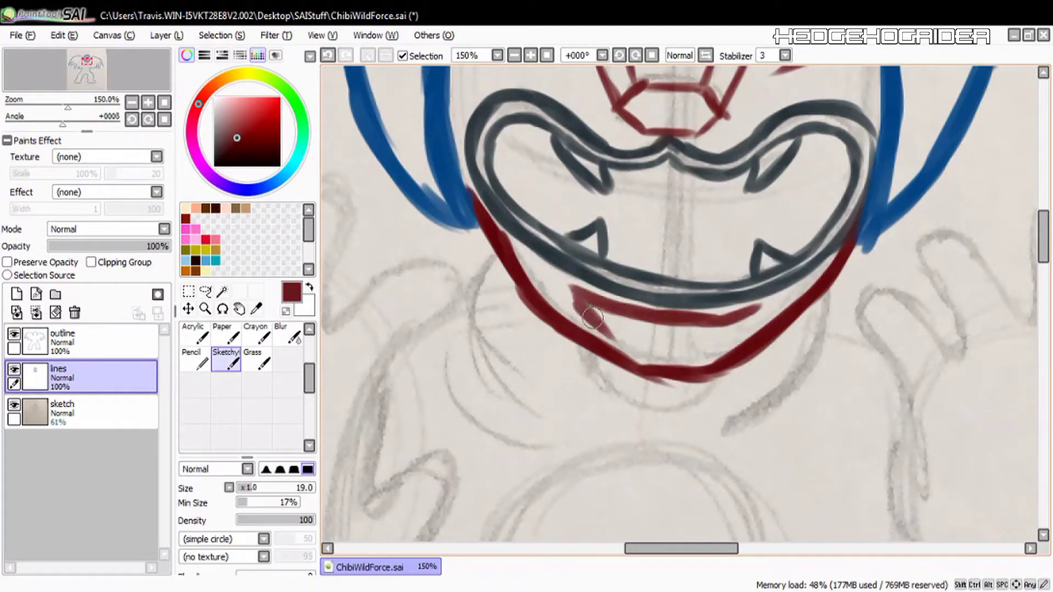
drag(574, 293, 603, 327)
mouse_move(603, 328)
mouse_down()
mouse_move(656, 345)
mouse_move(757, 308)
mouse_up()
- Choose a dark olive-gold and draw curved collar lines below both sides of the jaw
key(ctrl+space)
click(184, 482)
double_click(453, 477)
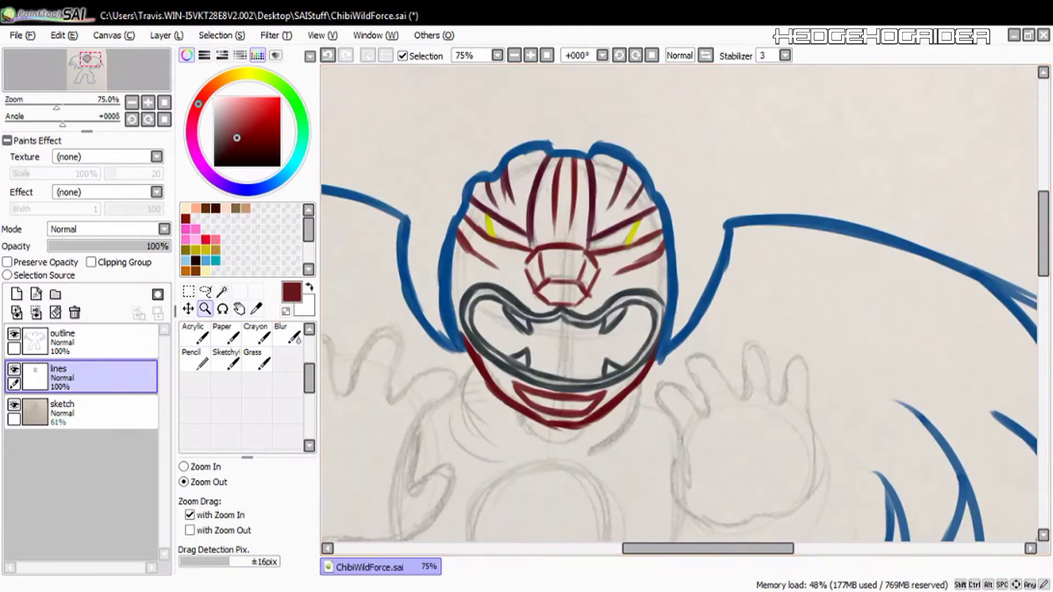
click(236, 74)
click(235, 142)
click(226, 359)
drag(470, 376, 494, 454)
key(ctrl+z)
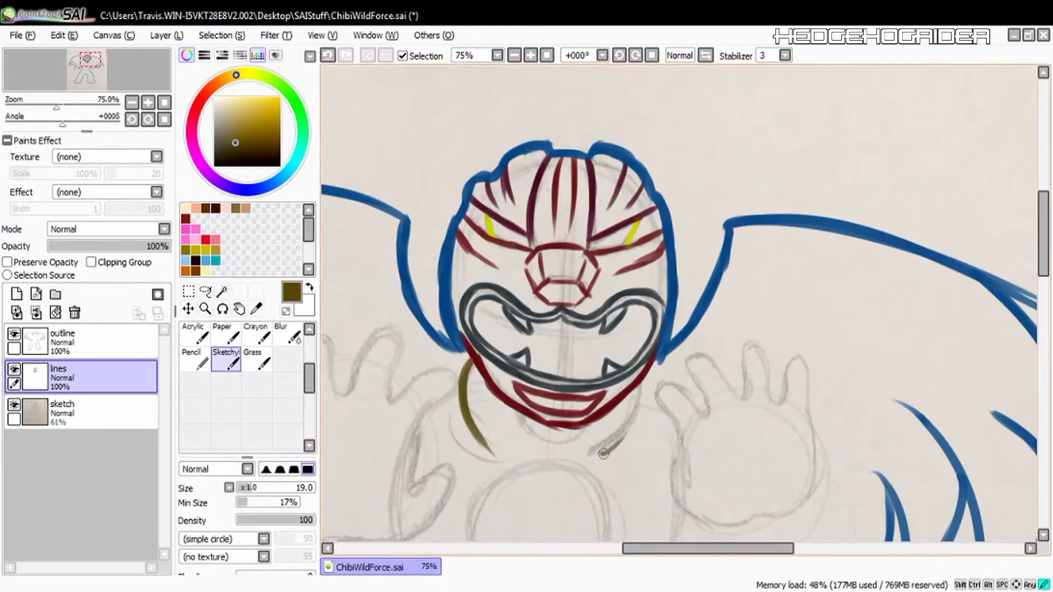
drag(643, 384, 601, 455)
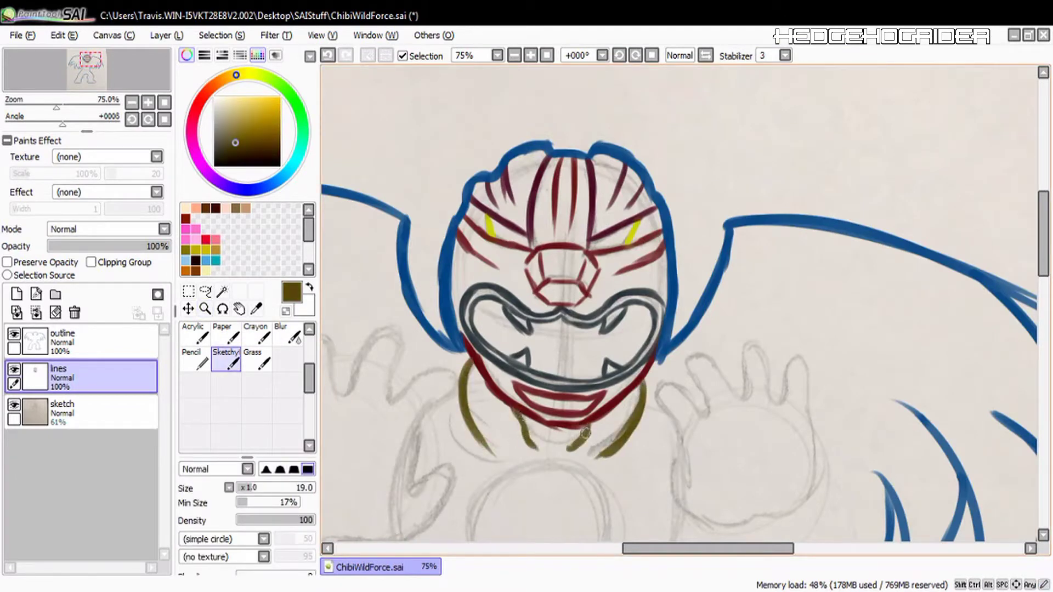
- Sample the mouth's slate grey and outline the raised right-side hand with its fingers, palm and thumb
scroll(585, 434, down, 3)
alt+click(566, 230)
mouse_move(659, 246)
mouse_down()
mouse_move(674, 229)
mouse_move(707, 251)
mouse_move(723, 211)
mouse_up()
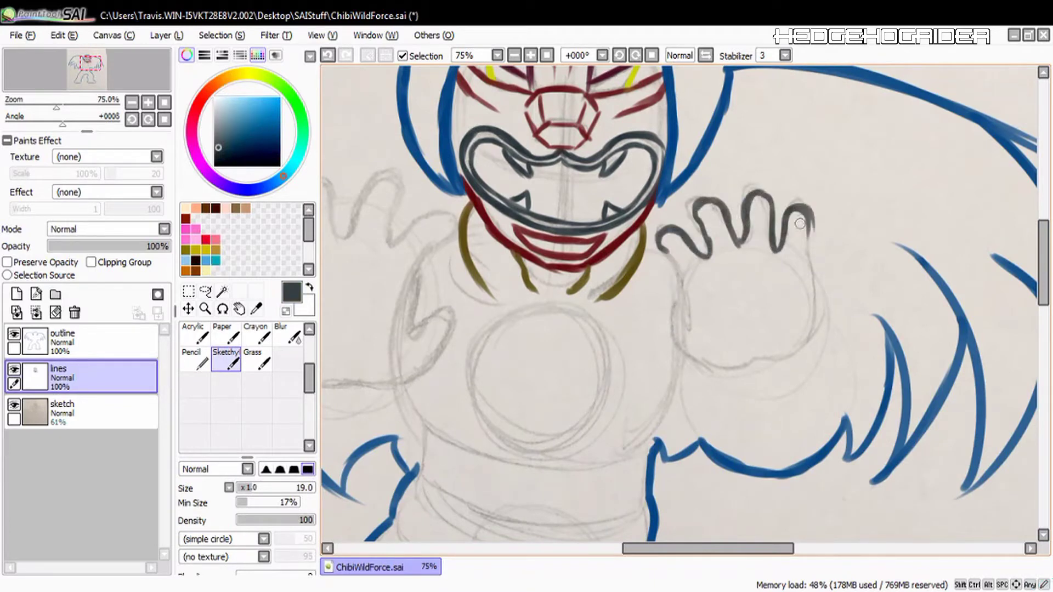
drag(799, 224, 801, 341)
drag(680, 290, 697, 314)
mouse_move(682, 293)
mouse_down()
mouse_move(664, 323)
mouse_move(684, 356)
mouse_up()
key(ctrl+z)
mouse_move(697, 312)
mouse_down()
mouse_move(726, 337)
mouse_move(716, 370)
mouse_up()
mouse_move(683, 343)
mouse_down()
mouse_move(736, 369)
mouse_move(808, 310)
mouse_up()
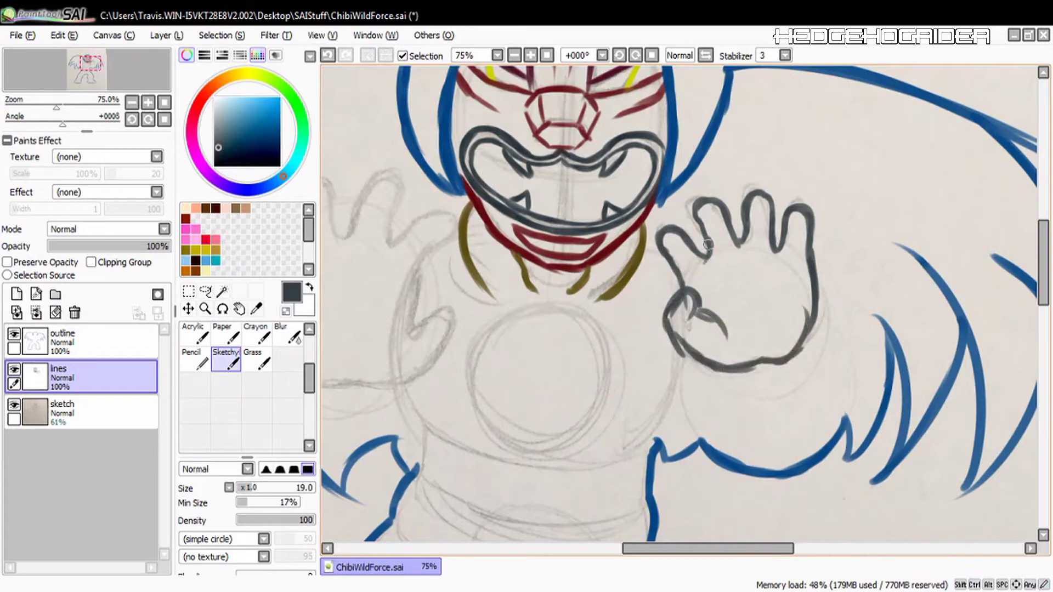
drag(692, 279, 682, 291)
- Outline the raised left-side hand in slate grey, including its fingers, palm and thumb
drag(670, 548, 636, 549)
mouse_move(488, 229)
mouse_down()
mouse_move(529, 176)
mouse_move(527, 225)
mouse_move(551, 280)
mouse_move(544, 335)
mouse_move(588, 312)
mouse_move(541, 380)
mouse_move(508, 381)
mouse_up()
drag(478, 240, 489, 221)
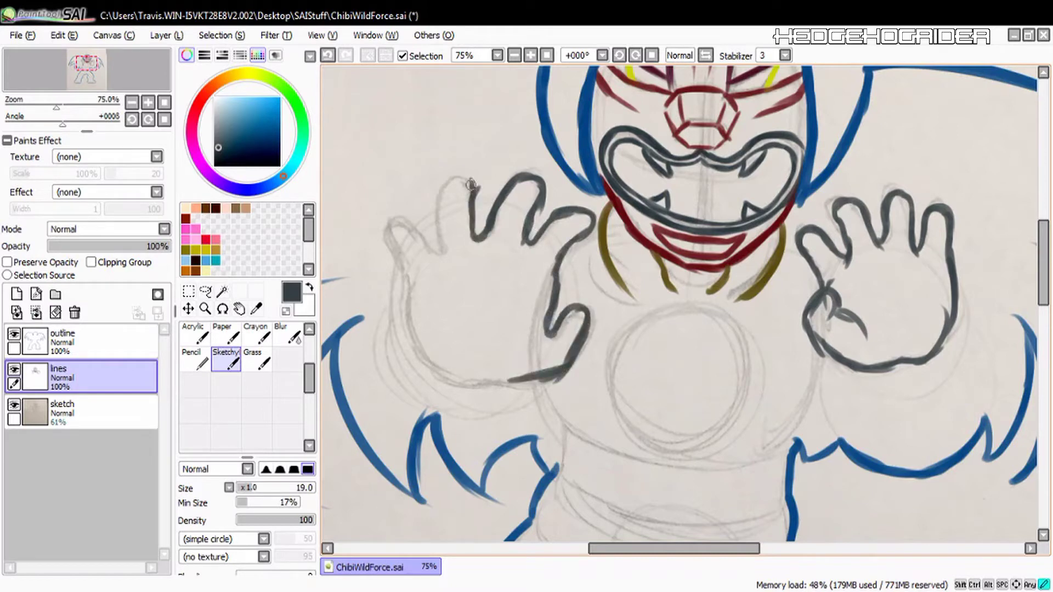
key(ctrl+z)
mouse_move(399, 221)
mouse_down()
mouse_move(416, 328)
mouse_move(466, 378)
mouse_move(529, 376)
mouse_up()
drag(544, 336, 545, 325)
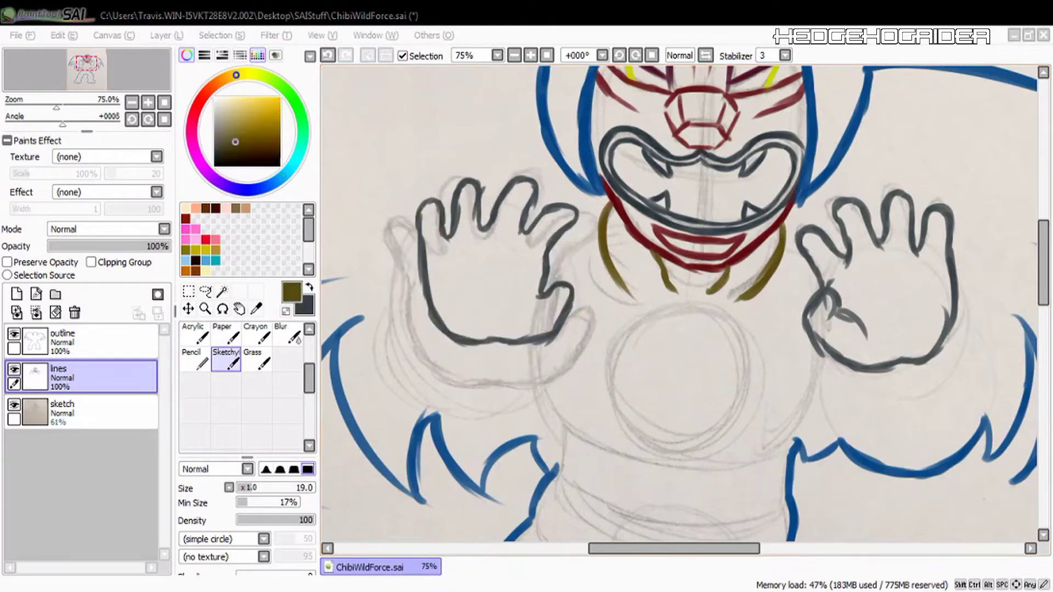
- Draw an olive cuff curve beneath the left-side palm and switch back to slate grey
mouse_move(413, 295)
mouse_down()
mouse_move(497, 362)
mouse_move(527, 350)
mouse_up()
key(x)
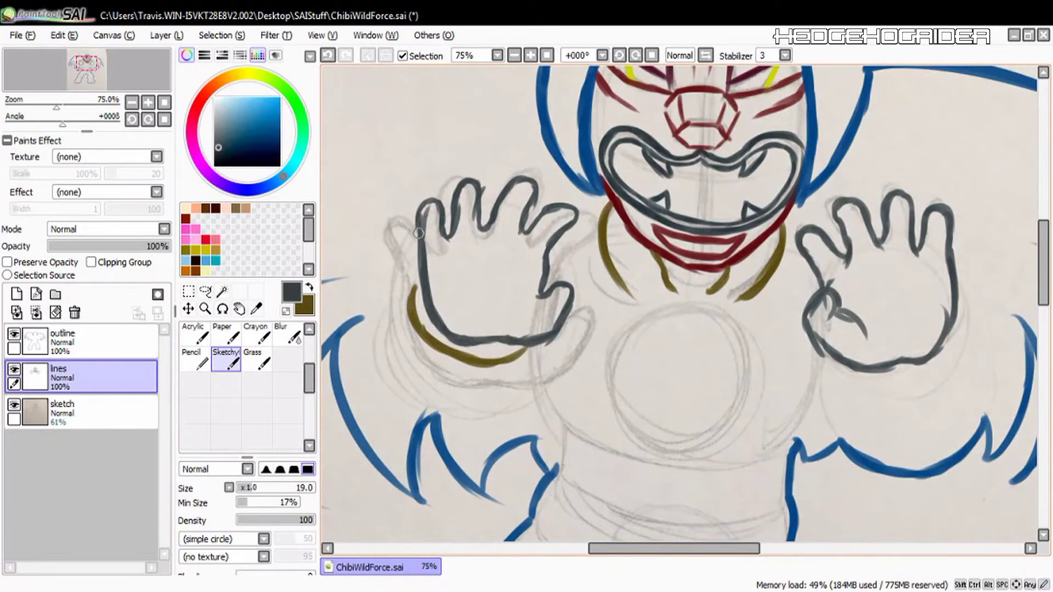
- Switch to dark olive-gold, trace the outer tips of the fingers on both hands, and outline the left-side gauntlet cuff
key(x)
drag(415, 230, 418, 214)
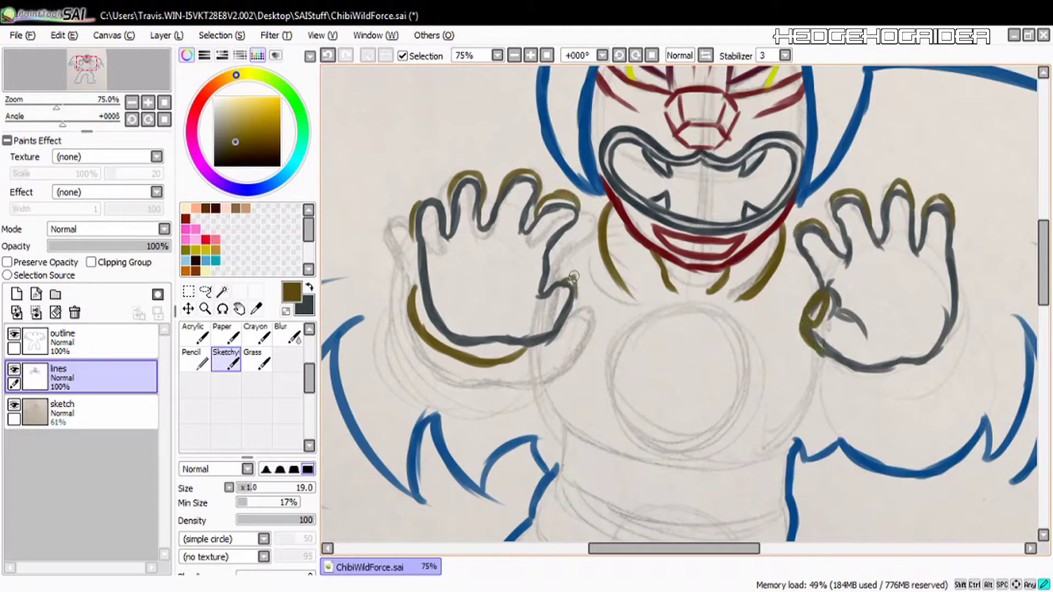
mouse_move(409, 272)
mouse_down()
mouse_move(385, 356)
mouse_move(460, 414)
mouse_move(517, 390)
mouse_up()
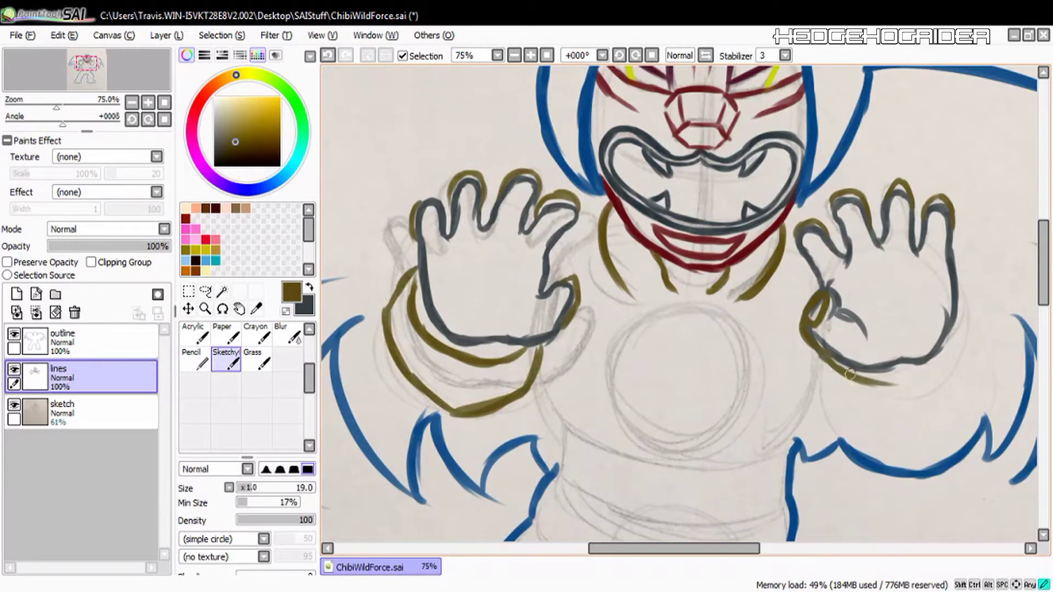
- Outline the right-side gauntlet cuff in olive beneath the palm, with a pointed lower edge and a short centre crease
drag(850, 374, 962, 308)
drag(817, 358, 838, 430)
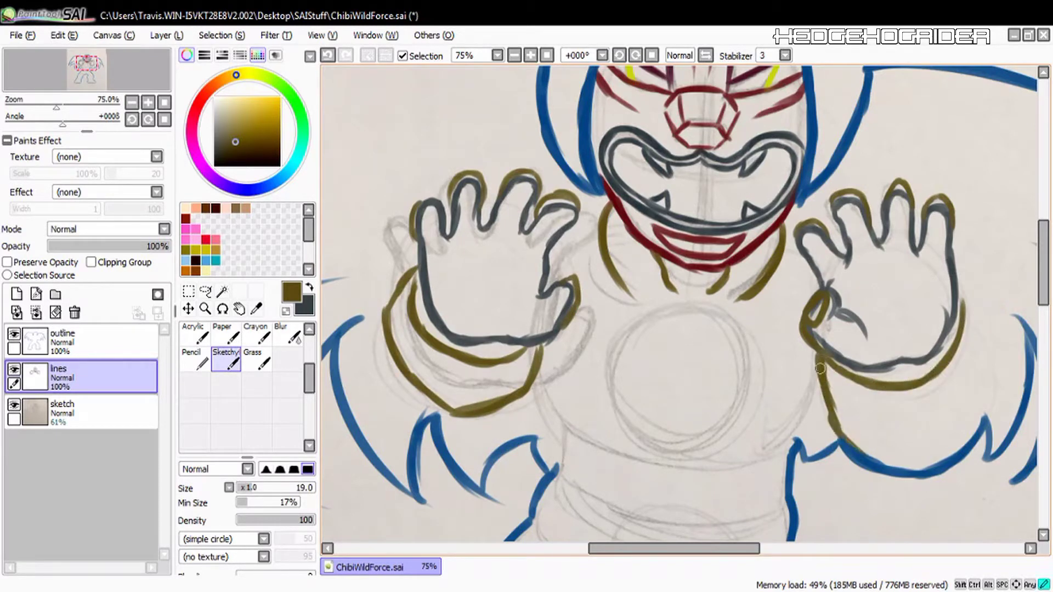
mouse_move(961, 296)
mouse_down()
mouse_move(986, 364)
mouse_move(974, 436)
mouse_move(911, 459)
mouse_up()
drag(837, 427, 908, 460)
drag(899, 408, 906, 451)
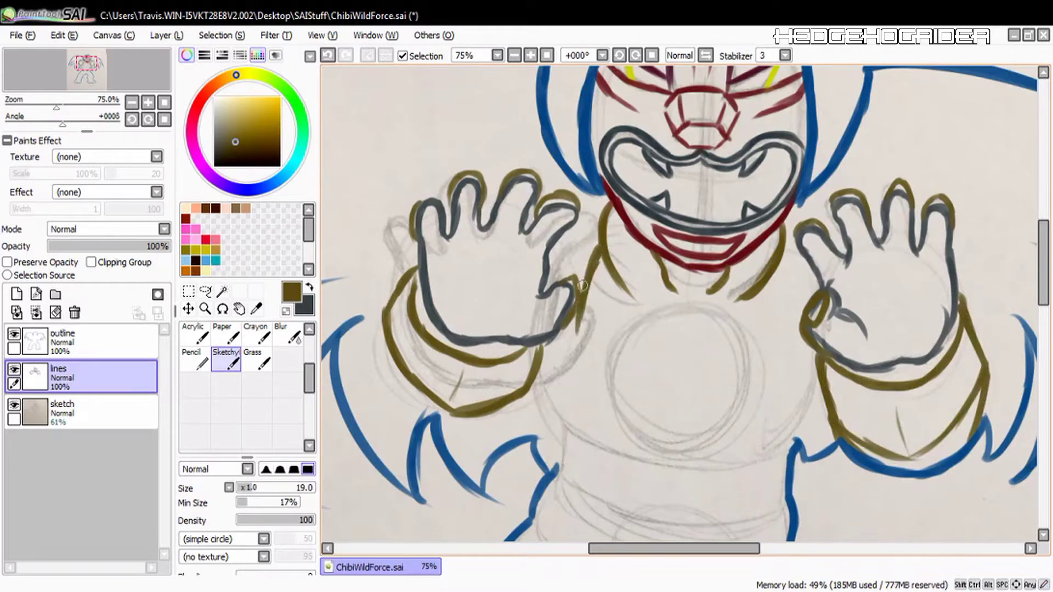
- Undo the stray line by the left-side thumb and draw olive shoulder curves and collar strands on both sides of the neck
key(ctrl+z)
drag(571, 275, 602, 246)
drag(576, 207, 545, 172)
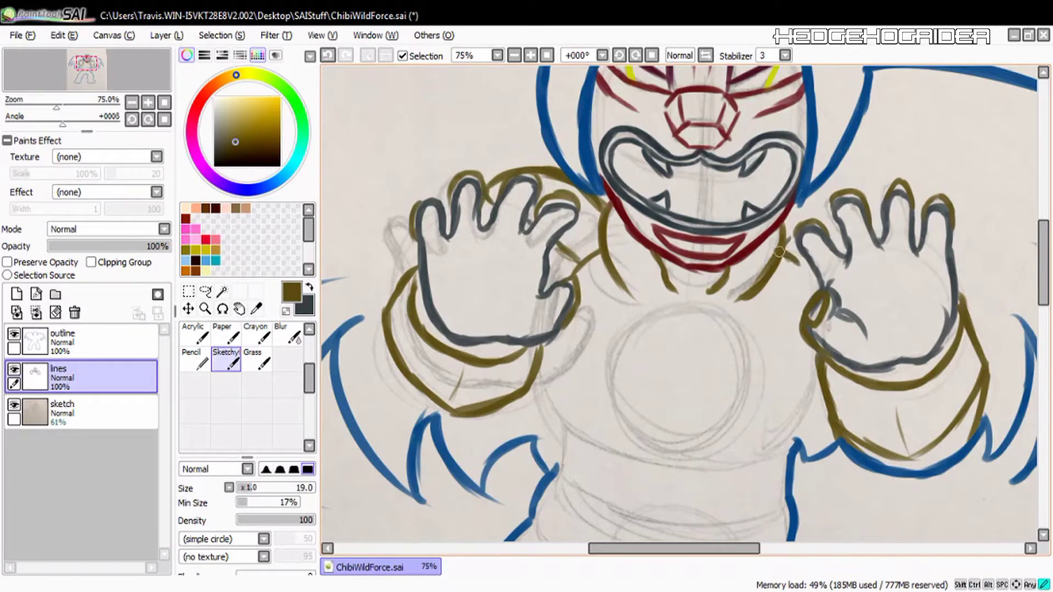
mouse_move(602, 250)
mouse_down()
mouse_move(611, 329)
mouse_move(611, 277)
mouse_up()
drag(777, 258, 740, 343)
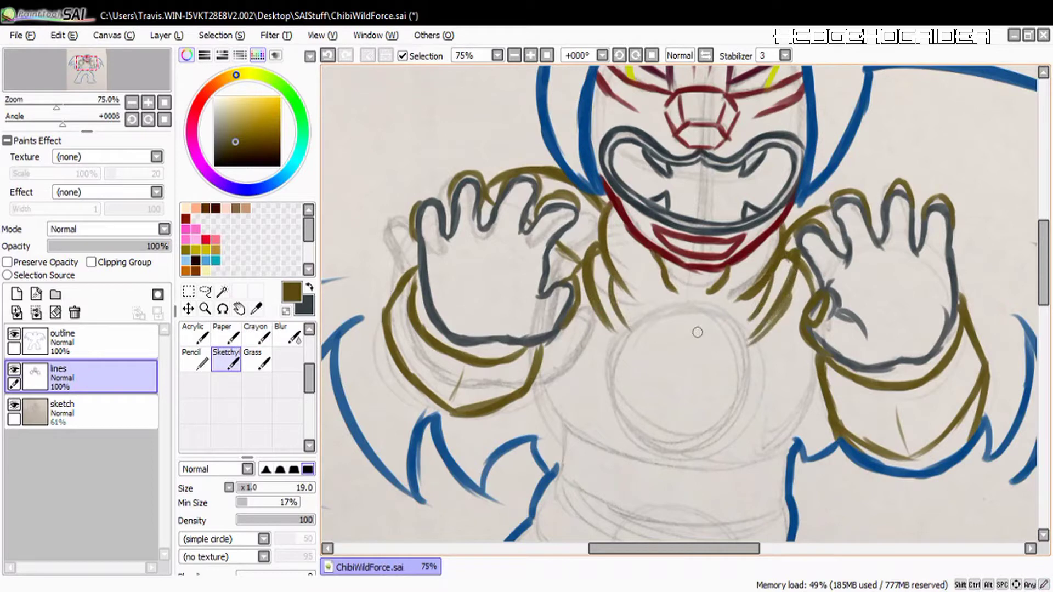
key(ctrl+z)
mouse_move(668, 325)
mouse_down()
mouse_move(619, 369)
mouse_move(734, 371)
mouse_up()
drag(635, 341, 608, 415)
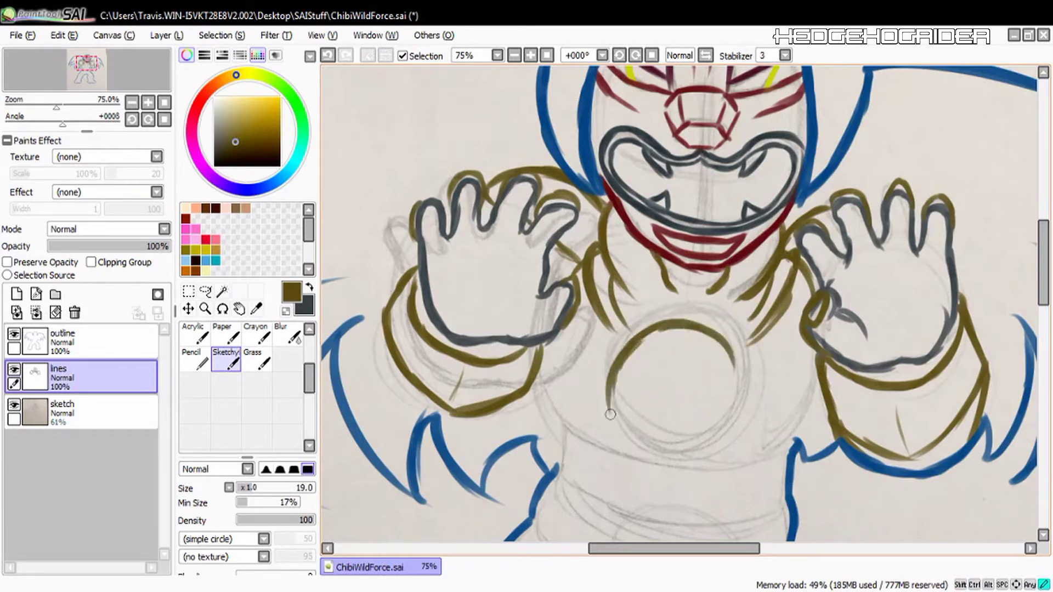
key(ctrl+z)
key(ctrl+z)
key(ctrl+z)
- Draw a large olive circle on the chest and the jagged lower edge of the chest plate beneath it
mouse_move(663, 328)
mouse_down()
mouse_move(607, 373)
mouse_move(631, 457)
mouse_up()
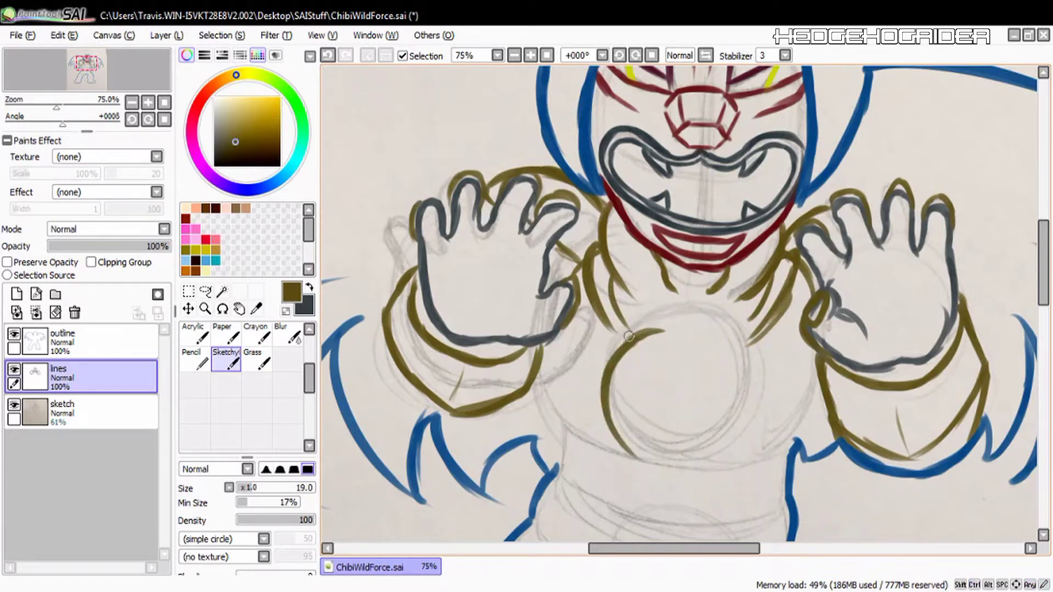
mouse_move(628, 329)
mouse_down()
mouse_move(730, 346)
mouse_move(747, 428)
mouse_move(716, 464)
mouse_up()
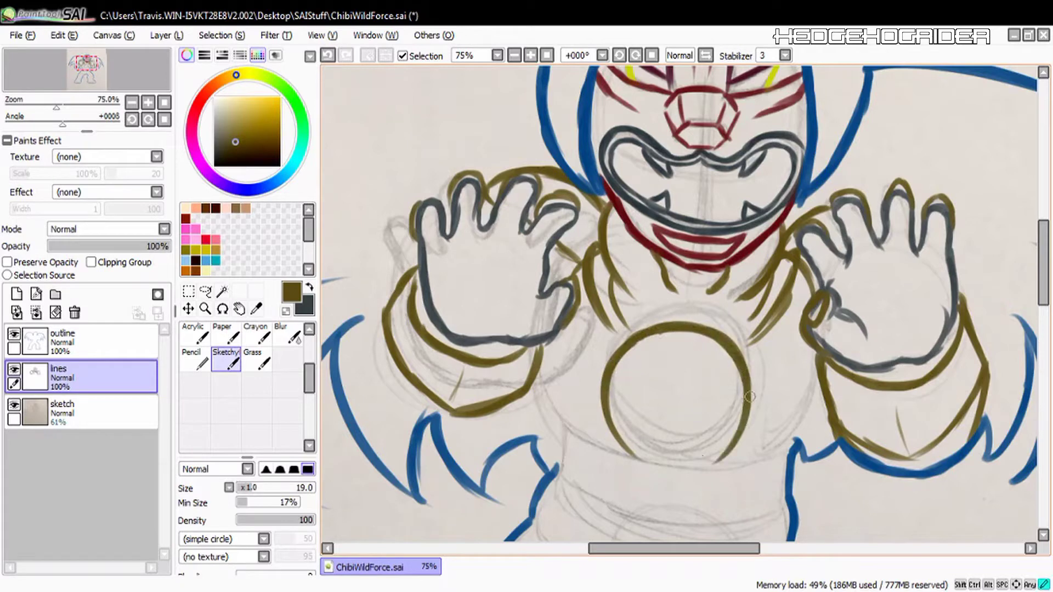
mouse_move(614, 430)
mouse_down()
mouse_move(708, 470)
mouse_move(686, 491)
mouse_move(716, 488)
mouse_up()
key(ctrl+z)
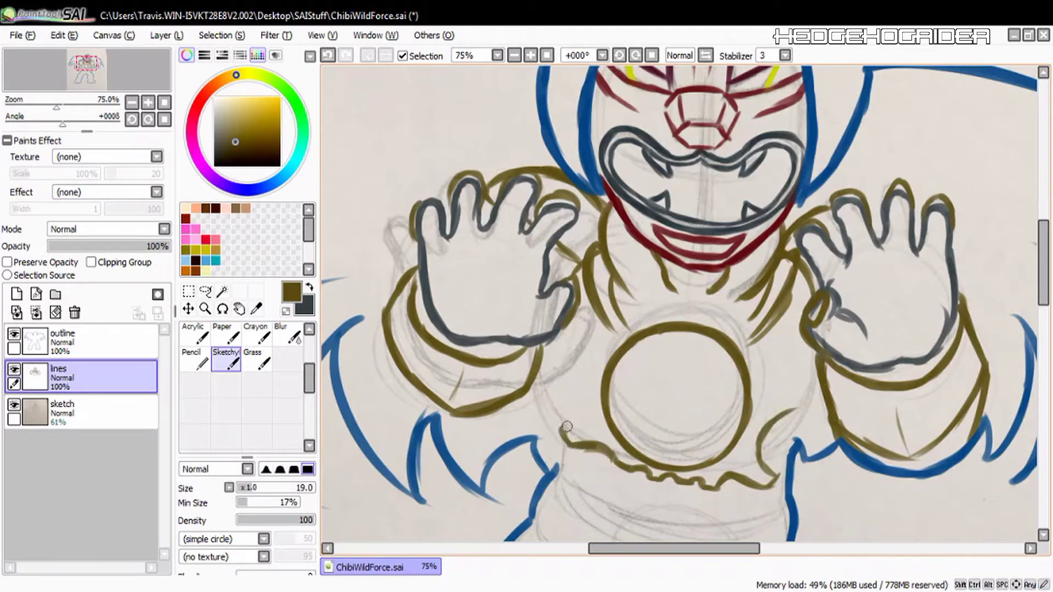
- Draw the curved side panels and outer torso edges of the chest plate in olive, from the shoulders down to the waist
drag(568, 346, 565, 428)
key(ctrl+z)
mouse_move(562, 361)
mouse_down()
mouse_move(561, 417)
mouse_move(543, 396)
mouse_up()
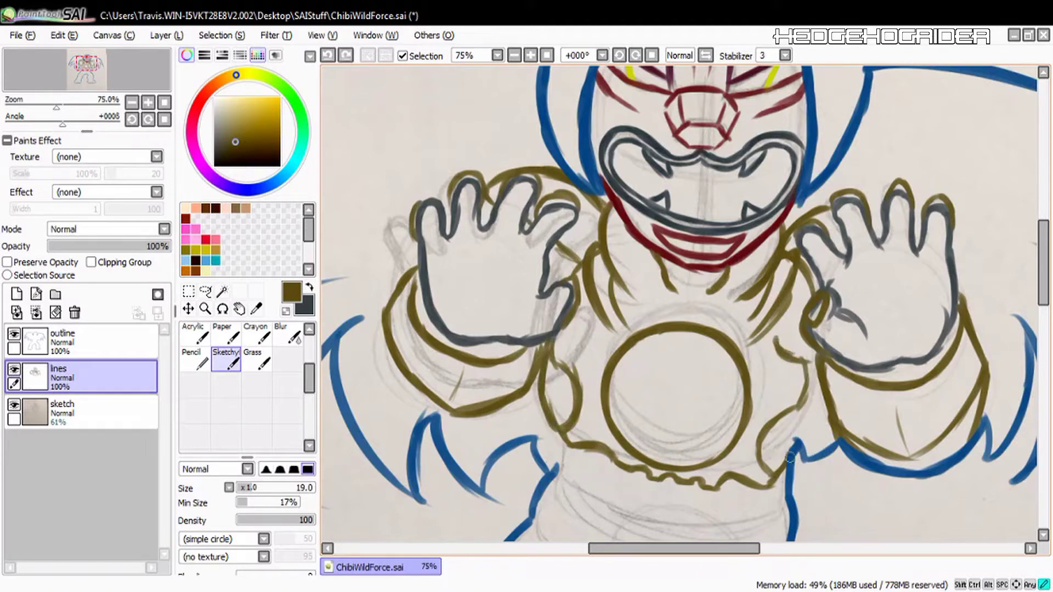
drag(819, 351, 793, 434)
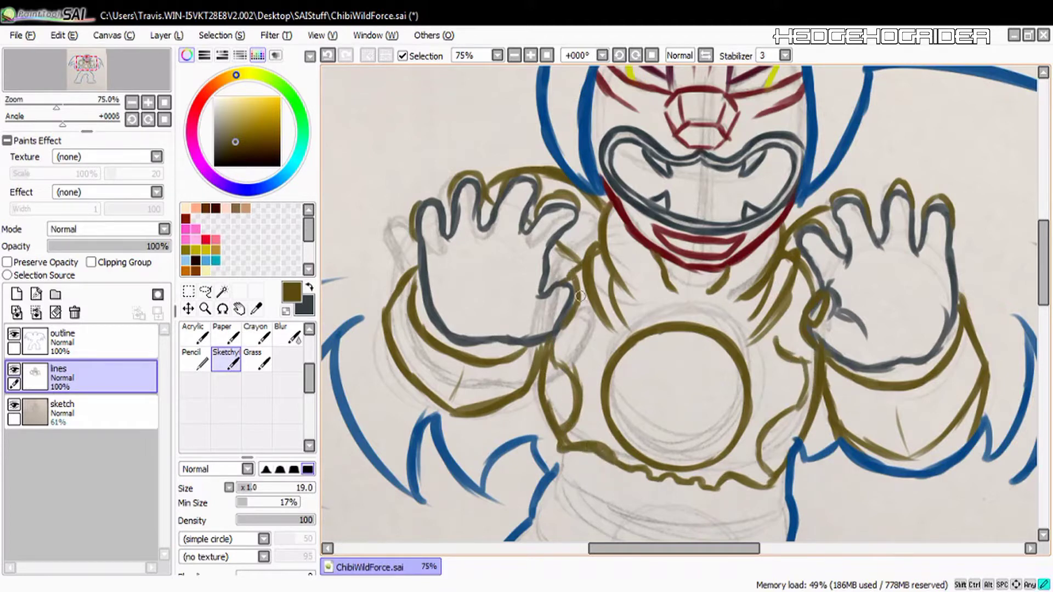
drag(798, 269, 815, 301)
- Sample the chin's dark red and the chest plate's olive, and draw the belt's upper and lower edges with the buckle contour in olive
drag(1043, 262, 1043, 282)
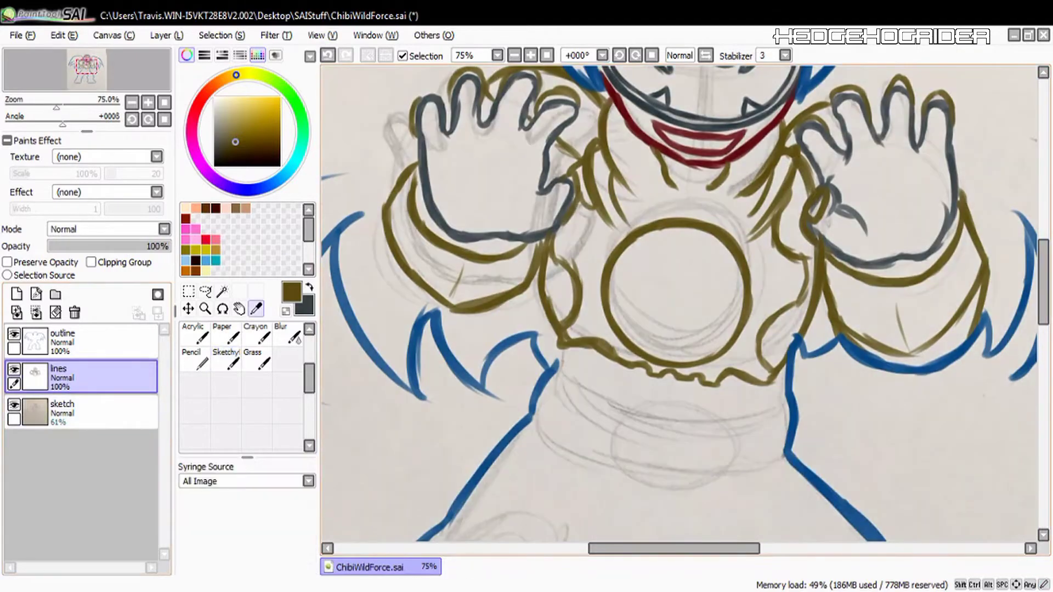
alt+click(697, 162)
key(x)
alt+click(566, 342)
key(x)
mouse_move(564, 349)
mouse_down()
mouse_move(560, 366)
mouse_move(625, 412)
mouse_move(702, 433)
mouse_move(784, 397)
mouse_up()
key(x)
mouse_move(532, 415)
mouse_down()
mouse_move(619, 469)
mouse_move(690, 489)
mouse_up()
drag(643, 423, 718, 436)
drag(712, 489, 783, 446)
- Outline the rounded, four-cornered knee pad on the left-side leg in olive
scroll(508, 295, down, 4)
mouse_move(438, 317)
mouse_down()
mouse_move(541, 307)
mouse_move(548, 392)
mouse_up()
mouse_move(436, 324)
mouse_down()
mouse_move(430, 373)
mouse_move(527, 422)
mouse_move(550, 378)
mouse_up()
- Outline the right-side knee pad with a straighter lower edge, replacing the first curved attempt, and link it to the inner leg
drag(873, 328, 811, 421)
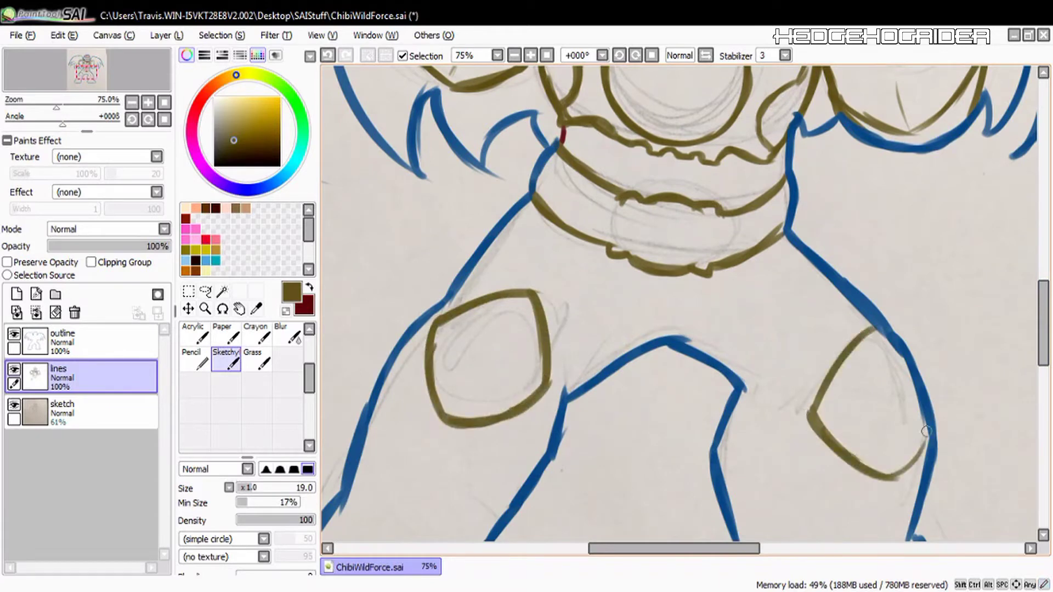
scroll(926, 431, down, 3)
key(ctrl+z)
key(ctrl+z)
drag(813, 251, 925, 279)
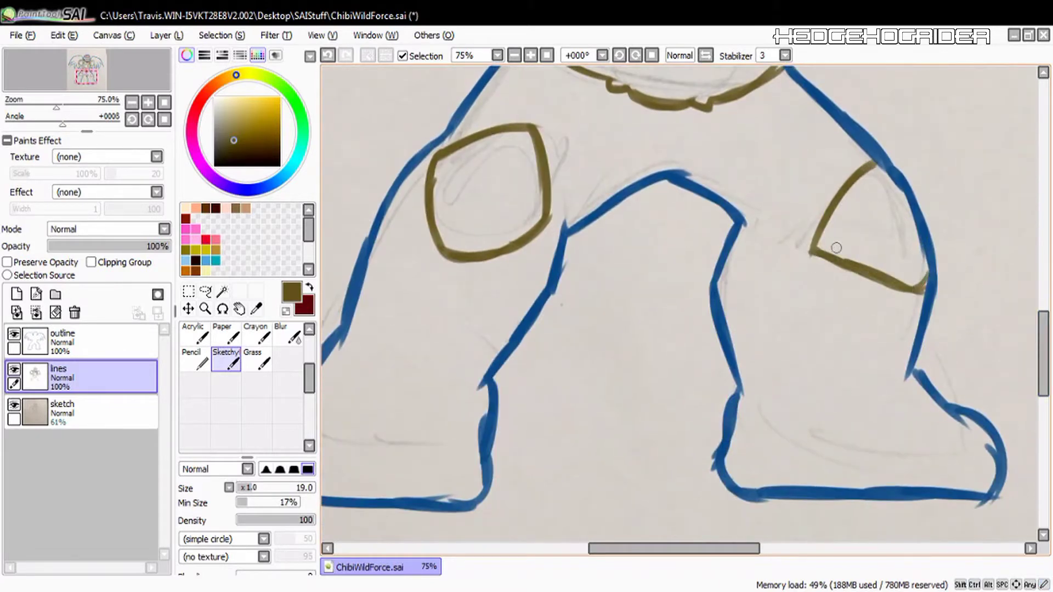
drag(872, 162, 815, 244)
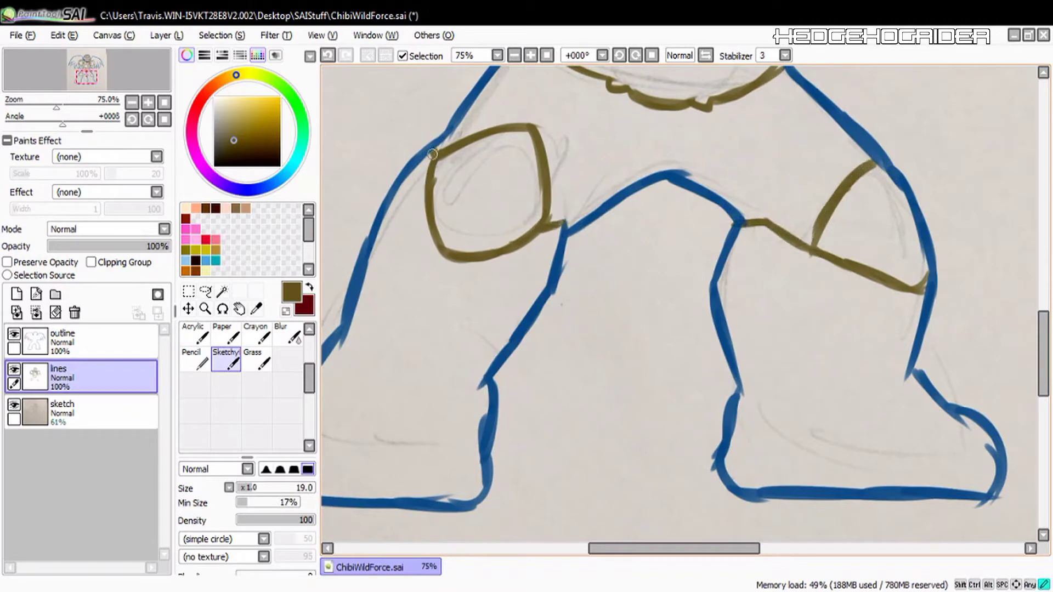
- Draw the right-side boot's zigzag cuff, sole line, toe cap and instep straps in olive
mouse_move(881, 406)
mouse_down()
mouse_move(824, 385)
mouse_move(907, 351)
mouse_up()
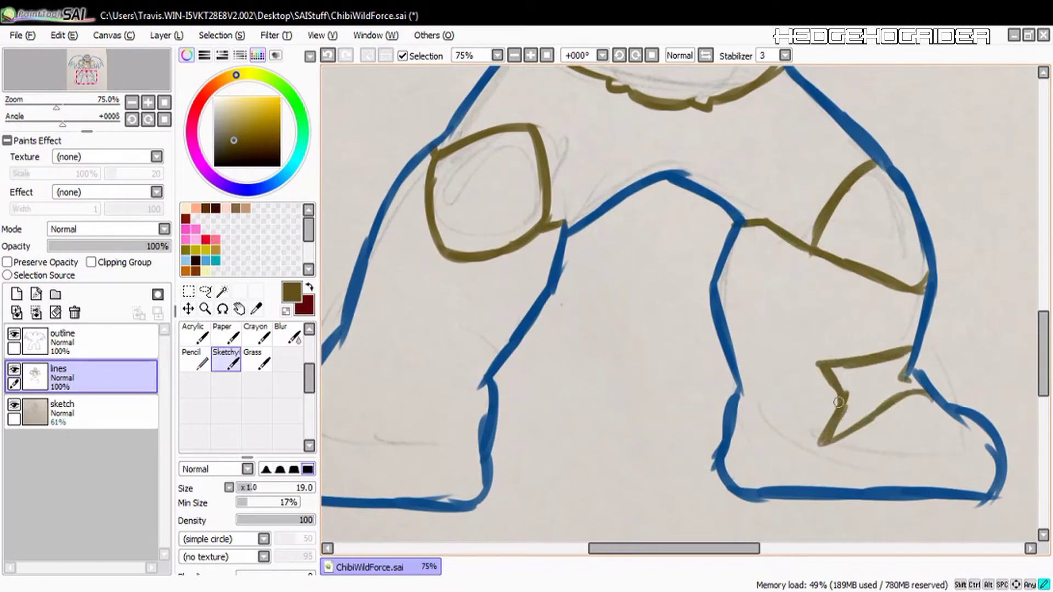
drag(839, 393, 787, 421)
mouse_move(735, 384)
mouse_down()
mouse_move(828, 466)
mouse_move(965, 479)
mouse_up()
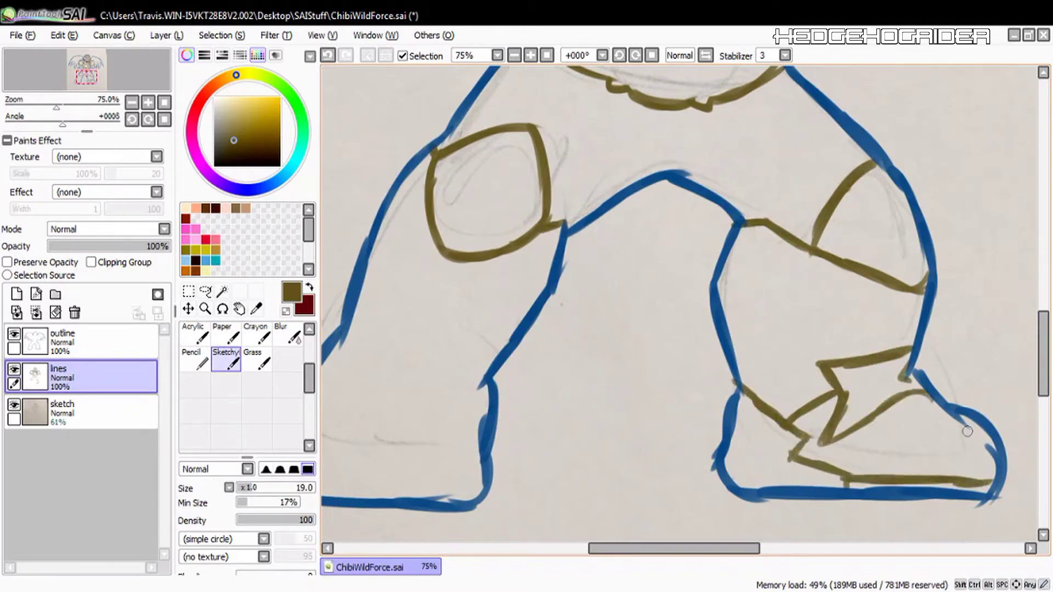
drag(957, 418, 915, 471)
drag(850, 432, 914, 465)
drag(892, 412, 925, 433)
- Draw the left-side boot's sole line, toe cap, zigzag cuff and instep straps in olive
drag(674, 548, 647, 548)
mouse_move(372, 461)
mouse_down()
mouse_move(426, 479)
mouse_move(595, 476)
mouse_up()
mouse_move(409, 399)
mouse_down()
mouse_move(455, 408)
mouse_move(502, 469)
mouse_up()
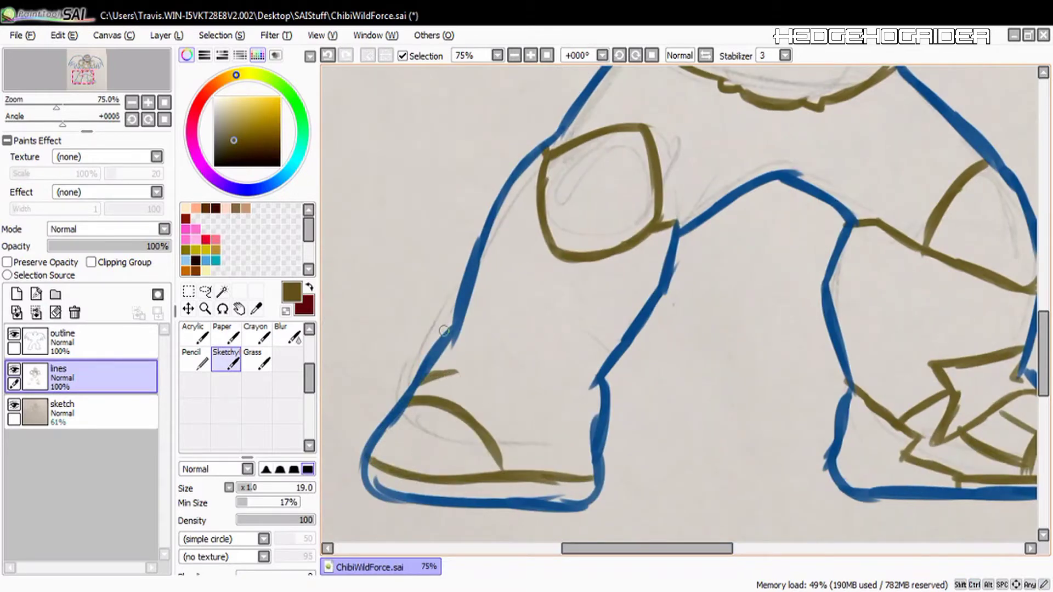
mouse_move(465, 314)
mouse_down()
mouse_move(496, 342)
mouse_move(577, 350)
mouse_up()
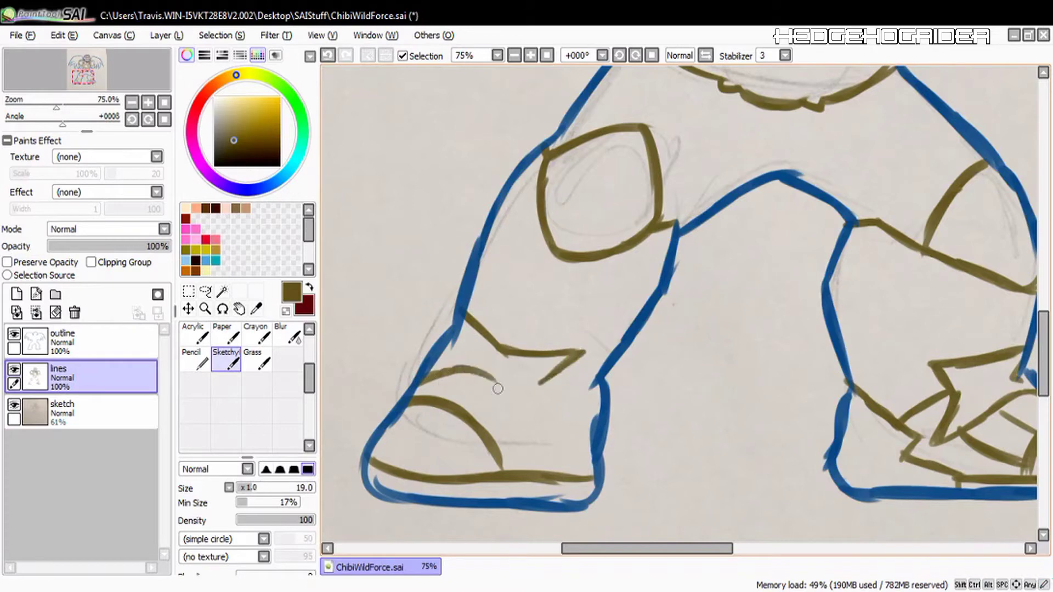
key(ctrl+z)
drag(594, 382, 545, 403)
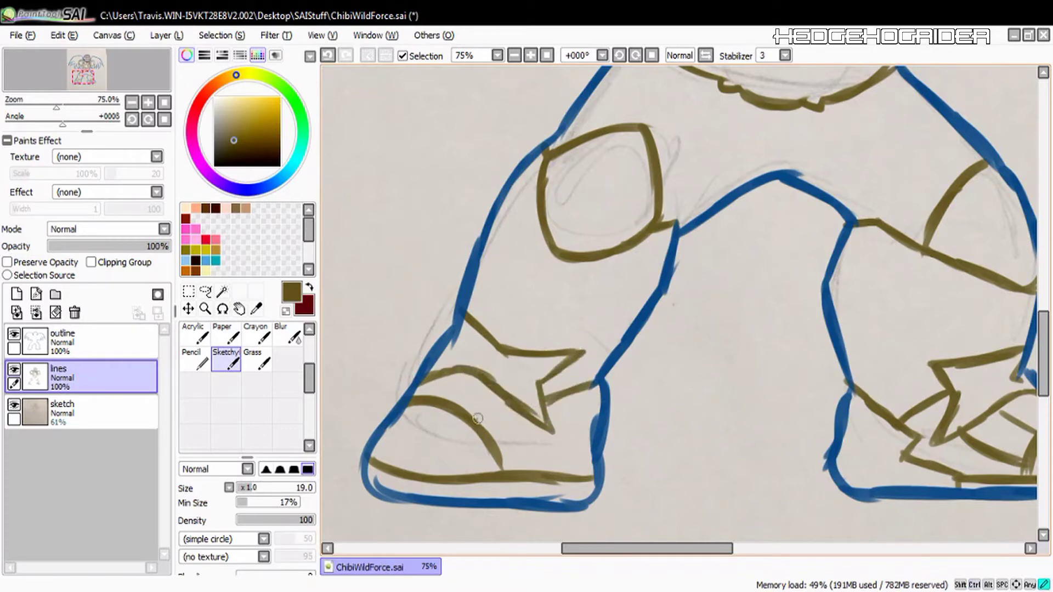
drag(571, 548, 586, 548)
drag(437, 455, 476, 423)
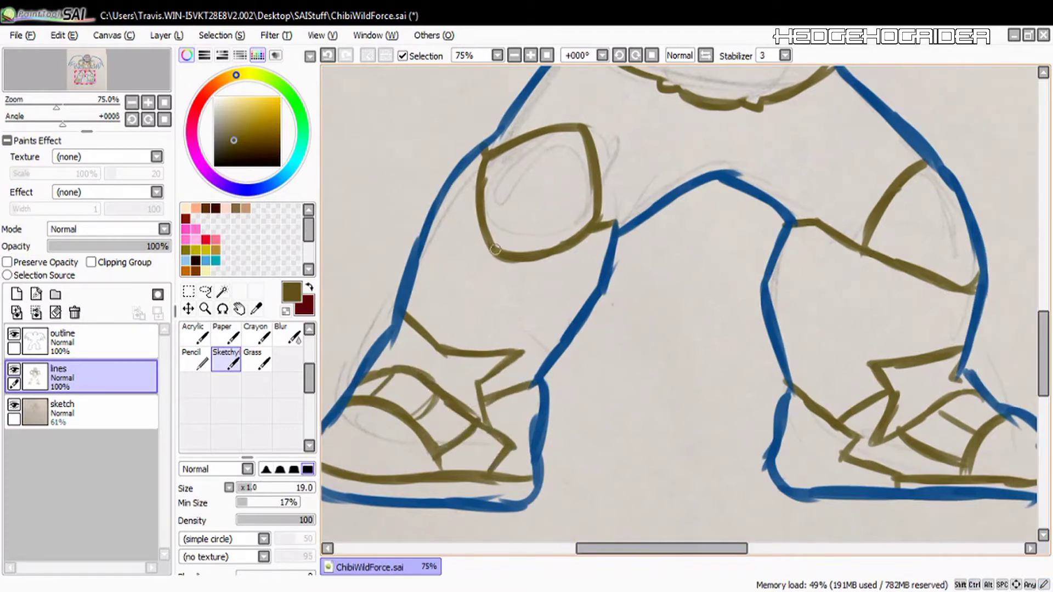
- Draw olive shin lines between the knee pads and boots on both legs, and reinforce the right-side boot's inner cuff line
drag(495, 249, 444, 337)
mouse_move(792, 285)
mouse_down()
mouse_move(796, 318)
mouse_move(834, 403)
mouse_up()
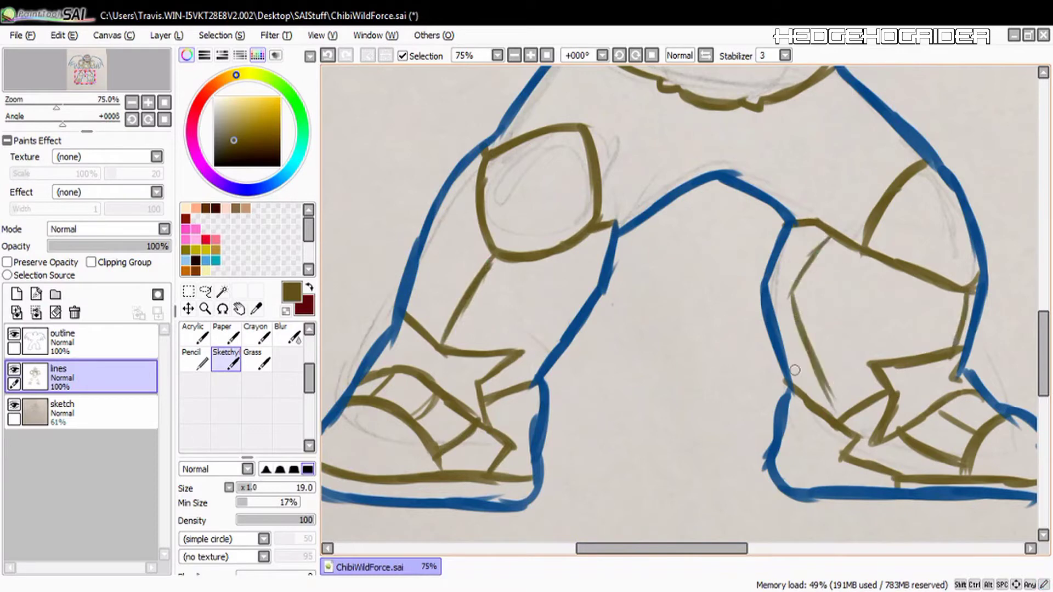
drag(598, 235, 527, 354)
drag(792, 390, 843, 435)
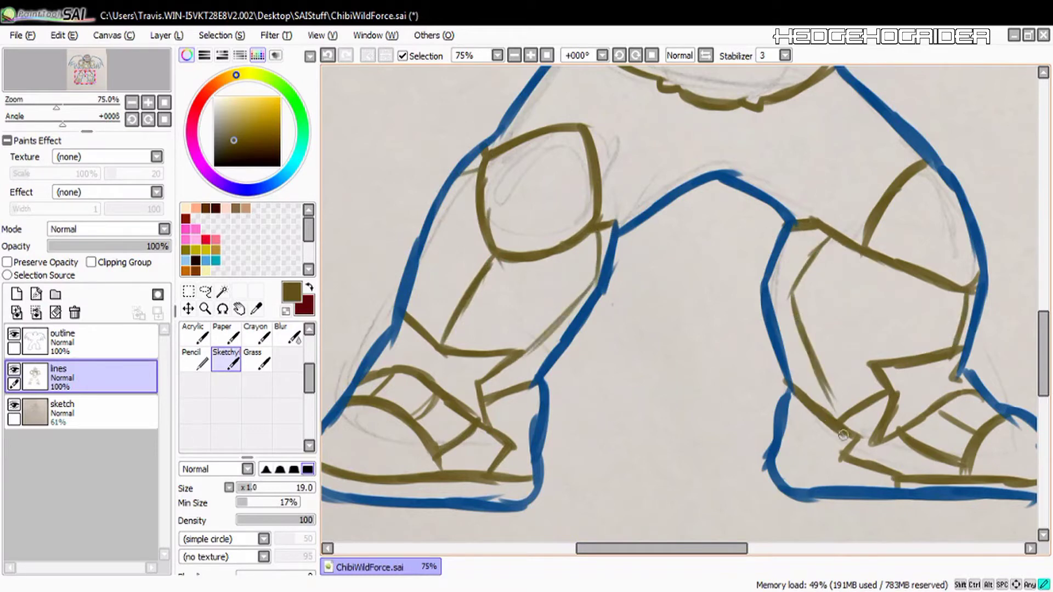
scroll(942, 403, up, 3)
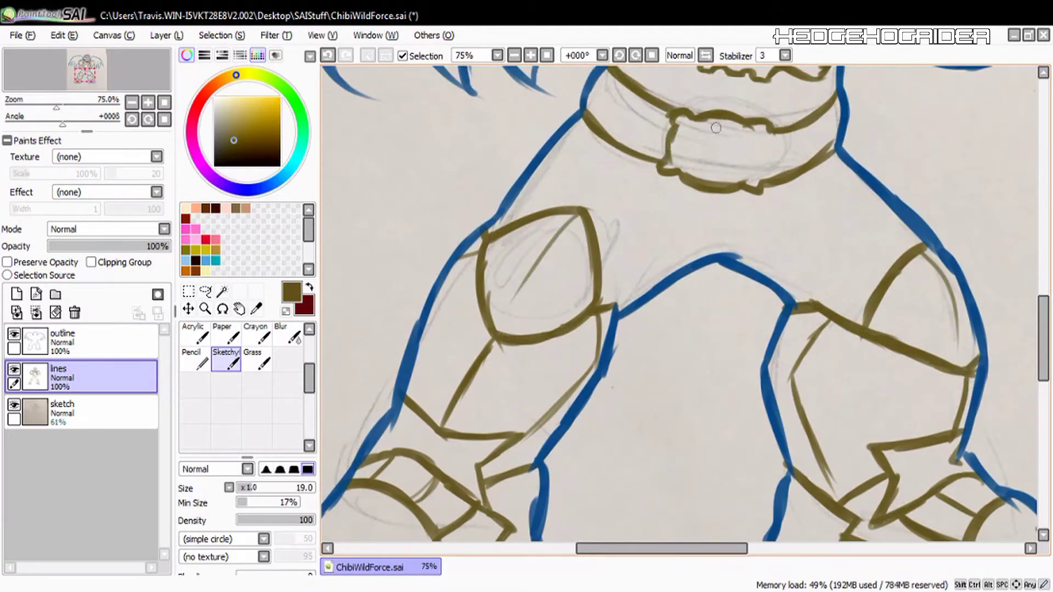
- Draw the chest plate's left-side panel curve and the outer torso edge beside it in olive
scroll(745, 177, up, 10)
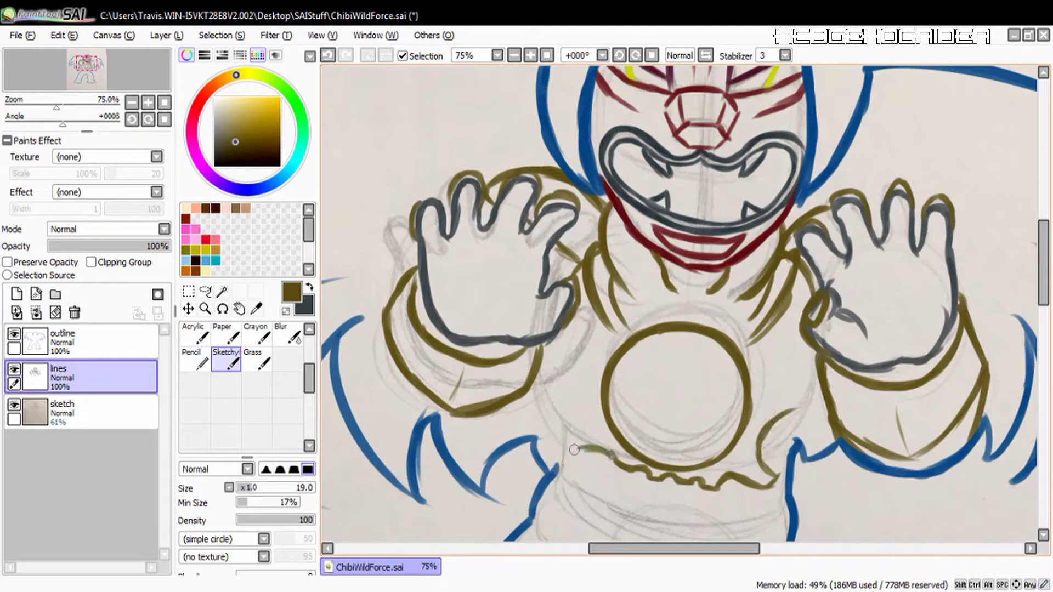
drag(560, 427, 574, 346)
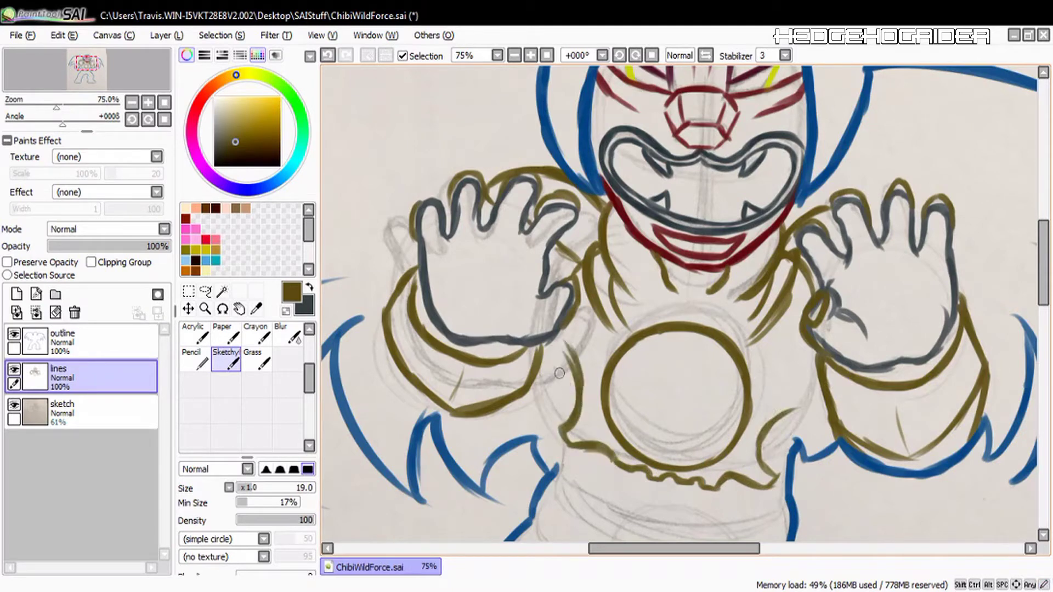
key(ctrl+z)
drag(564, 425, 551, 344)
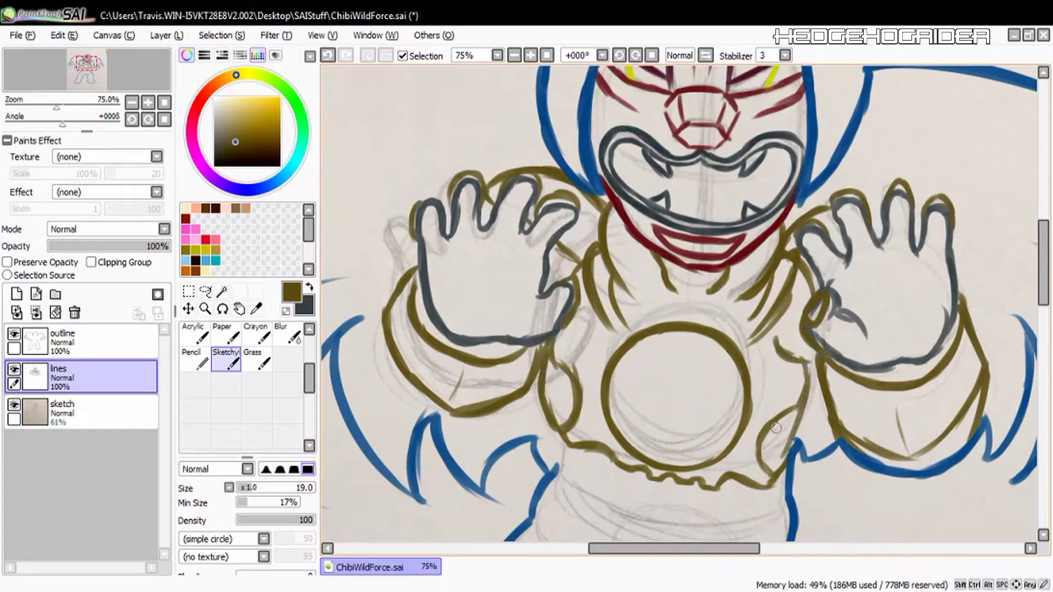
- Draw the right-side outer torso edge from beneath the palm to the waist, replacing the earlier tries
key(ctrl+z)
drag(817, 357, 781, 458)
key(ctrl+z)
drag(824, 376, 789, 452)
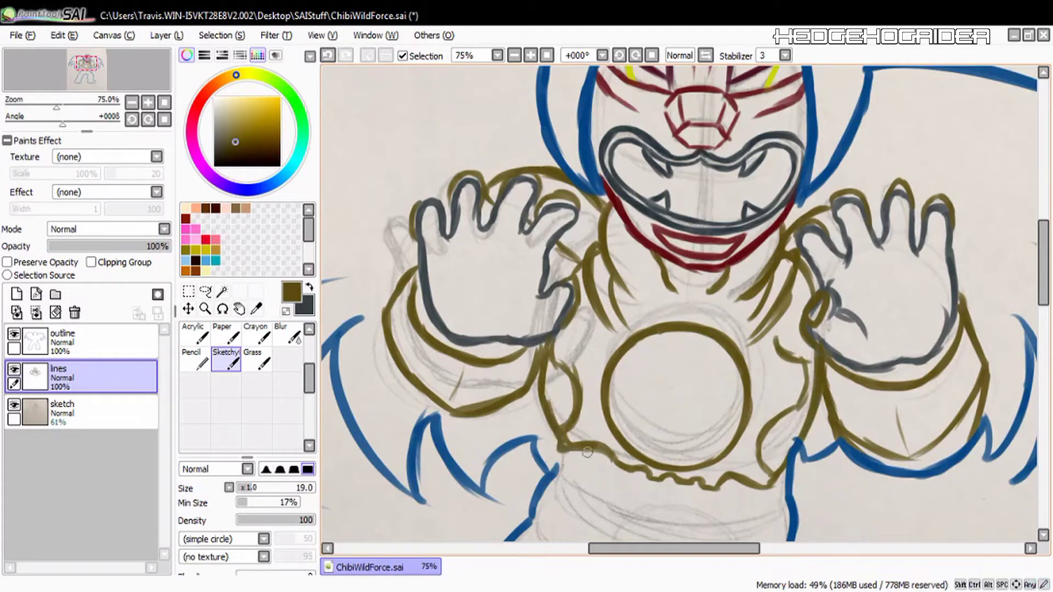
- Pick up dark red from the chin and olive from the chest plate, and draw the belt edges and buckle contour in olive
drag(1043, 273, 1043, 292)
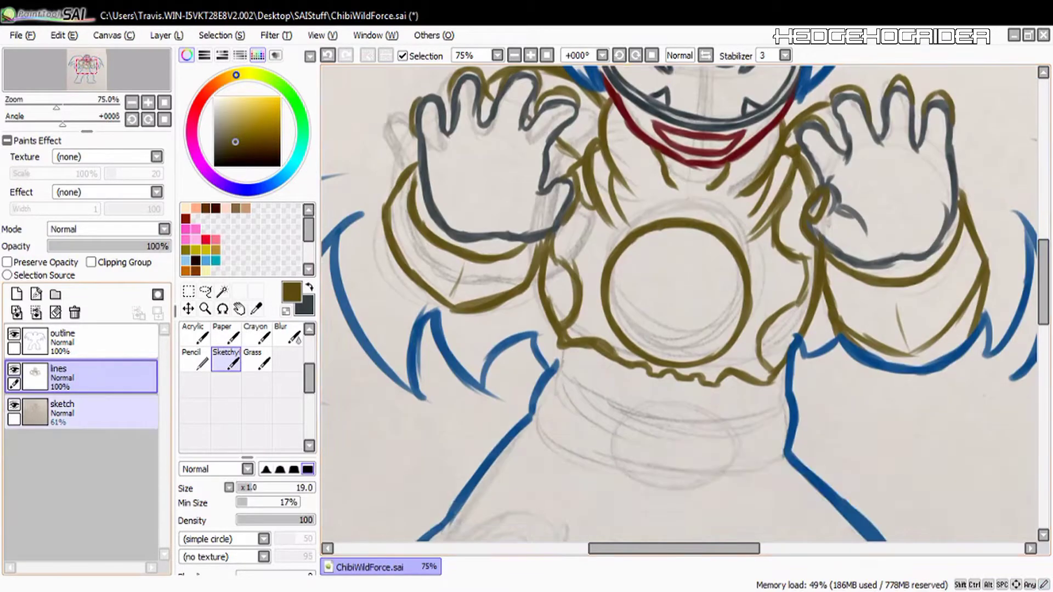
alt+click(636, 125)
key(x)
right_click(562, 344)
key(x)
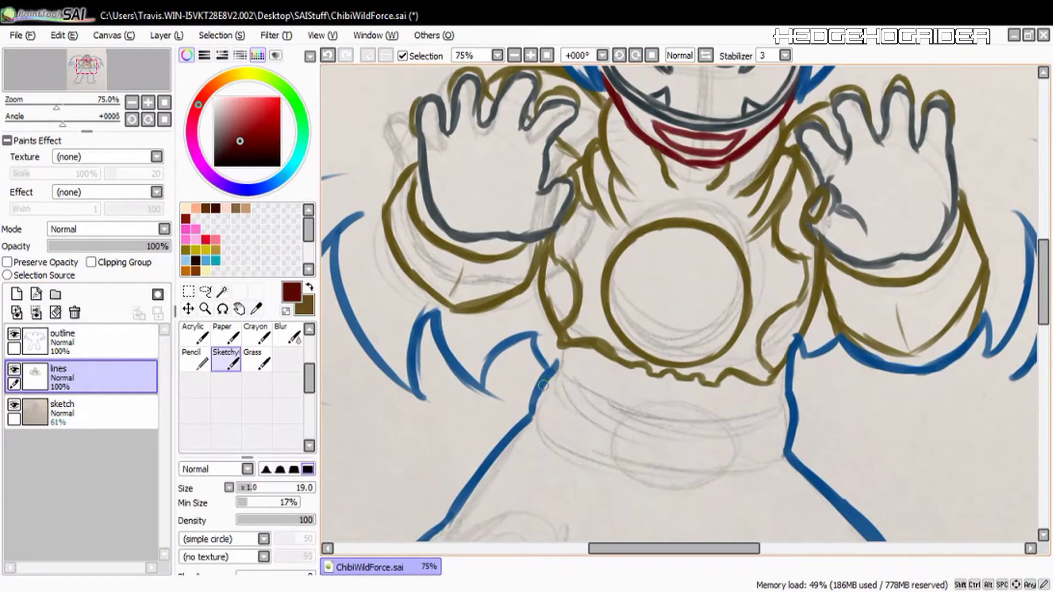
key(x)
mouse_move(564, 349)
mouse_down()
mouse_move(557, 366)
mouse_move(636, 419)
mouse_up()
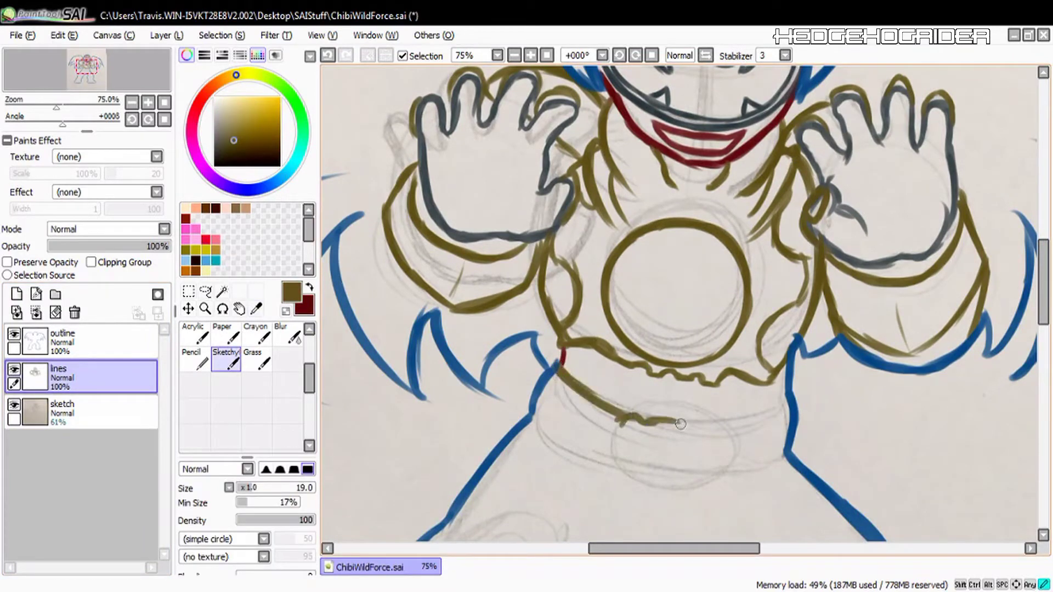
mouse_move(533, 416)
mouse_down()
mouse_move(601, 470)
mouse_move(649, 490)
mouse_up()
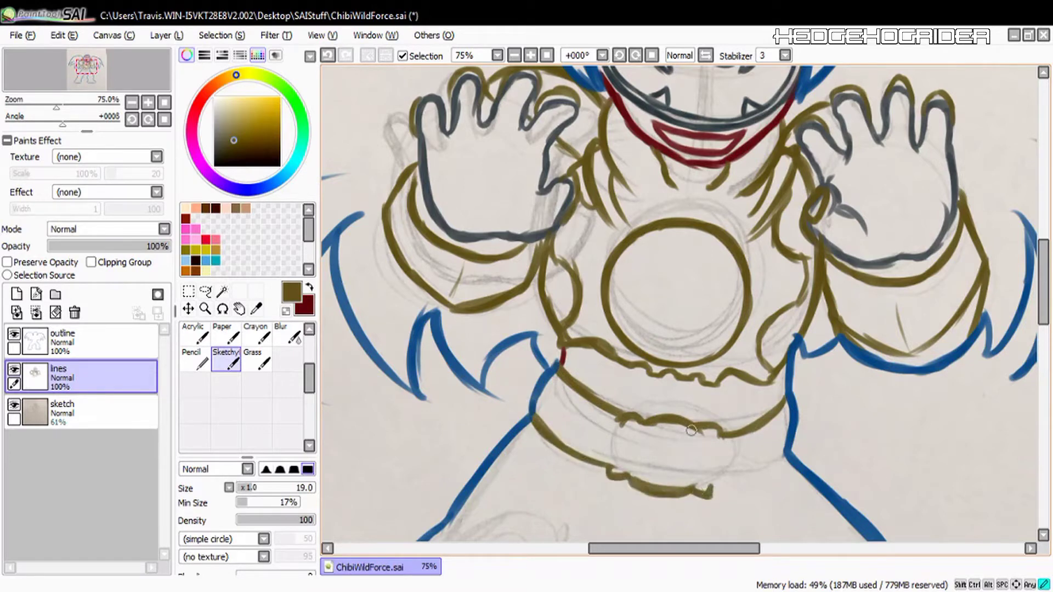
- Draw the left-side leg's knee pad in olive as a closed shape with a pointed upper corner
scroll(464, 314, down, 5)
drag(435, 322, 530, 291)
drag(529, 292, 545, 387)
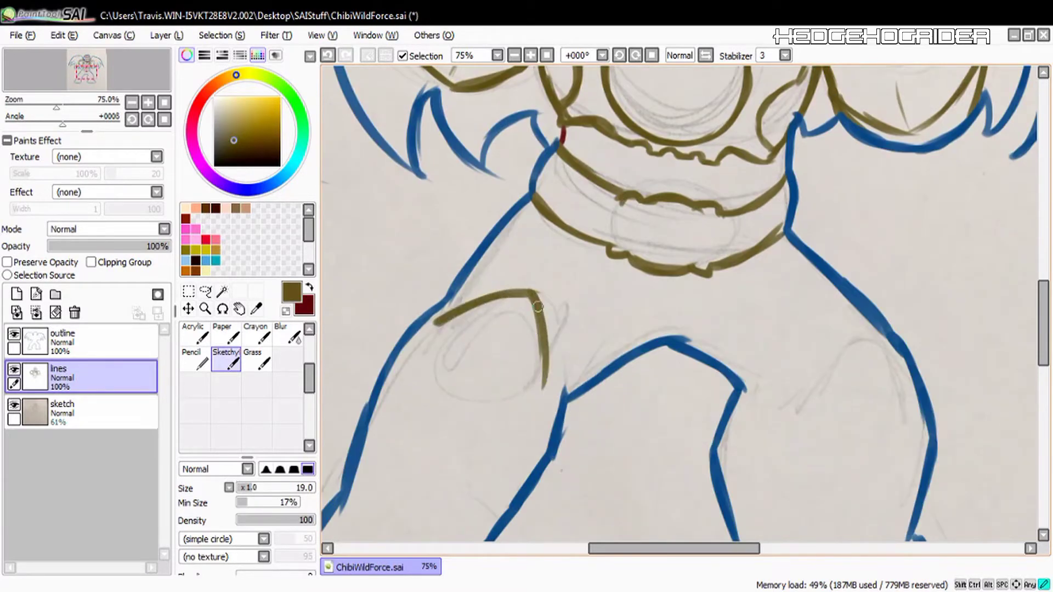
mouse_move(437, 324)
mouse_down()
mouse_move(442, 416)
mouse_move(529, 405)
mouse_up()
- Draw the right-side knee pad against the blue leg outline, undoing the first lower edge and replacing it with a straighter one
drag(874, 329, 813, 417)
mouse_move(813, 413)
mouse_down()
mouse_move(863, 461)
mouse_move(926, 441)
mouse_up()
scroll(927, 384, down, 4)
key(ctrl+z)
drag(813, 251, 914, 289)
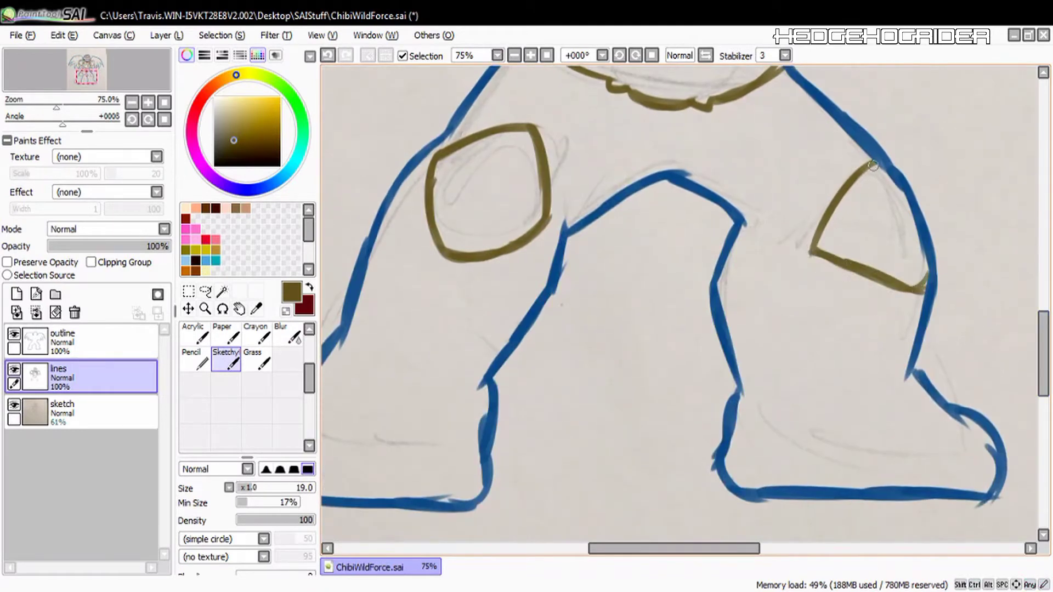
- Draw the right-side leg's inner knee line, jagged boot cuff, sole line, toe curve and strap details in olive
drag(734, 223, 816, 252)
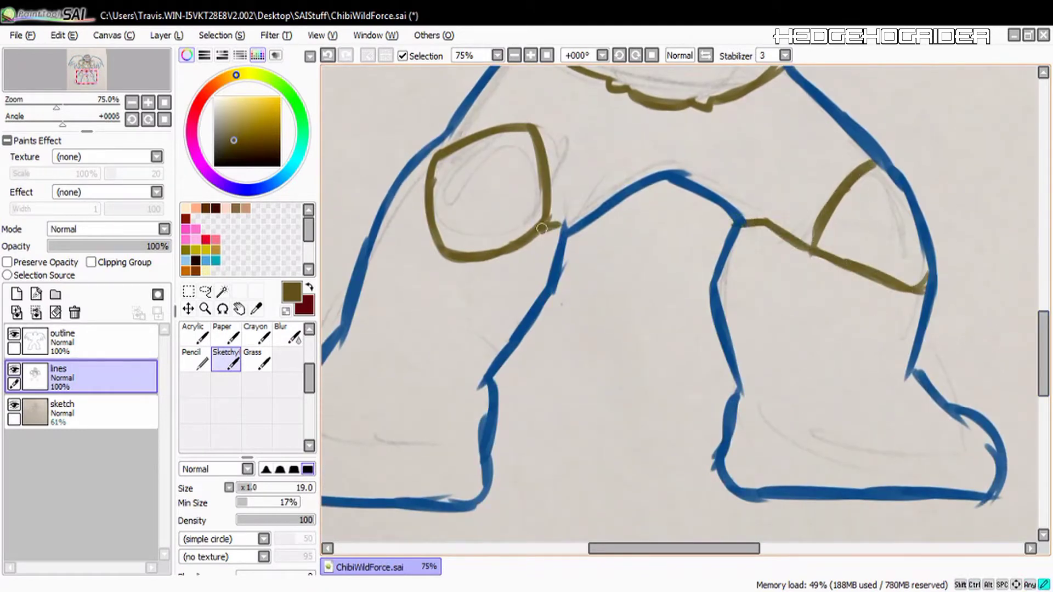
mouse_move(927, 393)
mouse_down()
mouse_move(822, 444)
mouse_move(818, 363)
mouse_move(910, 349)
mouse_up()
mouse_move(845, 393)
mouse_down()
mouse_move(788, 429)
mouse_move(780, 420)
mouse_move(851, 491)
mouse_move(965, 479)
mouse_up()
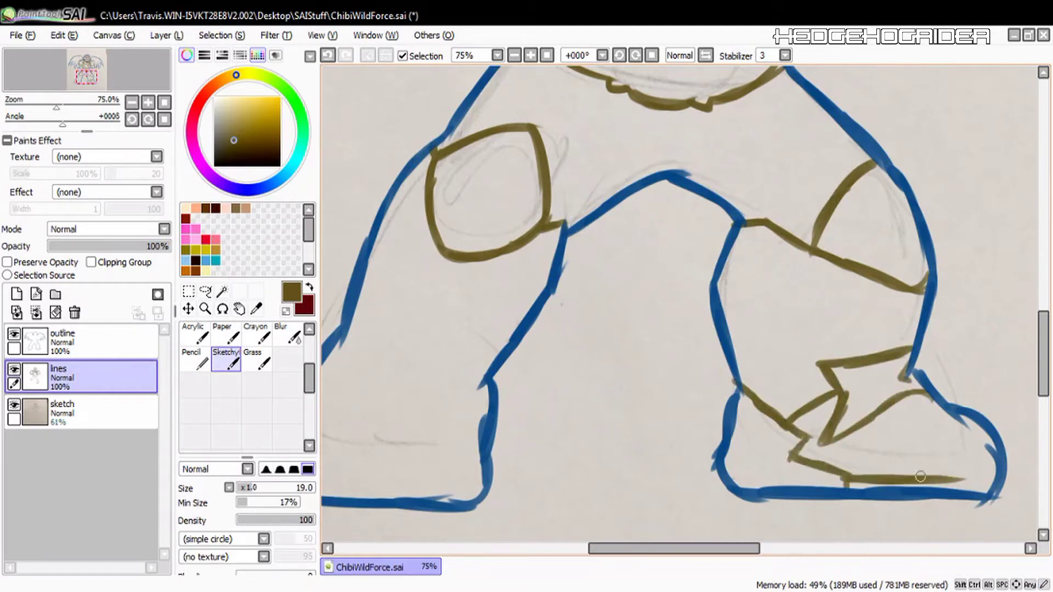
drag(941, 430, 922, 473)
drag(849, 431, 917, 465)
drag(891, 412, 925, 433)
- Draw the left-side boot's sole line, toe cap and pointed cuff in olive, replacing the first short sole stroke
drag(674, 548, 647, 548)
drag(378, 442, 437, 480)
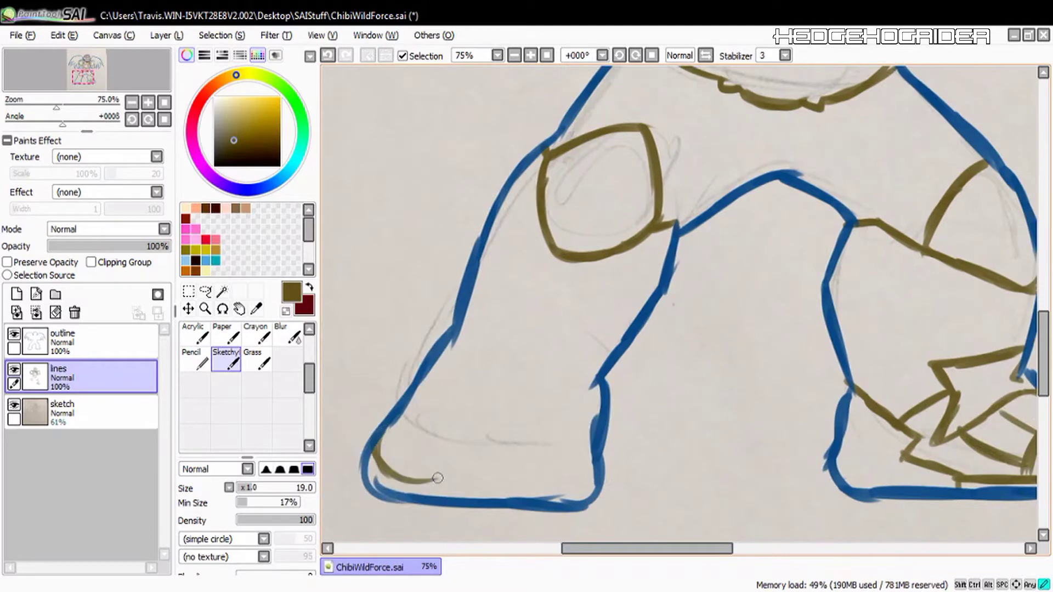
key(ctrl+z)
mouse_move(371, 460)
mouse_down()
mouse_move(490, 479)
mouse_move(592, 473)
mouse_up()
drag(414, 402, 502, 469)
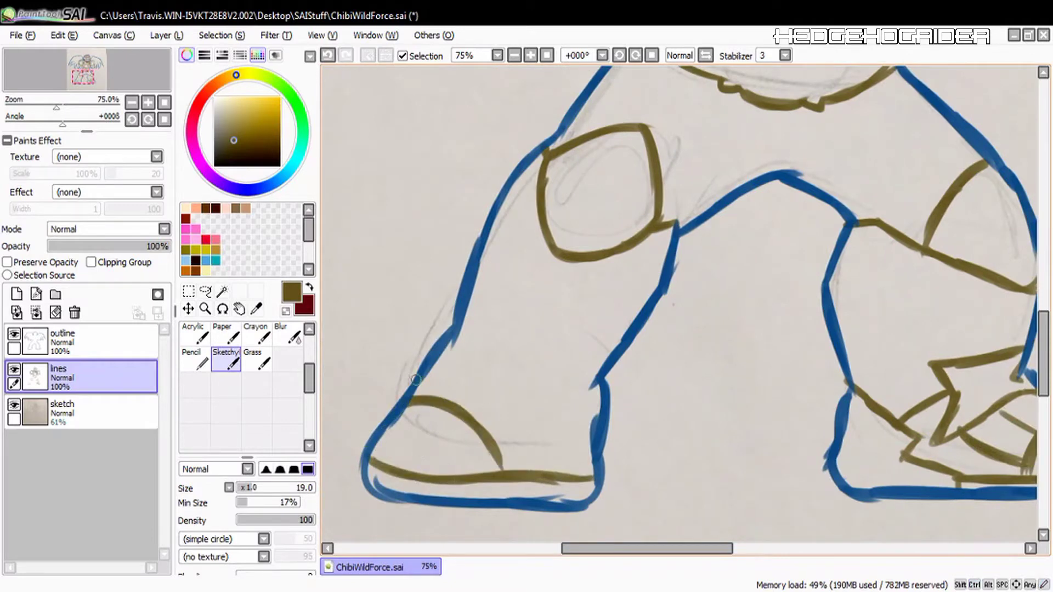
mouse_move(465, 314)
mouse_down()
mouse_move(535, 353)
mouse_move(584, 351)
mouse_move(540, 383)
mouse_up()
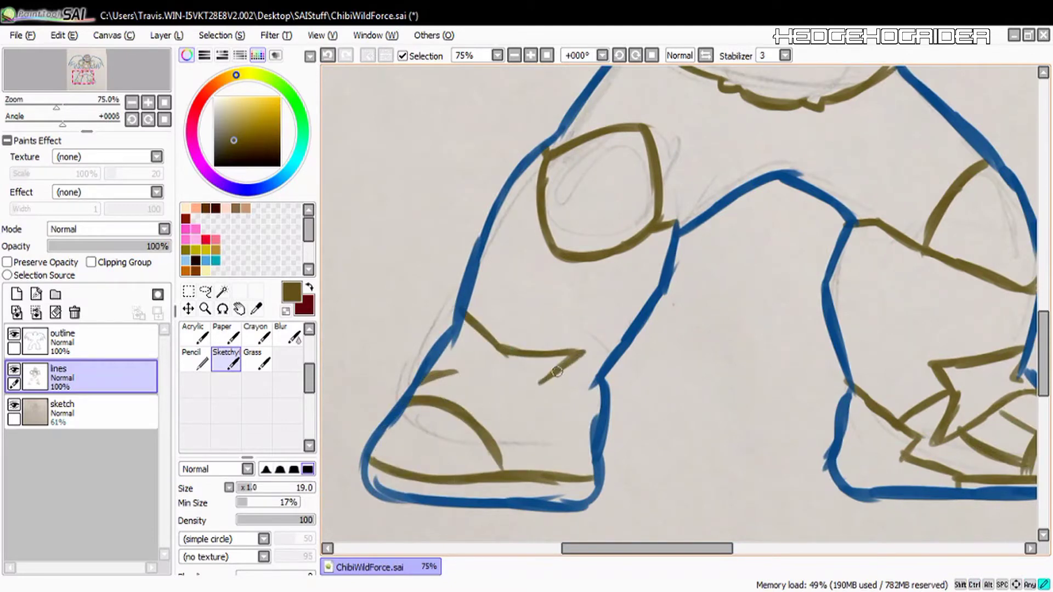
drag(439, 375, 530, 410)
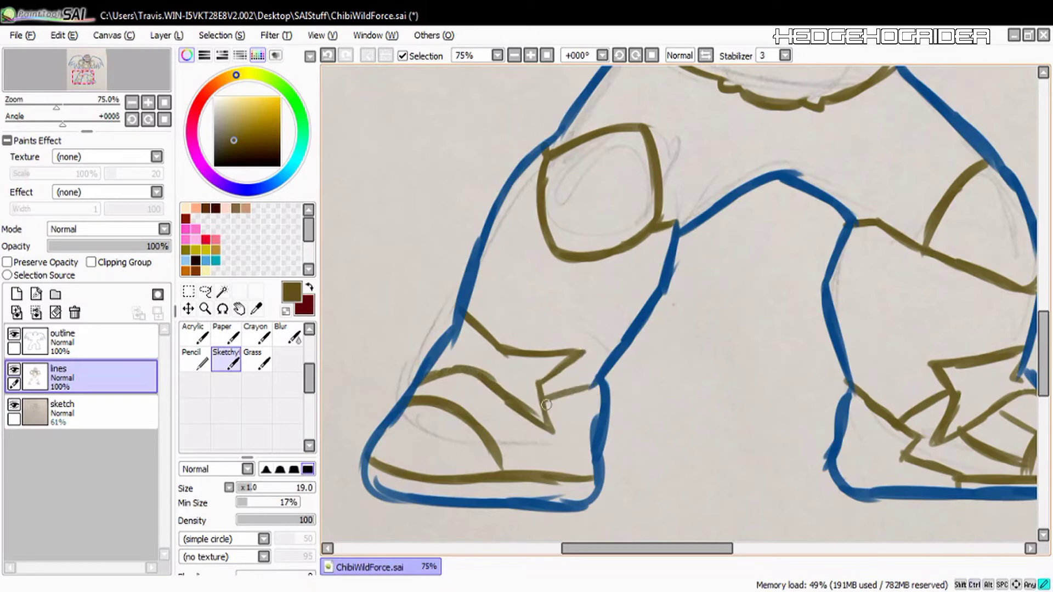
- Add the left-side boot's strap lines and the inner shin lines on both lower legs in olive
scroll(455, 389, right, 3)
drag(436, 458, 481, 424)
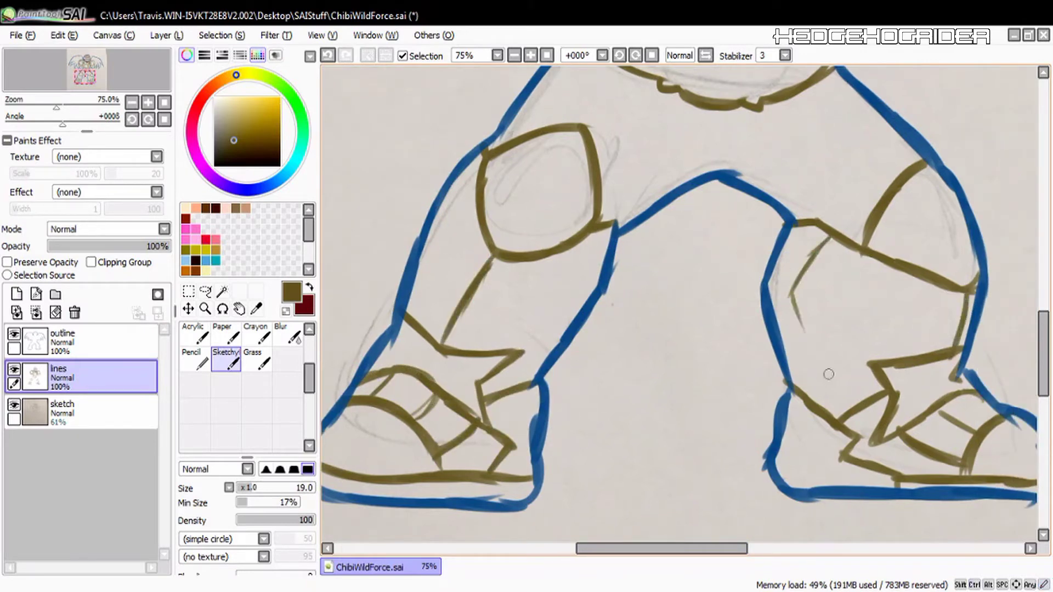
drag(791, 296, 834, 409)
drag(600, 220, 525, 356)
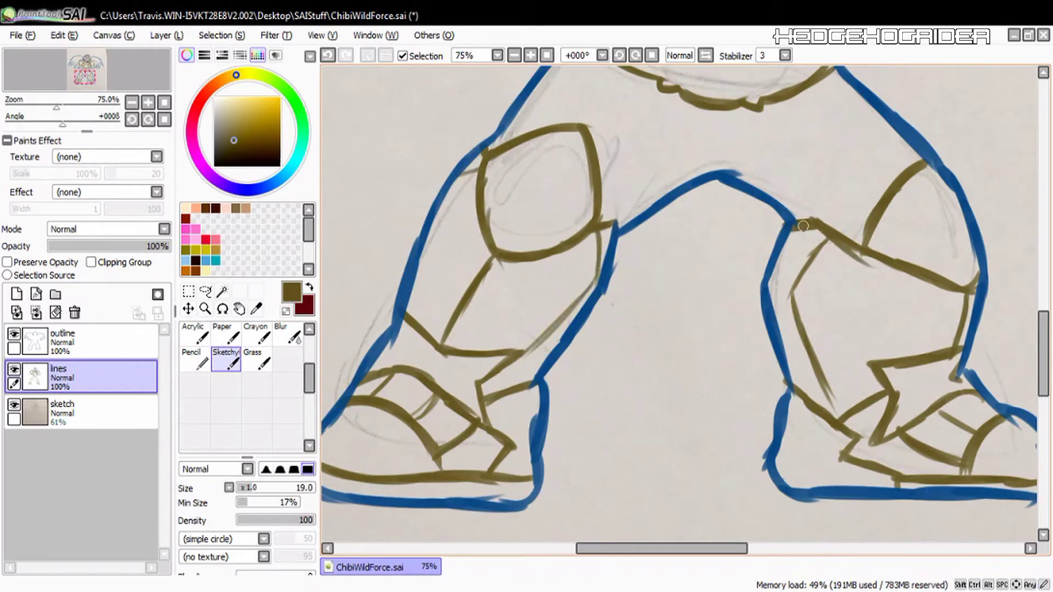
- Fill the helmet's face and forehead with red on the color layer, using a broad brush
scroll(895, 435, up, 4)
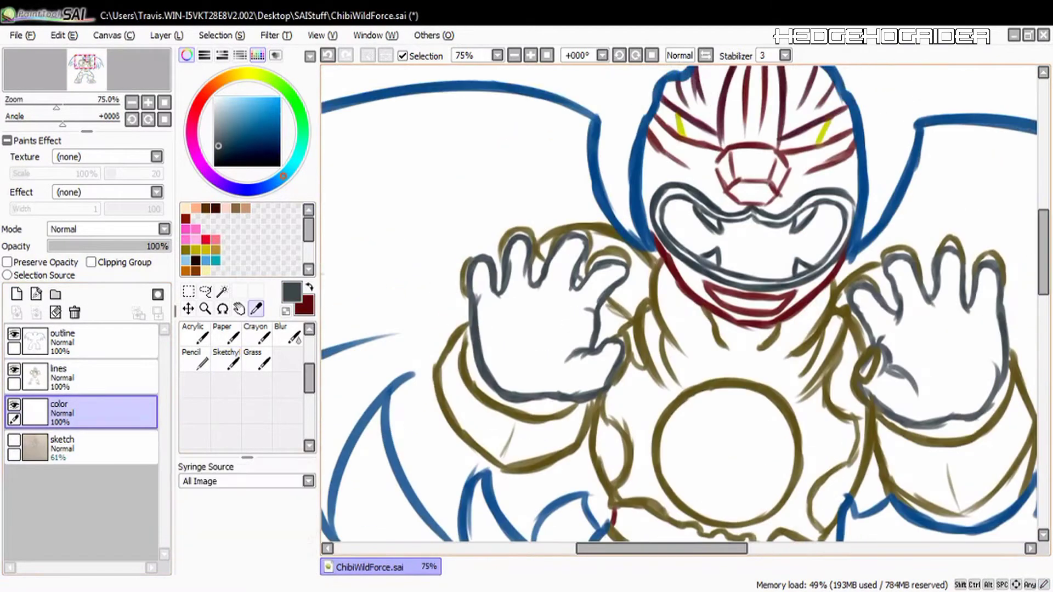
click(255, 122)
key(b)
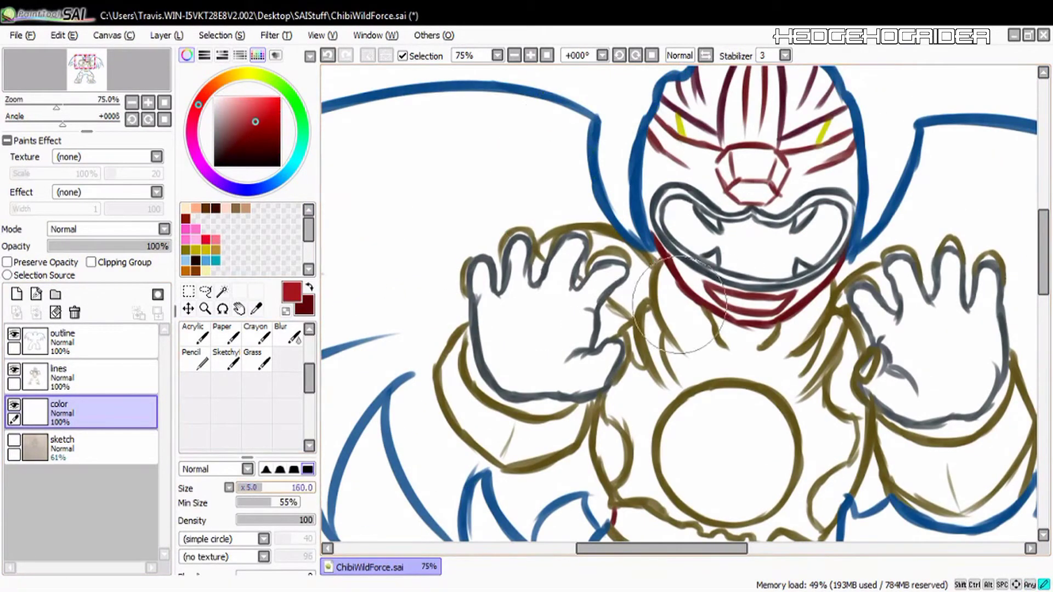
mouse_move(732, 189)
mouse_down()
mouse_move(720, 323)
mouse_move(658, 198)
mouse_up()
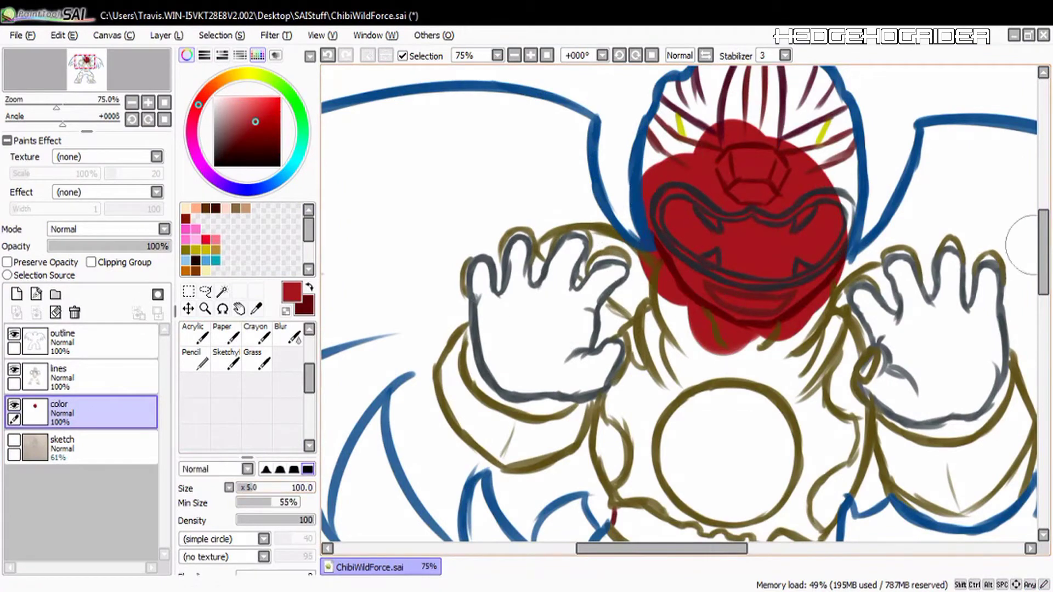
scroll(658, 219, up, 4)
mouse_move(669, 247)
mouse_down()
mouse_move(768, 175)
mouse_move(810, 262)
mouse_move(836, 223)
mouse_up()
- Mix a golden brown and fill the torso, both arms and the belt on the color layer
drag(1043, 236, 1043, 271)
right_click(625, 340)
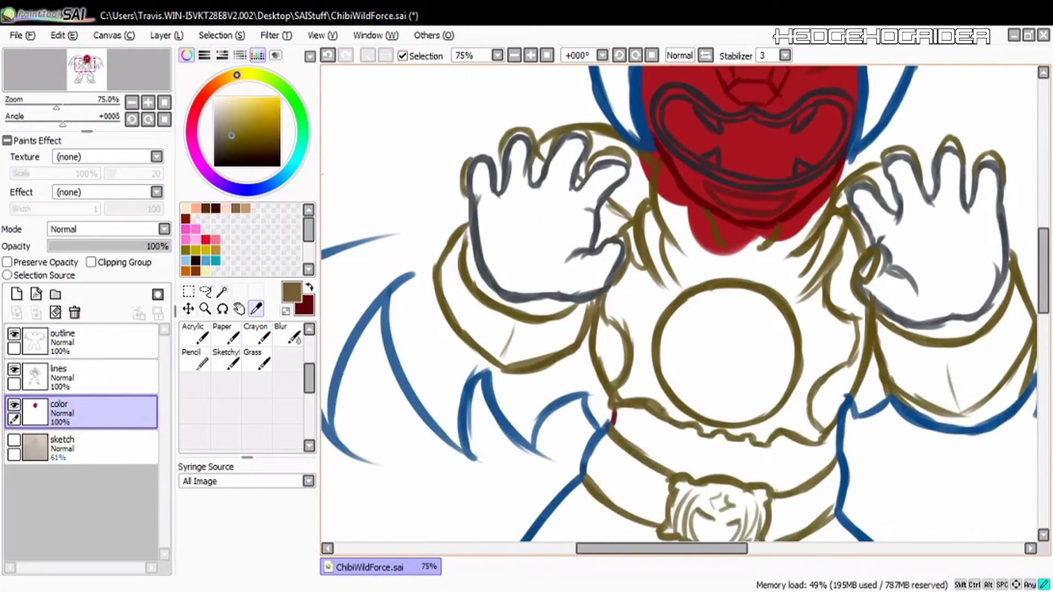
click(231, 77)
click(263, 125)
mouse_move(630, 373)
mouse_down()
mouse_move(647, 289)
mouse_move(823, 285)
mouse_move(685, 181)
mouse_move(812, 220)
mouse_move(861, 205)
mouse_move(959, 378)
mouse_move(932, 372)
mouse_up()
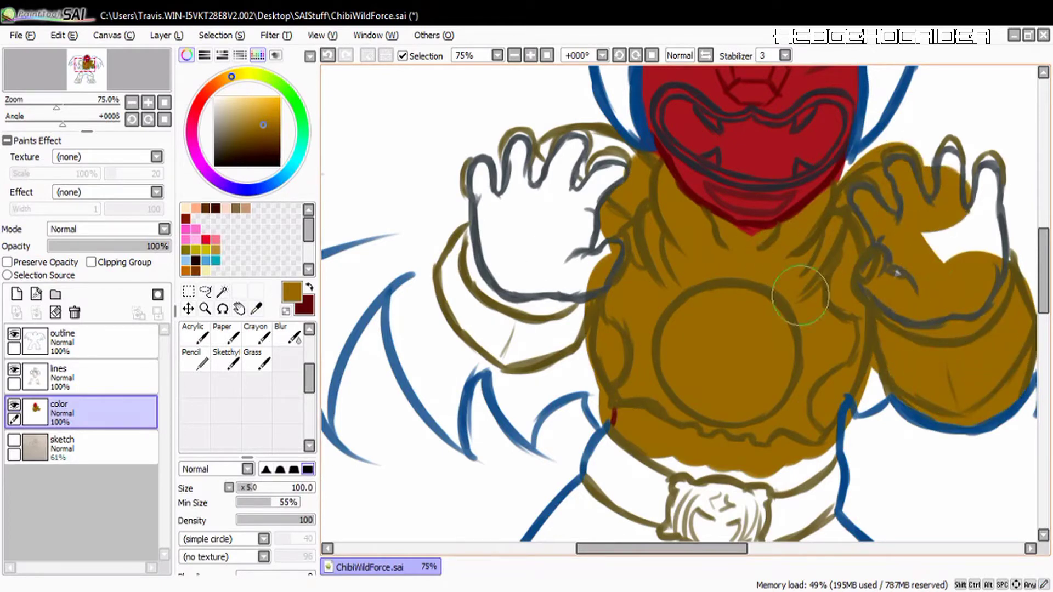
click(269, 118)
mouse_move(658, 274)
mouse_down()
mouse_move(688, 353)
mouse_move(613, 261)
mouse_move(691, 515)
mouse_move(811, 483)
mouse_move(834, 460)
mouse_move(635, 276)
mouse_move(538, 231)
mouse_move(943, 236)
mouse_move(888, 329)
mouse_move(782, 372)
mouse_up()
- Fill the helmet's open mouth with very dark navy
right_click(771, 193)
right_click(766, 183)
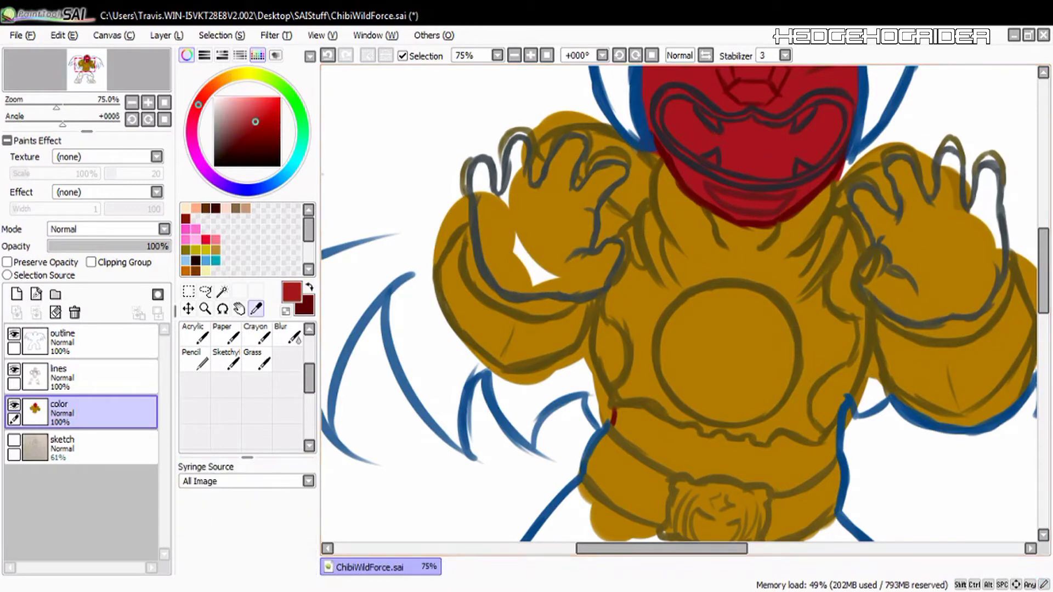
mouse_move(686, 118)
mouse_down()
mouse_move(732, 142)
mouse_move(806, 131)
mouse_up()
- Mix a pale grey-blue, reduce the brush size to 35, and fill both raised hands
right_click(625, 315)
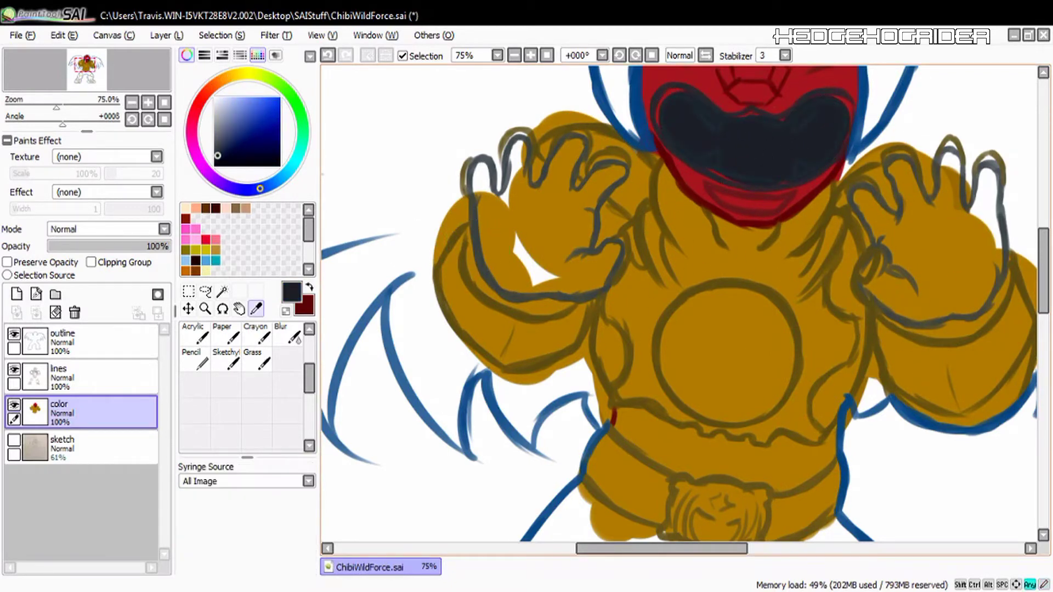
click(295, 160)
click(222, 114)
click(530, 239)
key(bracketleft)
key(bracketleft)
key(bracketleft)
key(bracketleft)
key(bracketleft)
key(bracketleft)
key(bracketleft)
key(bracketleft)
key(bracketleft)
mouse_move(489, 222)
mouse_down()
mouse_move(482, 182)
mouse_move(538, 188)
mouse_move(500, 268)
mouse_move(557, 268)
mouse_move(587, 186)
mouse_up()
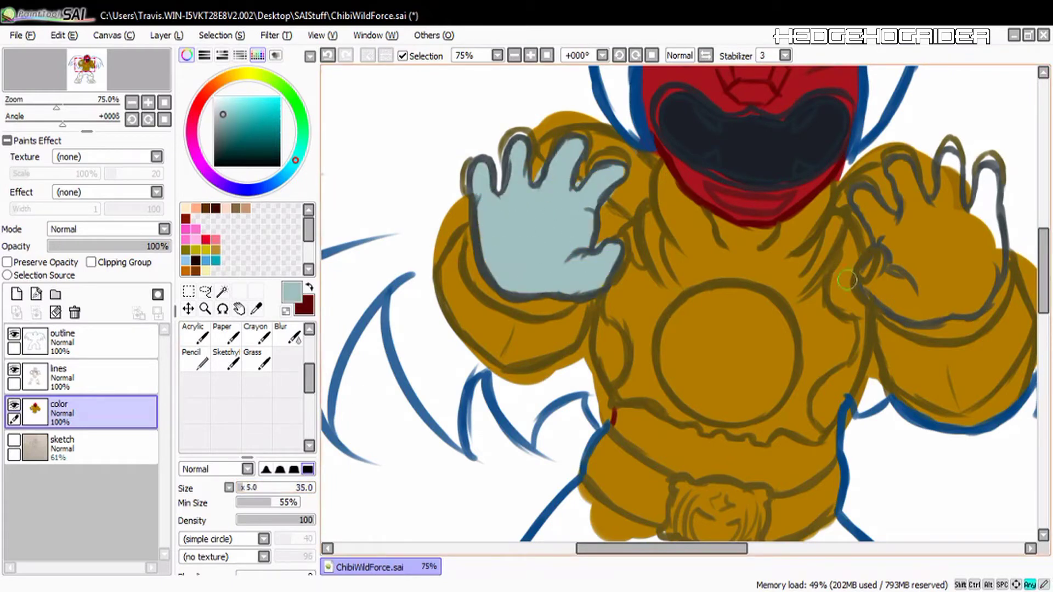
mouse_move(883, 258)
mouse_down()
mouse_move(910, 290)
mouse_move(859, 197)
mouse_move(905, 170)
mouse_move(954, 302)
mouse_move(987, 247)
mouse_move(943, 204)
mouse_move(981, 219)
mouse_move(987, 176)
mouse_up()
- Pick up the golden brown and fill the thin edges around the fingertips of both hands
alt+click(615, 199)
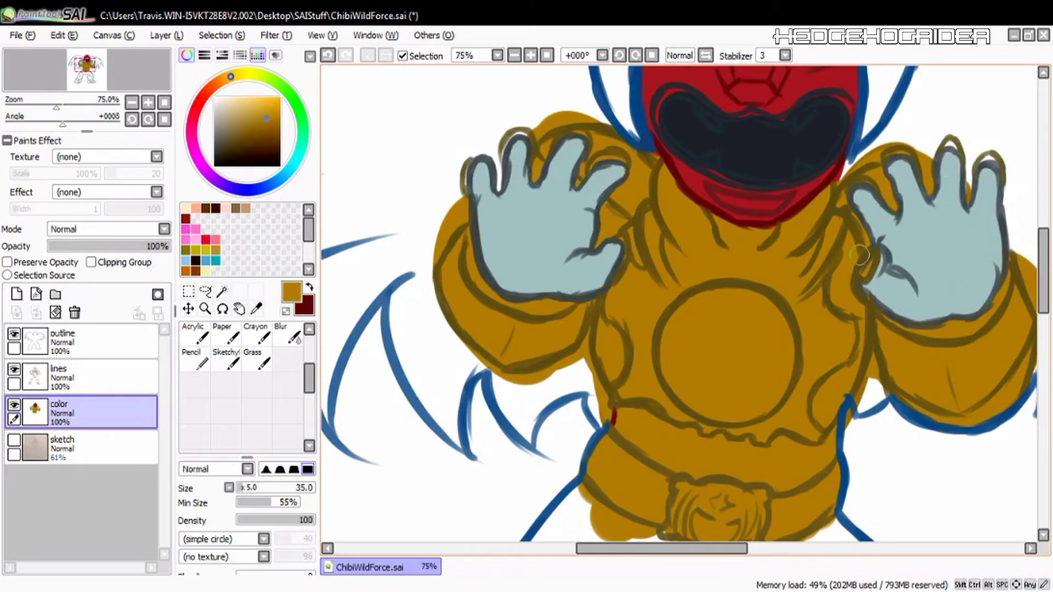
drag(961, 144, 999, 159)
mouse_move(529, 134)
mouse_down()
mouse_move(516, 127)
mouse_move(497, 153)
mouse_up()
drag(475, 158, 462, 192)
- Pick up the helmet red and fill the waist band below the chest plate and the trousers down to the knees
alt+click(690, 184)
mouse_move(626, 418)
mouse_down()
mouse_move(699, 458)
mouse_move(800, 455)
mouse_up()
alt+click(701, 489)
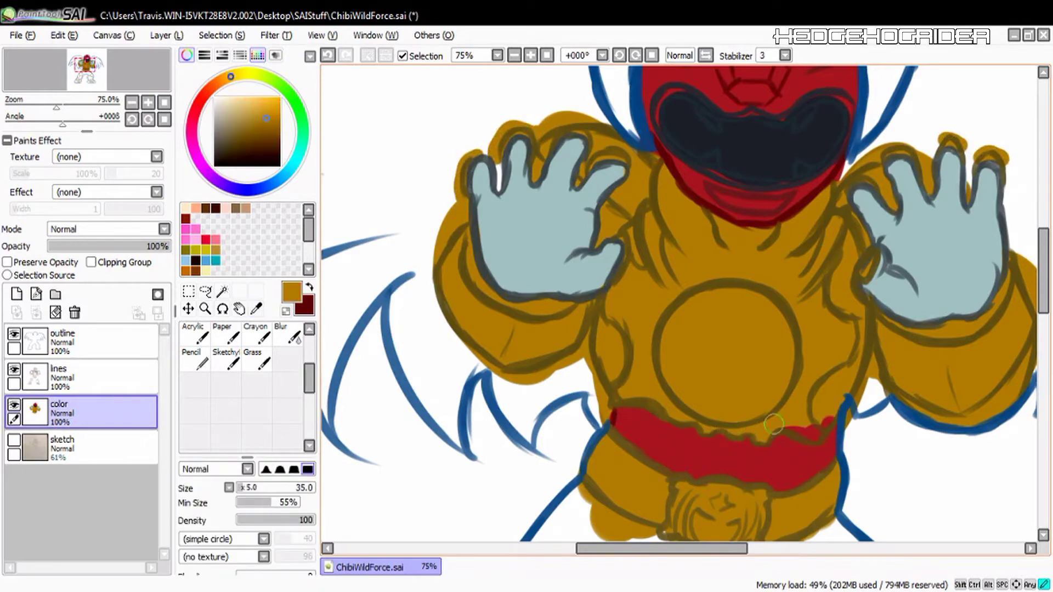
alt+click(806, 444)
scroll(806, 444, down, 5)
mouse_move(570, 324)
mouse_down()
mouse_move(609, 449)
mouse_move(554, 328)
mouse_move(576, 269)
mouse_move(713, 395)
mouse_move(680, 329)
mouse_move(856, 466)
mouse_move(905, 340)
mouse_move(779, 335)
mouse_up()
- Fill the left-side knee pad, shin and boot with golden brown, and erase the overspill beside the heel
alt+click(750, 322)
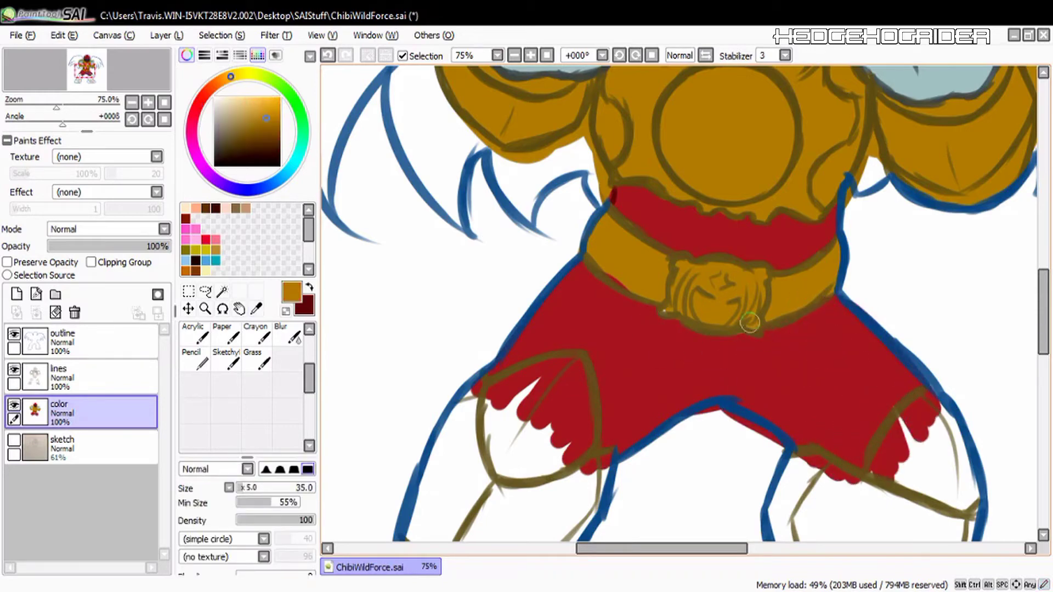
drag(1043, 351, 1043, 388)
drag(536, 240, 373, 499)
drag(661, 548, 639, 549)
mouse_move(456, 438)
mouse_down()
mouse_move(425, 483)
mouse_move(547, 364)
mouse_move(494, 362)
mouse_move(603, 521)
mouse_move(548, 449)
mouse_move(621, 297)
mouse_move(647, 181)
mouse_move(674, 312)
mouse_up()
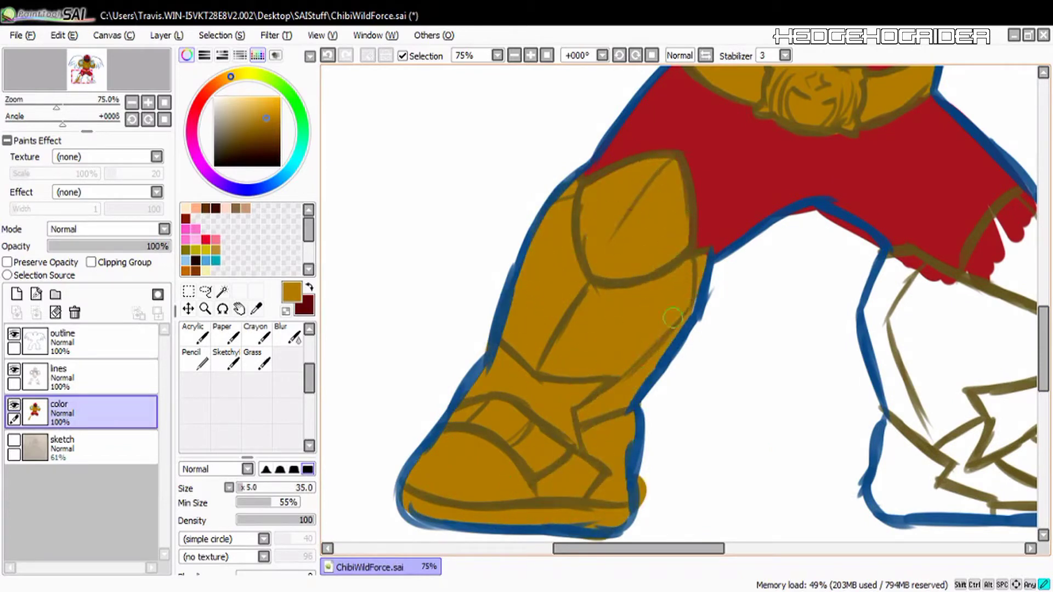
key(e)
drag(645, 476, 643, 506)
- Fill the right-side knee pad, shin and boot with golden brown, and erase the paint outside the leg outline
drag(645, 548, 727, 548)
key(b)
mouse_move(595, 301)
mouse_down()
mouse_move(612, 453)
mouse_move(525, 310)
mouse_move(631, 494)
mouse_move(669, 329)
mouse_move(713, 290)
mouse_move(680, 230)
mouse_move(779, 510)
mouse_move(734, 455)
mouse_move(783, 496)
mouse_up()
key(e)
drag(726, 398, 739, 349)
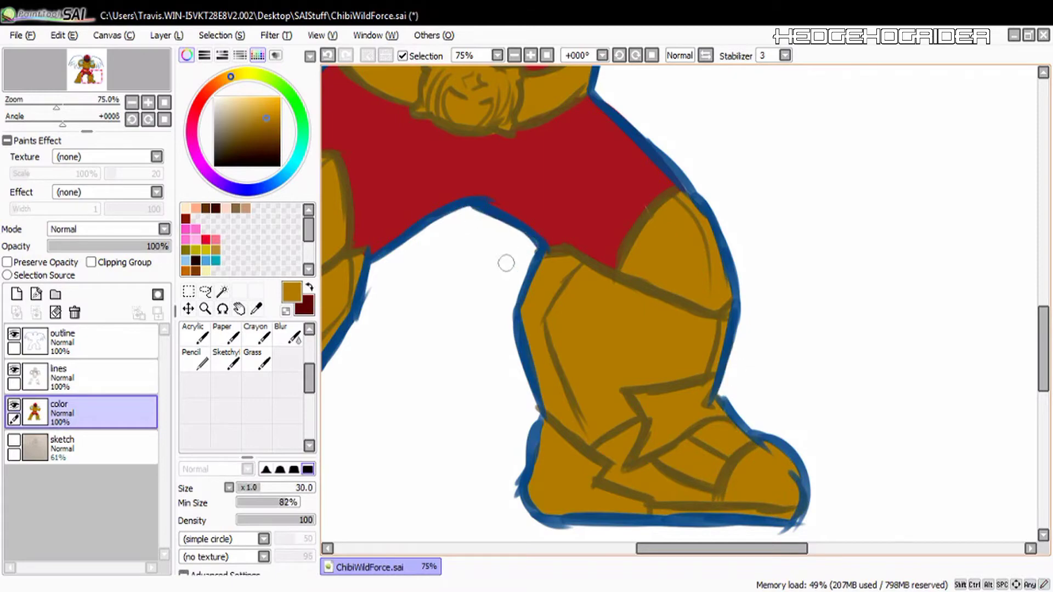
- Paint the helmet's two upper side panels in crimson pink, leaving the central stripe red
key(b)
drag(1043, 327, 1042, 222)
right_click(450, 123)
mouse_move(447, 121)
mouse_down()
mouse_move(436, 142)
mouse_move(484, 97)
mouse_up()
mouse_move(556, 134)
mouse_down()
mouse_move(565, 123)
mouse_move(540, 173)
mouse_move(587, 142)
mouse_up()
- Paint the areas around the eyes near-black, fill both eyes with yellow, and touch up the edges with red
right_click(455, 263)
drag(439, 174, 416, 150)
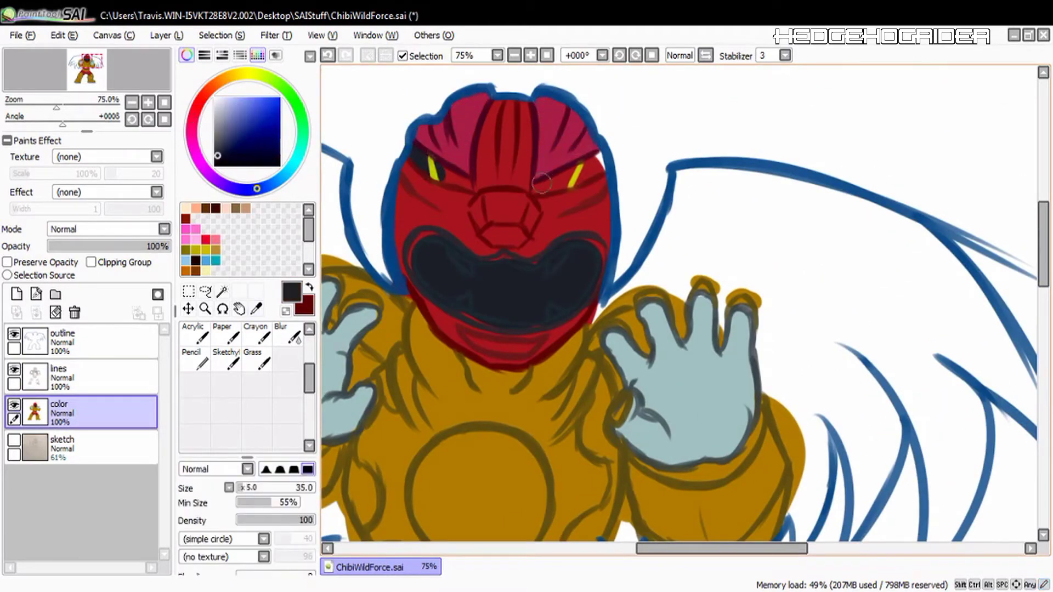
drag(567, 184, 597, 162)
alt+click(436, 170)
drag(436, 167, 453, 178)
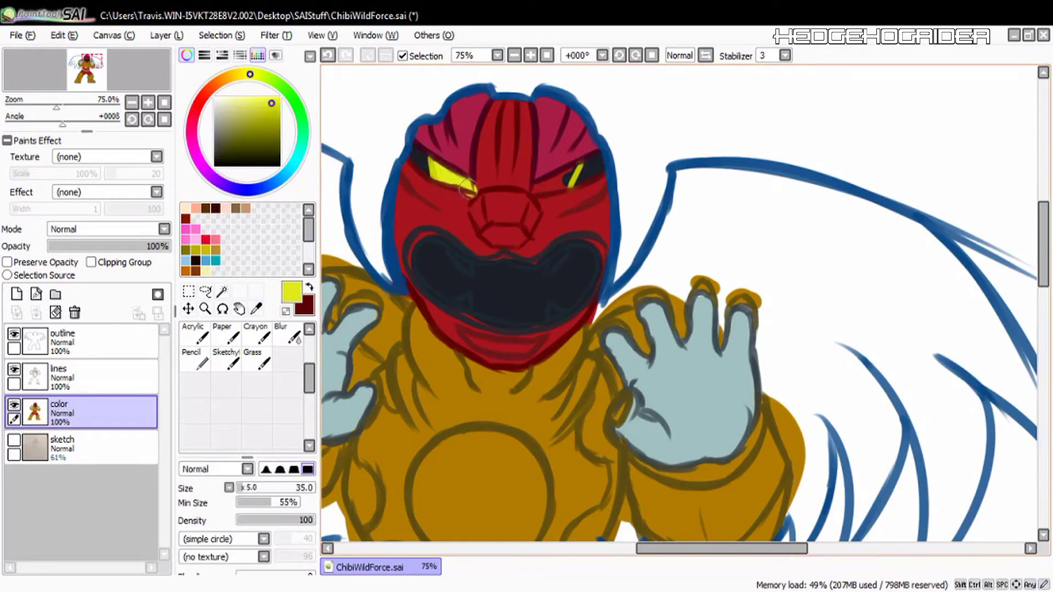
drag(547, 186, 569, 181)
alt+click(461, 206)
drag(472, 195, 464, 193)
- Paint the mouth rim, fangs and chin opening in pale grey-blue with a size 10 brush, tidying with sampled colours
alt+click(669, 379)
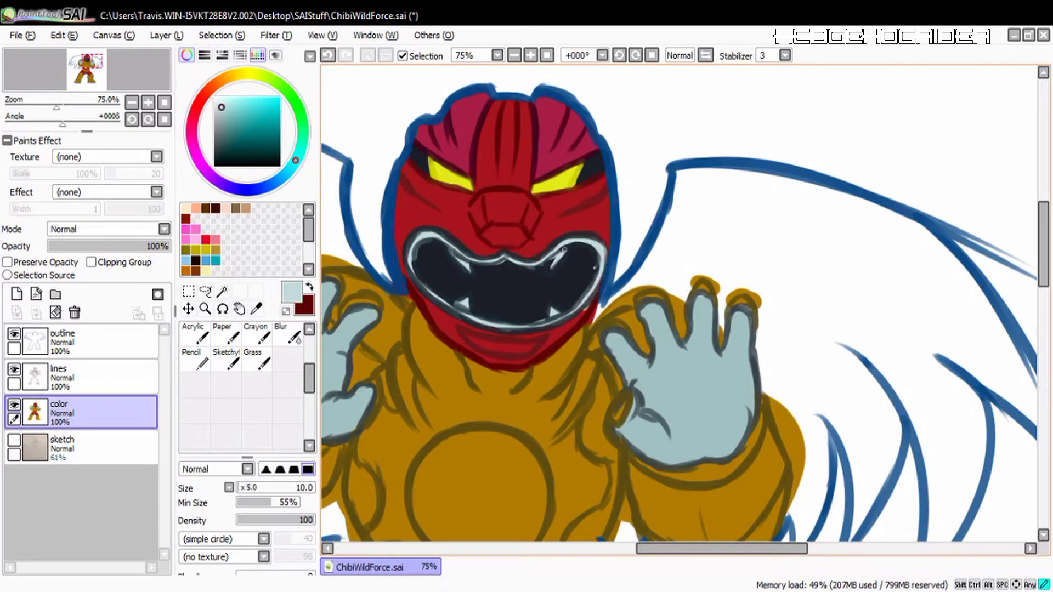
alt+click(523, 274)
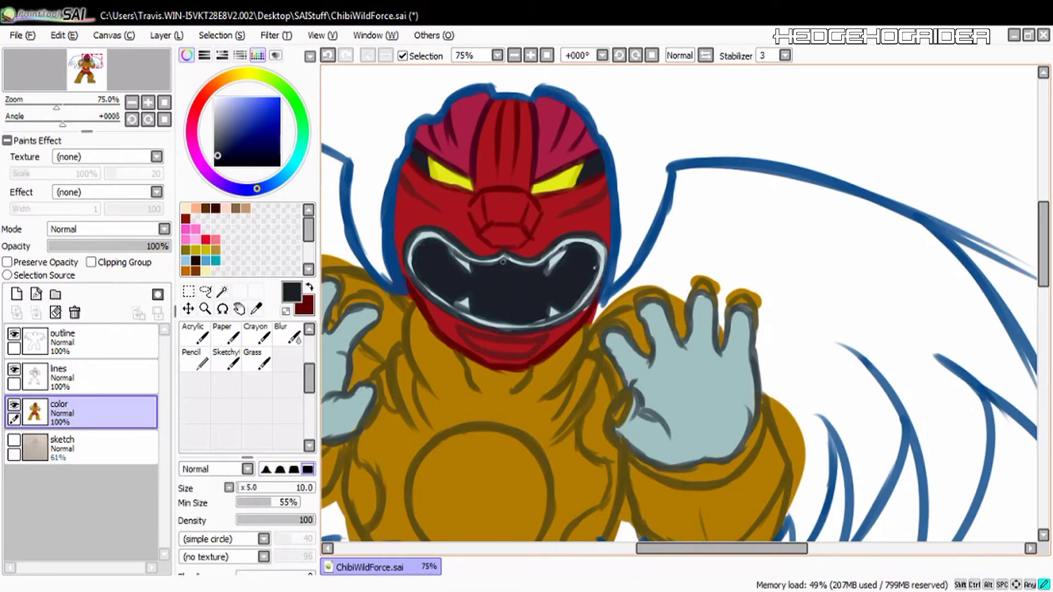
alt+click(535, 333)
alt+click(521, 318)
alt+click(502, 326)
drag(516, 347, 482, 339)
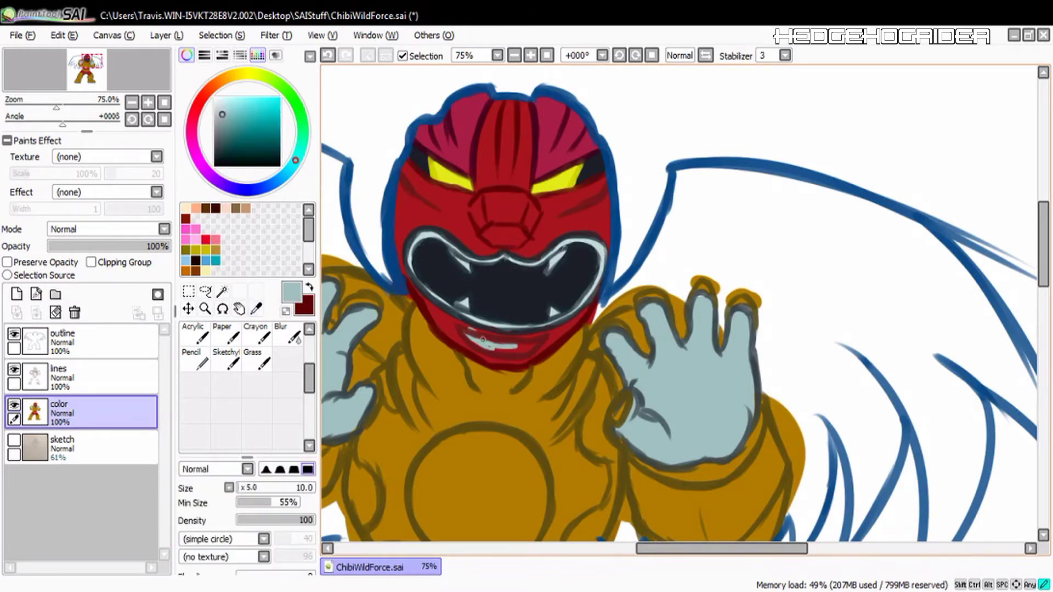
alt+click(457, 335)
alt+click(483, 341)
- Enlarge the brush to 40, touch up beside the helmet, and start filling the right-side wing with very pale grey-blue
key(bracketright)
key(bracketright)
key(bracketright)
key(bracketright)
key(bracketright)
key(bracketright)
key(bracketright)
key(bracketright)
mouse_move(617, 302)
mouse_down()
mouse_move(608, 310)
mouse_move(643, 287)
mouse_move(607, 312)
mouse_up()
alt+click(631, 321)
alt+click(607, 314)
mouse_move(675, 181)
mouse_down()
mouse_move(822, 225)
mouse_move(724, 200)
mouse_move(658, 281)
mouse_move(717, 267)
mouse_move(724, 289)
mouse_move(849, 285)
mouse_move(888, 345)
mouse_up()
alt+click(600, 263)
mouse_move(767, 242)
mouse_down()
mouse_move(837, 305)
mouse_move(707, 188)
mouse_move(606, 310)
mouse_up()
alt+click(610, 316)
alt+click(641, 280)
mouse_move(666, 285)
mouse_down()
mouse_move(655, 273)
mouse_move(709, 264)
mouse_move(922, 257)
mouse_up()
- Fill the right-side wing's outer area and lower feathers with very pale grey-blue
drag(721, 548, 756, 548)
mouse_move(594, 286)
mouse_down()
mouse_move(599, 273)
mouse_move(655, 438)
mouse_up()
mouse_move(642, 425)
mouse_down()
mouse_move(658, 455)
mouse_move(682, 341)
mouse_move(794, 284)
mouse_move(802, 419)
mouse_move(770, 408)
mouse_up()
drag(1043, 247, 1043, 267)
mouse_move(883, 296)
mouse_down()
mouse_move(795, 272)
mouse_move(784, 466)
mouse_move(793, 397)
mouse_move(730, 384)
mouse_move(675, 326)
mouse_move(657, 387)
mouse_up()
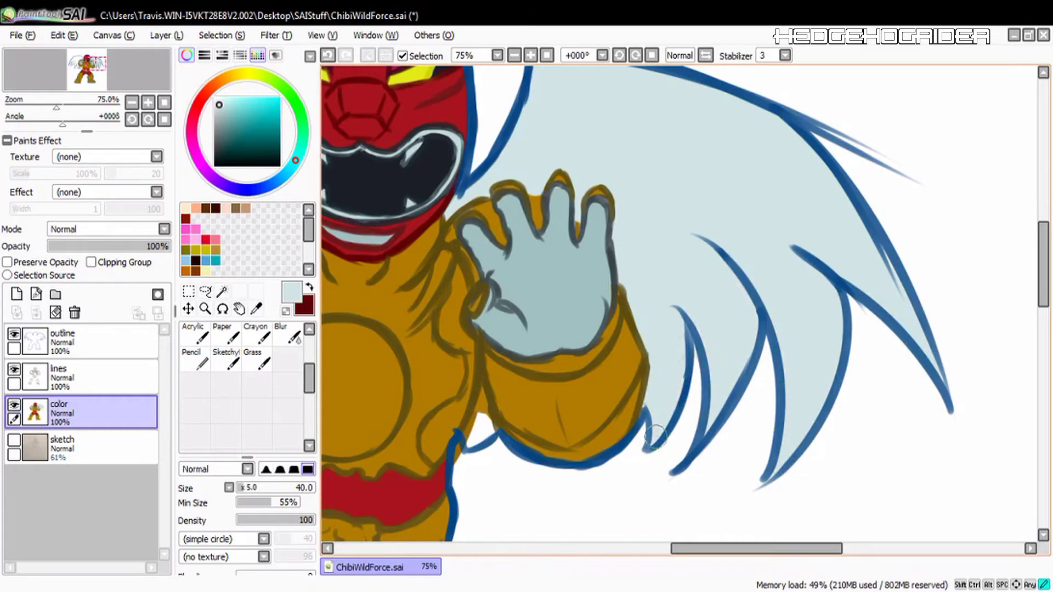
- Fill the whole left-side wing, from its lower feathers to its upper edge, with very pale grey-blue
drag(756, 549, 642, 548)
mouse_move(439, 203)
mouse_down()
mouse_move(406, 110)
mouse_move(406, 329)
mouse_move(451, 295)
mouse_move(510, 428)
mouse_move(534, 406)
mouse_move(592, 439)
mouse_move(644, 407)
mouse_up()
drag(653, 380, 679, 451)
drag(669, 548, 621, 549)
mouse_move(590, 230)
mouse_down()
mouse_move(476, 332)
mouse_move(576, 197)
mouse_move(453, 228)
mouse_move(677, 270)
mouse_move(729, 247)
mouse_up()
scroll(844, 294, up, 4)
mouse_move(483, 329)
mouse_down()
mouse_move(545, 277)
mouse_move(818, 214)
mouse_move(710, 349)
mouse_up()
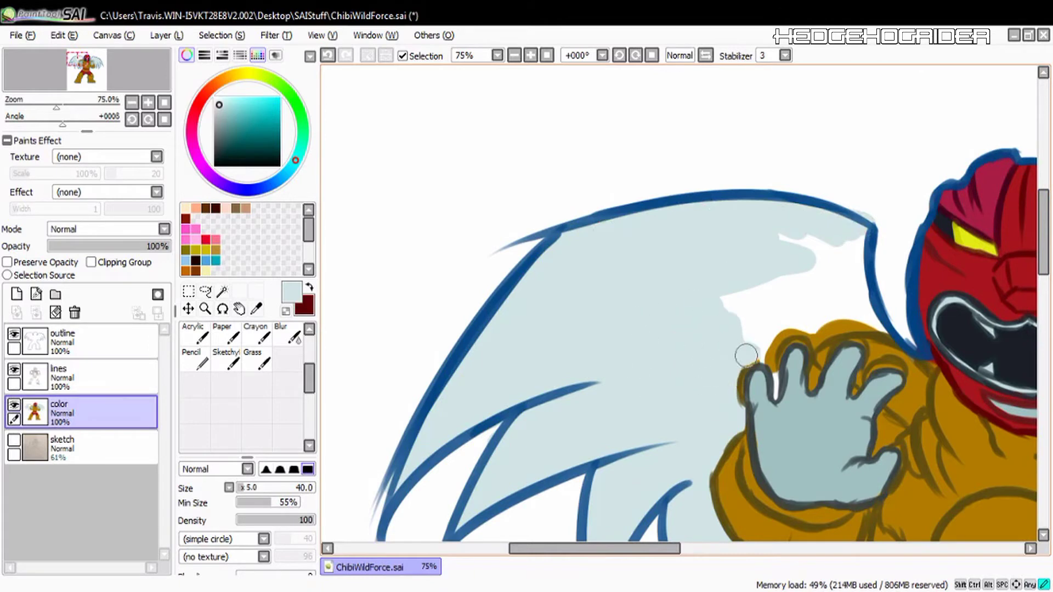
mouse_move(732, 299)
mouse_down()
mouse_move(777, 335)
mouse_move(844, 329)
mouse_move(820, 315)
mouse_move(878, 219)
mouse_up()
key(e)
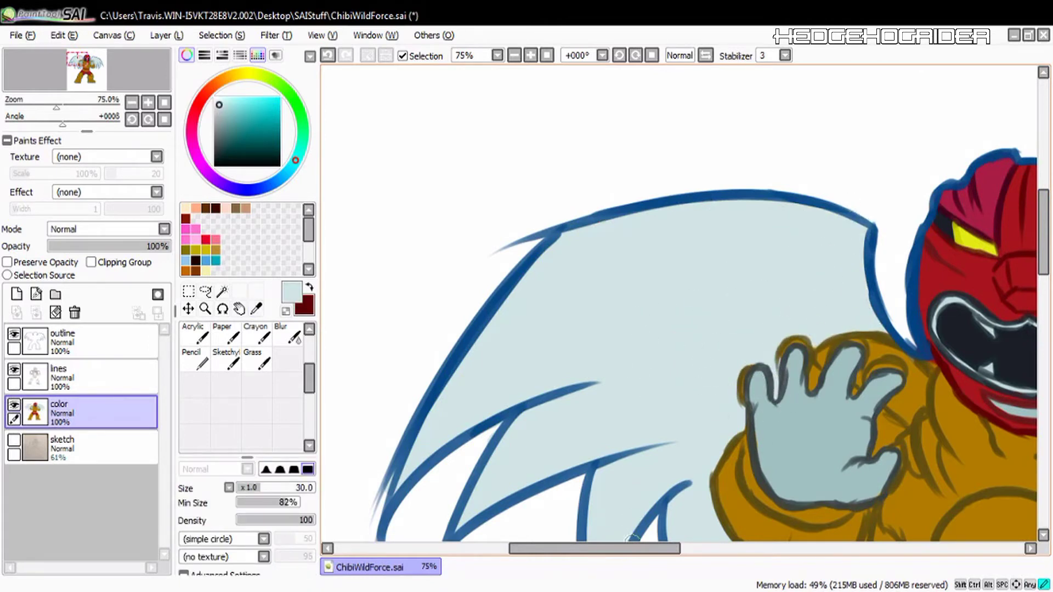
- Fill the round chest emblem with red, clean its lower edge with golden brown, and save the drawing
drag(631, 548, 708, 549)
alt+click(690, 277)
drag(1043, 233, 1043, 271)
mouse_move(684, 355)
mouse_down()
mouse_move(647, 370)
mouse_move(661, 409)
mouse_move(719, 307)
mouse_up()
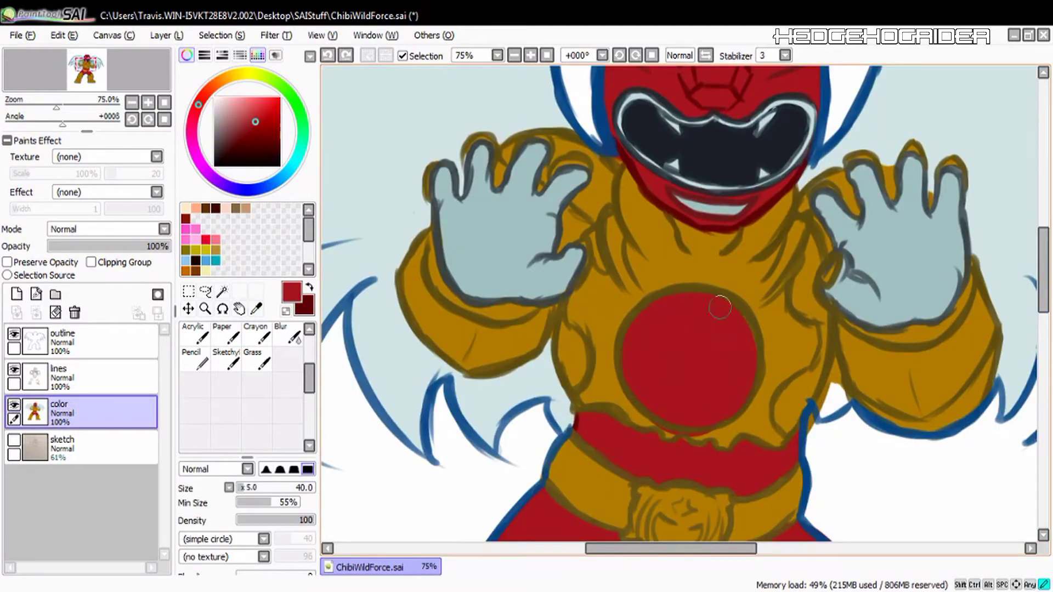
alt+click(648, 431)
drag(653, 426, 677, 436)
alt+click(701, 406)
alt+click(701, 406)
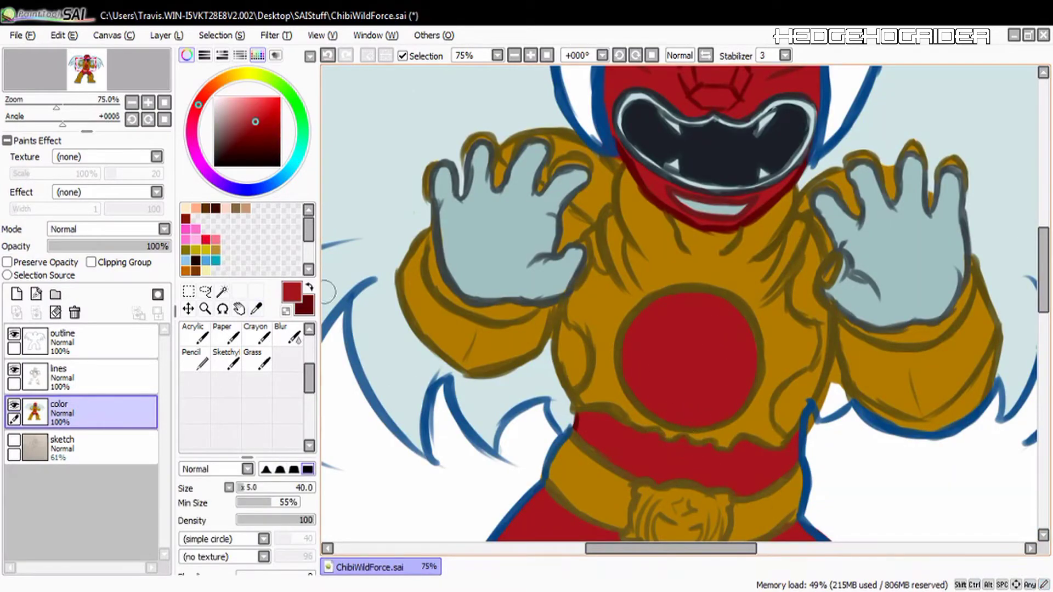
key(ctrl+s)
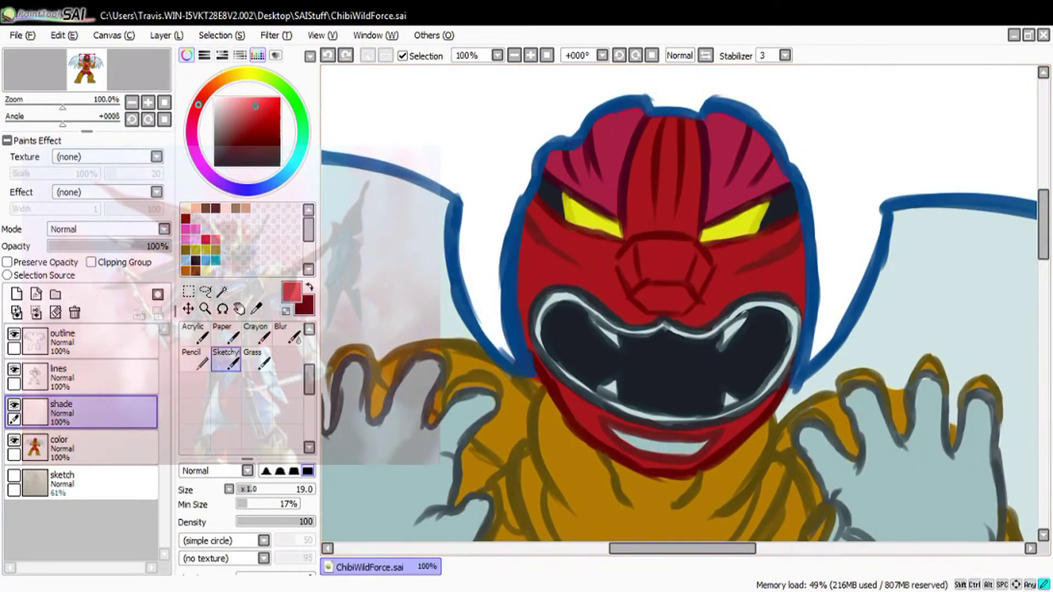
- Choose a lighter red and paint highlights on the helmet's cheeks, nose and central forehead stripe on the shade layer
click(256, 102)
mouse_move(548, 254)
mouse_down()
mouse_move(528, 334)
mouse_move(539, 253)
mouse_up()
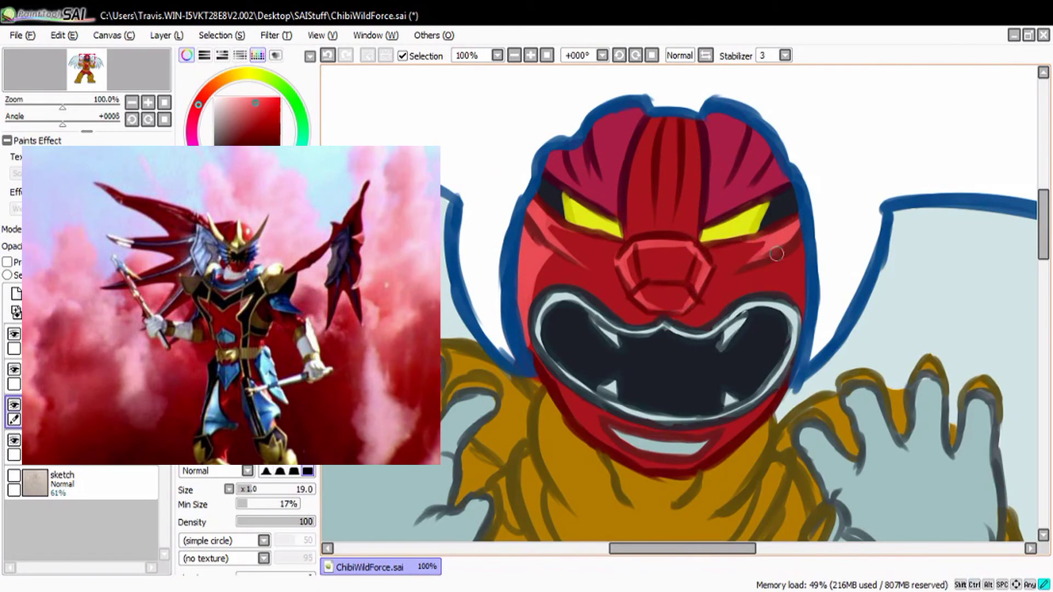
drag(776, 247, 788, 237)
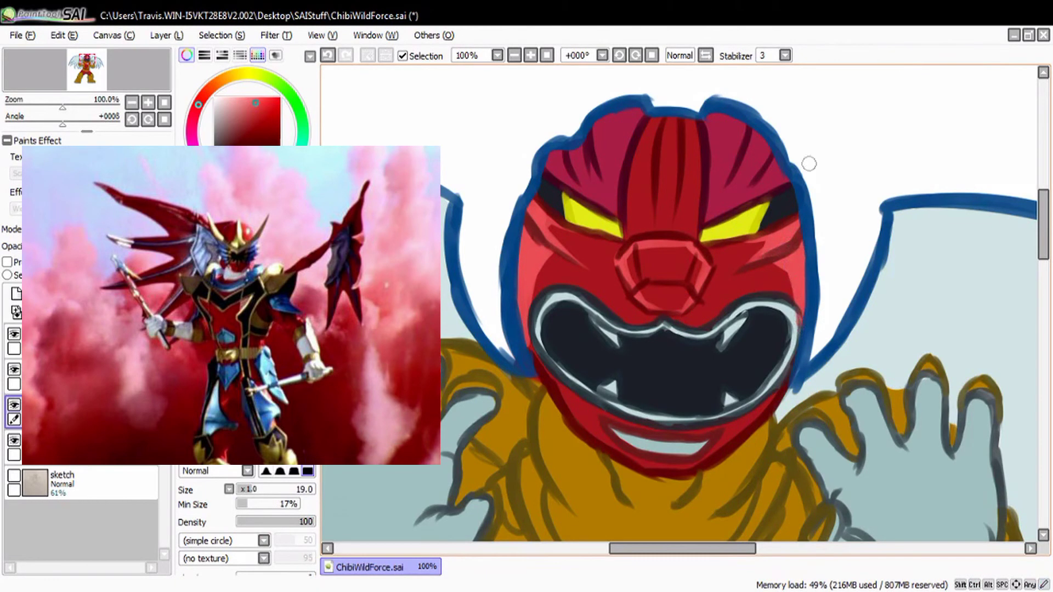
drag(689, 165, 662, 136)
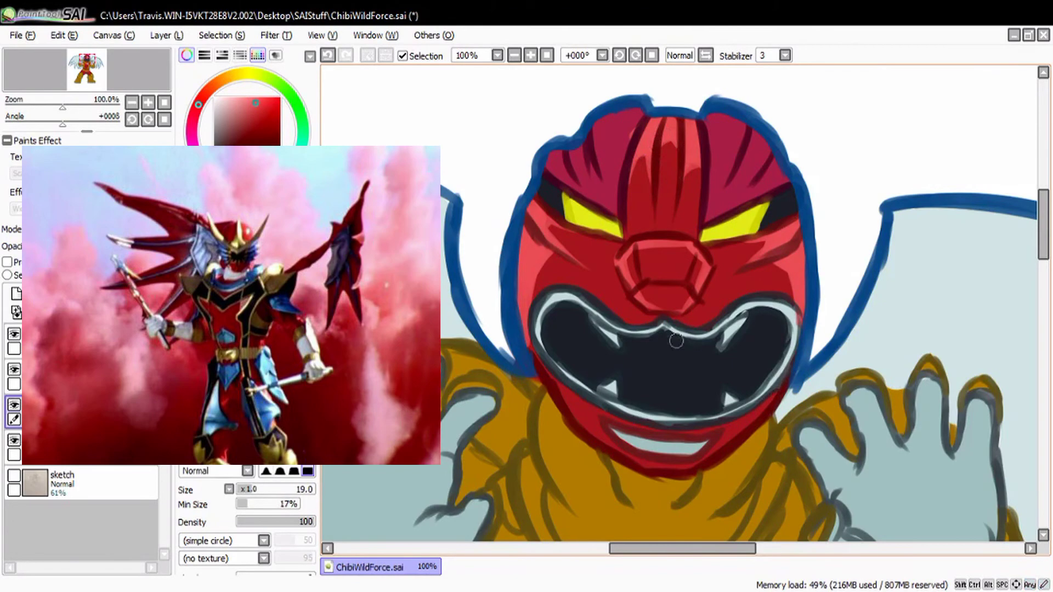
- Sample the armour's golden brown, choose a lighter gold, and paint highlights on the shoulders and behind the gloved fingers
alt+click(513, 406)
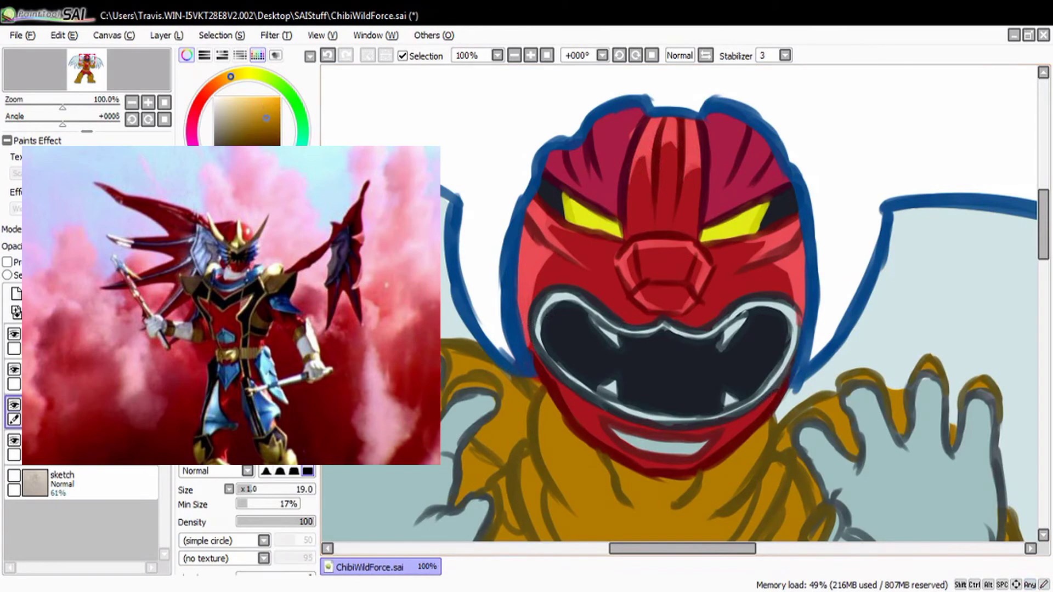
click(265, 104)
drag(453, 356, 523, 409)
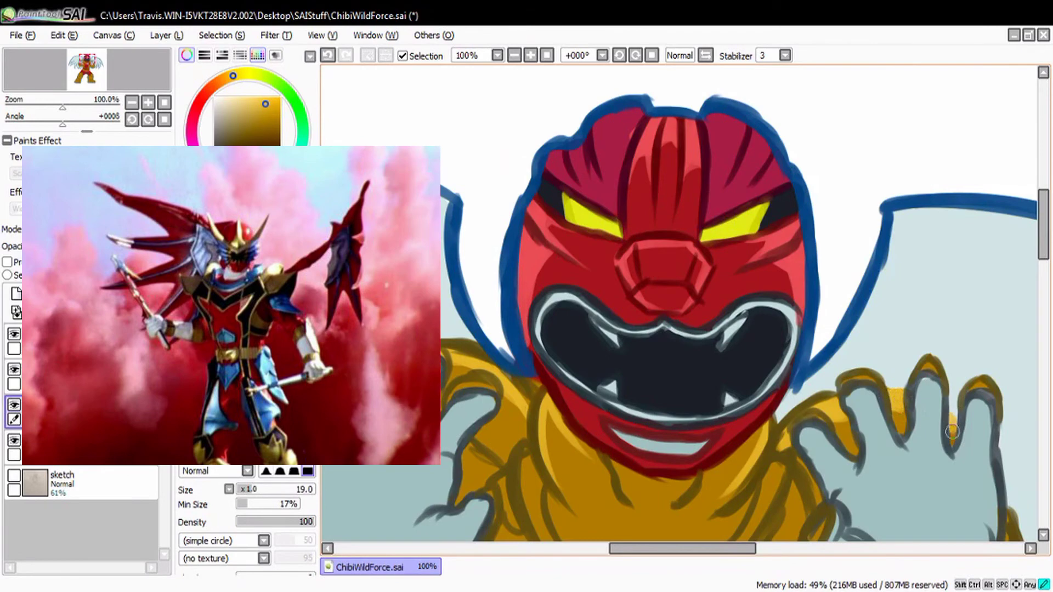
- Paint light gold highlights on the chest armour all around the round red emblem
drag(1042, 230, 1043, 293)
drag(793, 286, 757, 335)
drag(650, 343, 705, 338)
drag(735, 216, 692, 334)
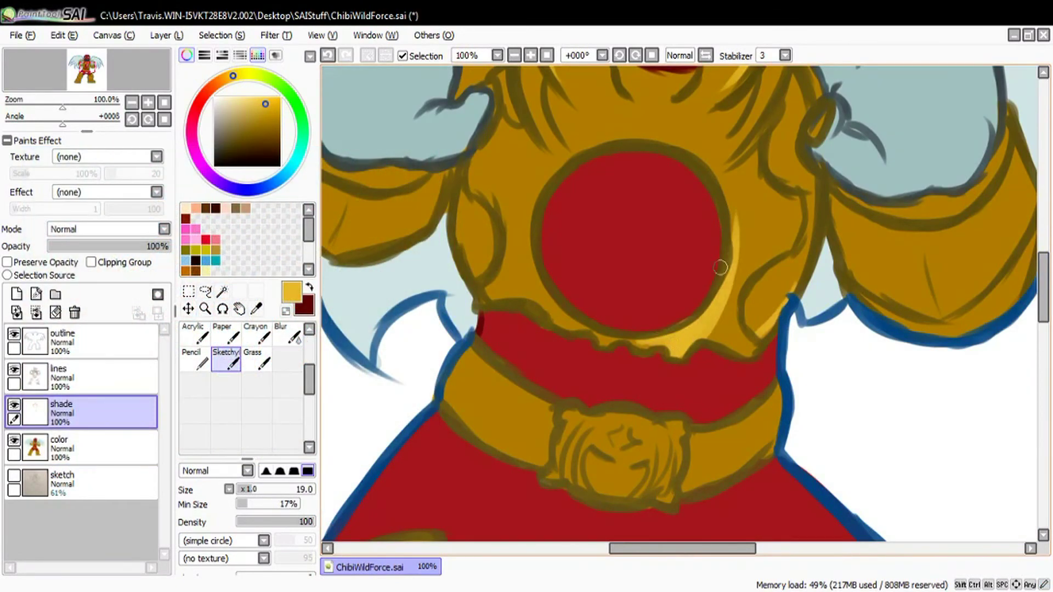
mouse_move(720, 267)
mouse_down()
mouse_move(732, 321)
mouse_move(724, 203)
mouse_move(786, 247)
mouse_up()
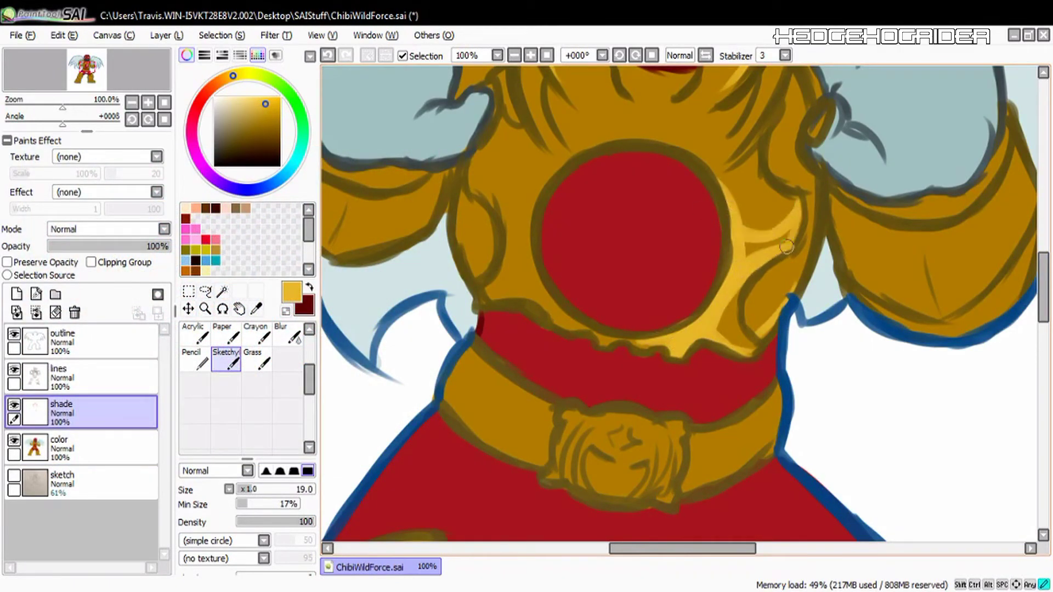
mouse_move(470, 168)
mouse_down()
mouse_move(565, 158)
mouse_move(520, 199)
mouse_move(507, 285)
mouse_move(559, 318)
mouse_move(655, 345)
mouse_up()
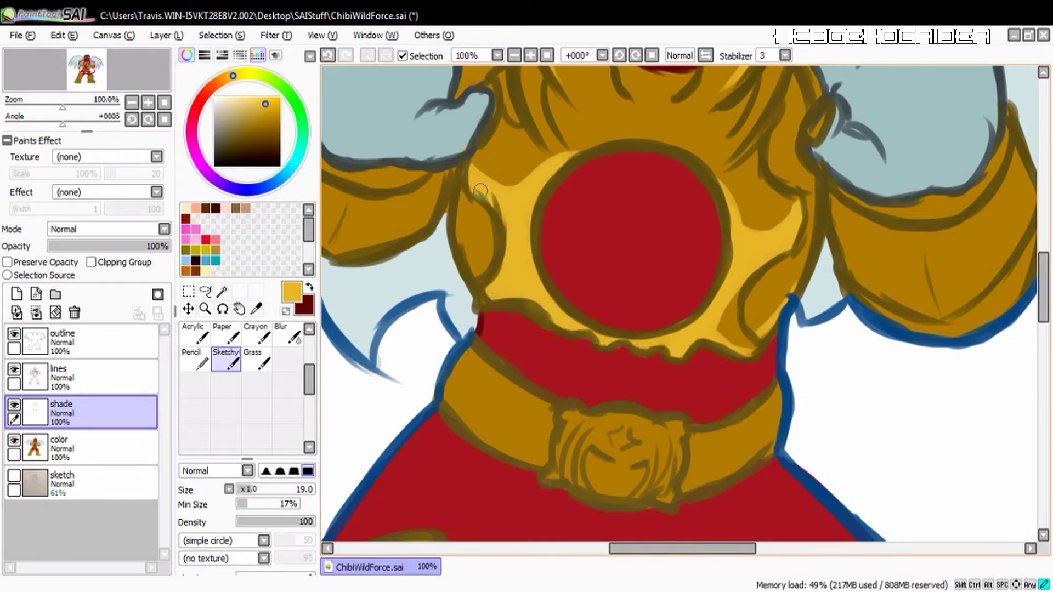
mouse_move(543, 167)
mouse_down()
mouse_move(626, 141)
mouse_move(725, 240)
mouse_move(732, 203)
mouse_up()
- Highlight the inner and lower edges of the right-side forearm guard with light gold
drag(837, 200, 854, 277)
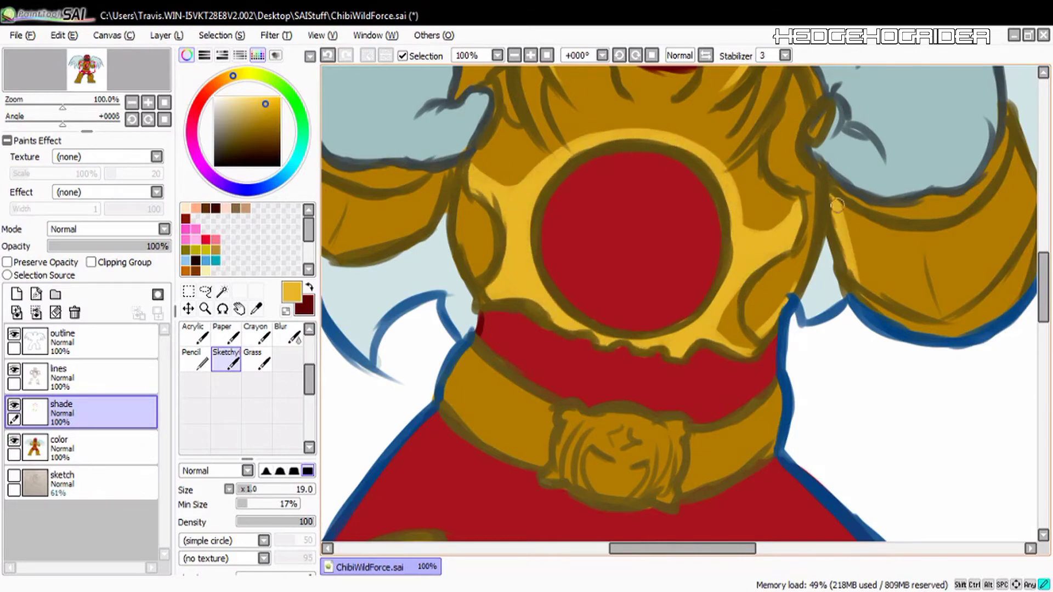
drag(682, 549, 723, 549)
mouse_move(729, 328)
mouse_down()
mouse_move(652, 297)
mouse_move(790, 307)
mouse_up()
- Paint light gold glints on both sides of the belt and along the buckle's edges
drag(669, 548, 634, 549)
drag(734, 404, 729, 433)
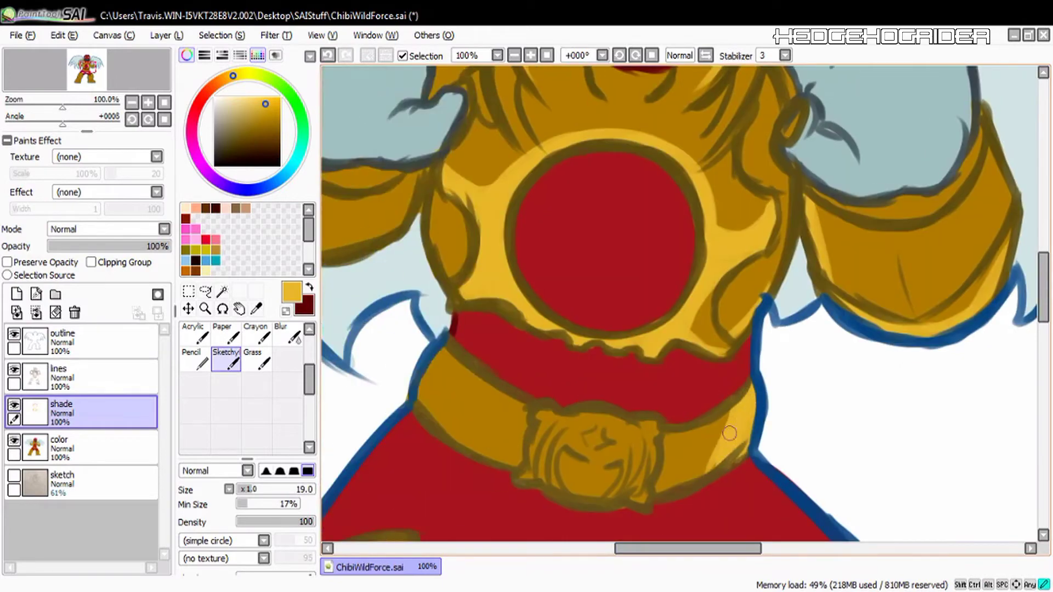
drag(654, 425, 644, 429)
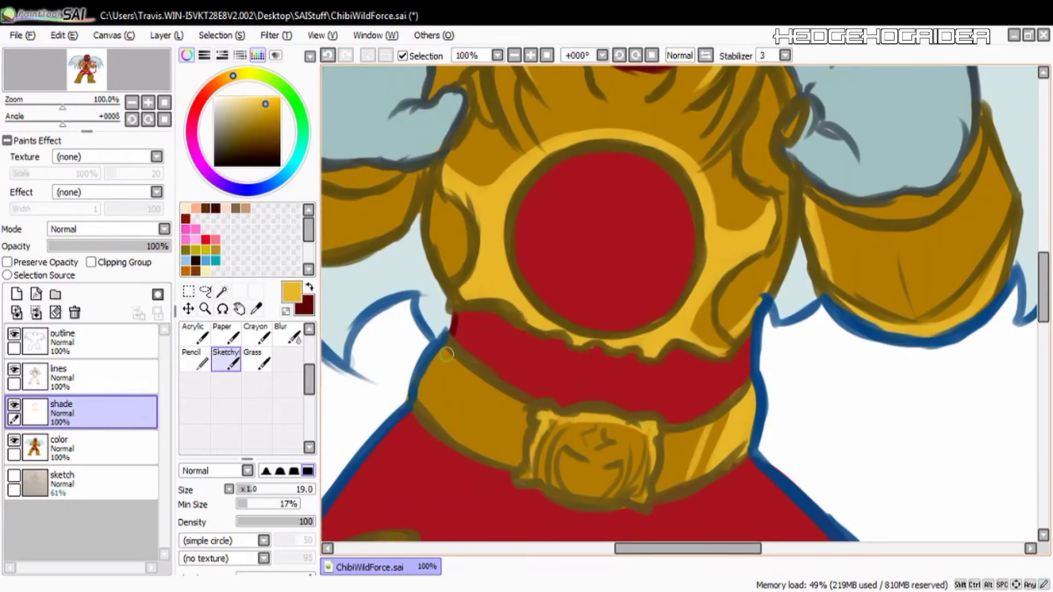
drag(447, 354, 428, 417)
drag(470, 378, 465, 441)
- Add light gold highlights to the left-side forearm guard and shoulder
drag(628, 549, 600, 548)
mouse_move(540, 177)
mouse_down()
mouse_move(506, 230)
mouse_move(455, 187)
mouse_move(436, 247)
mouse_up()
drag(820, 154, 866, 97)
scroll(865, 110, up, 3)
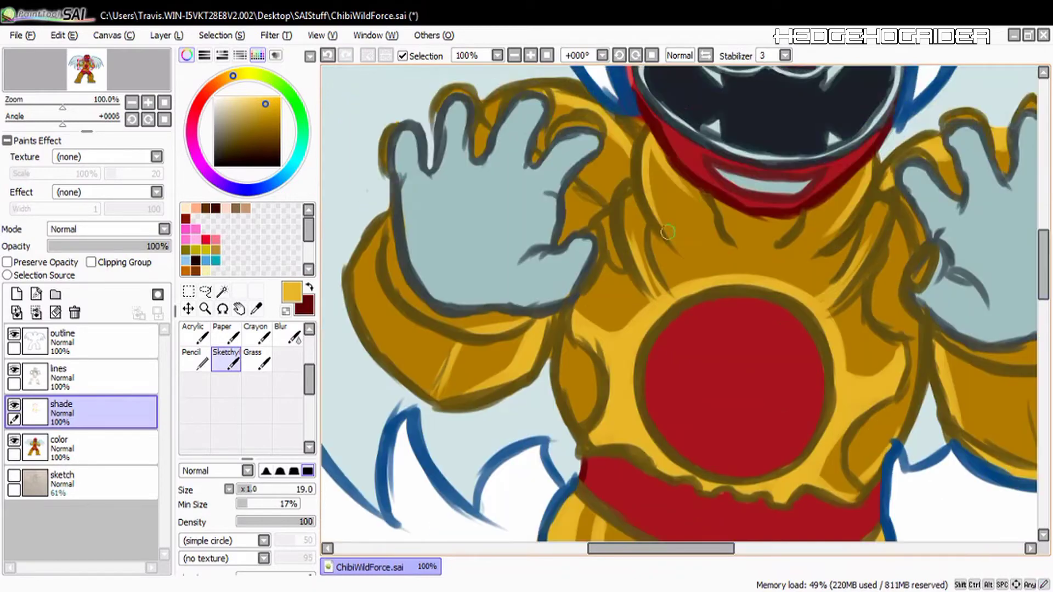
- Paint light gold streaks between the fabric folds of the collar on both sides of the neck
drag(668, 232, 658, 181)
drag(845, 214, 797, 258)
drag(852, 238, 817, 290)
drag(877, 216, 831, 323)
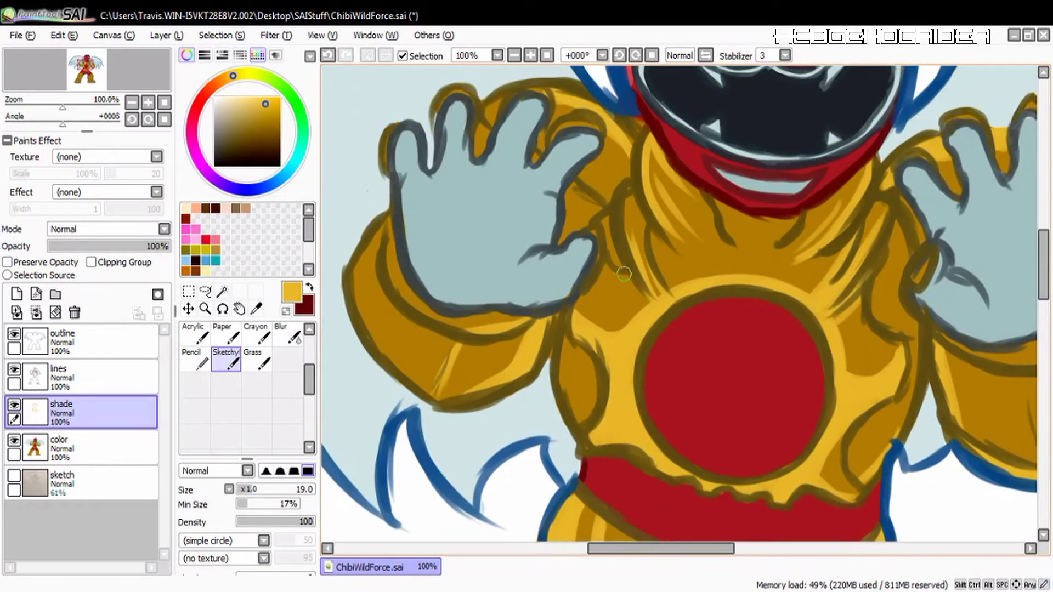
drag(460, 342, 334, 68)
- Paint a light gold highlight on the outer part of the right-side knee guard
drag(843, 471, 870, 223)
mouse_move(928, 345)
mouse_down()
mouse_move(871, 225)
mouse_move(960, 326)
mouse_up()
drag(897, 236, 932, 351)
drag(877, 239, 908, 333)
drag(1043, 345, 1043, 364)
- Highlight the right-side shin guard's outer edge, the jagged ankle plate and the boot's instep with light gold
mouse_move(880, 233)
mouse_down()
mouse_move(911, 272)
mouse_move(895, 336)
mouse_up()
mouse_move(845, 356)
mouse_down()
mouse_move(914, 379)
mouse_move(850, 437)
mouse_up()
drag(902, 425, 959, 455)
drag(856, 431, 981, 411)
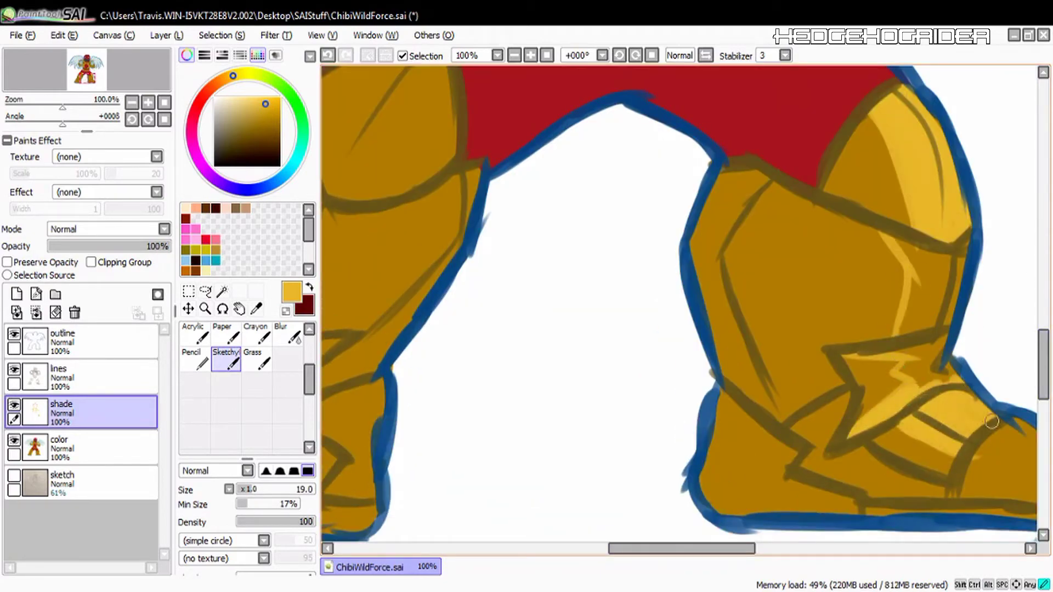
mouse_move(949, 345)
mouse_down()
mouse_move(909, 367)
mouse_move(885, 406)
mouse_move(924, 363)
mouse_move(845, 368)
mouse_up()
drag(931, 331, 894, 251)
drag(932, 329, 948, 273)
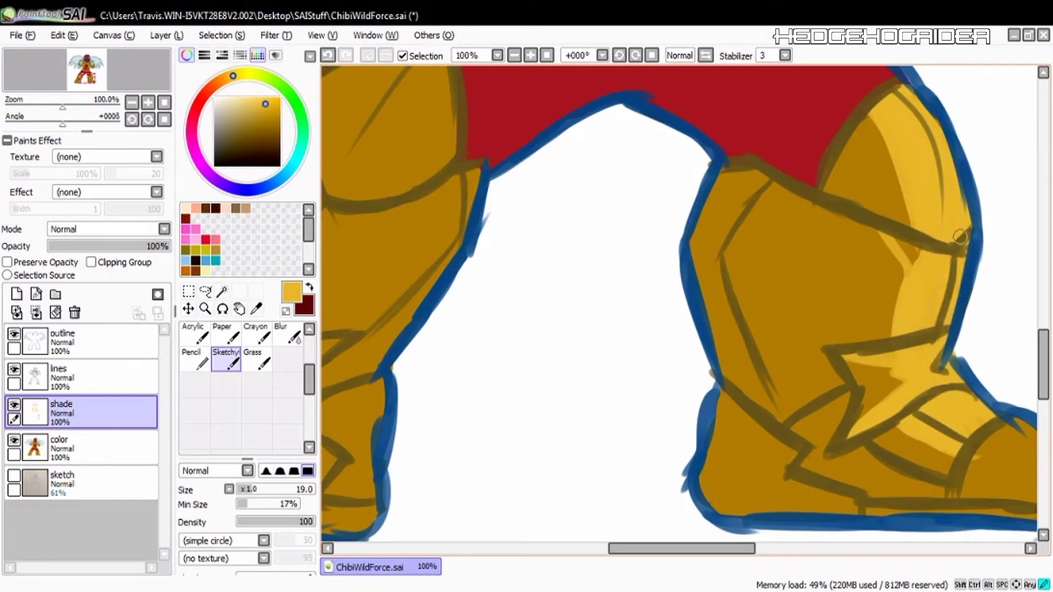
- Highlight the right-side shin guard's inner edge and the boot's heel with light gold
drag(848, 219, 897, 258)
mouse_move(720, 181)
mouse_down()
mouse_move(712, 241)
mouse_move(753, 378)
mouse_up()
drag(740, 332, 774, 406)
mouse_move(727, 423)
mouse_down()
mouse_move(739, 401)
mouse_move(701, 300)
mouse_move(709, 217)
mouse_move(735, 230)
mouse_up()
drag(767, 176, 713, 263)
drag(710, 475, 740, 511)
- Paint light gold highlights on the left-side boot's inner shin, ankle plate and heel
drag(718, 549, 668, 549)
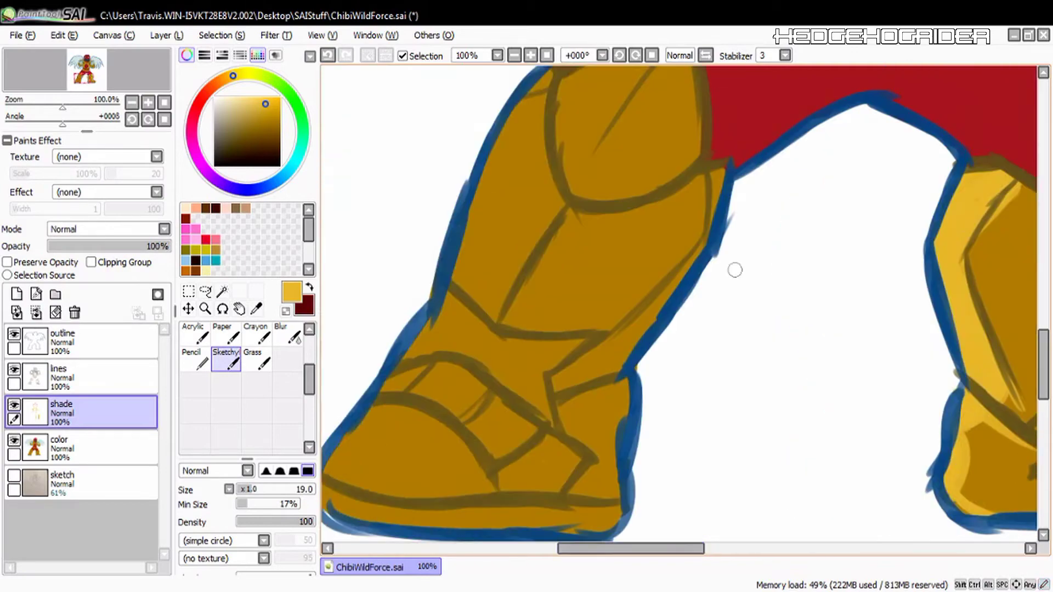
drag(705, 180, 665, 224)
drag(702, 180, 565, 307)
drag(623, 242, 543, 329)
mouse_move(524, 343)
mouse_down()
mouse_move(545, 440)
mouse_move(598, 527)
mouse_up()
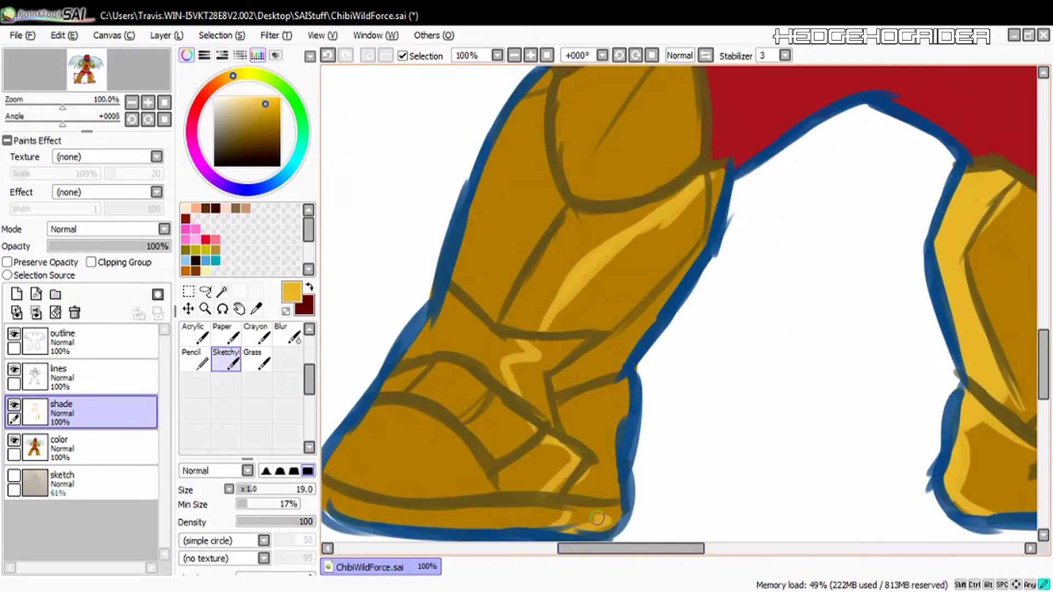
drag(565, 477, 620, 524)
mouse_move(619, 351)
mouse_down()
mouse_move(581, 493)
mouse_move(533, 422)
mouse_move(543, 362)
mouse_move(533, 339)
mouse_move(541, 365)
mouse_move(693, 256)
mouse_up()
mouse_move(708, 212)
mouse_down()
mouse_move(639, 252)
mouse_move(723, 171)
mouse_up()
- Highlight the left-side boot's toe cap, sole and instep straps with light gold
drag(413, 411, 345, 478)
drag(631, 548, 612, 548)
mouse_move(430, 509)
mouse_down()
mouse_move(414, 488)
mouse_move(428, 447)
mouse_move(420, 463)
mouse_up()
key(ctrl+z)
mouse_move(508, 389)
mouse_down()
mouse_move(536, 368)
mouse_move(543, 304)
mouse_move(454, 422)
mouse_up()
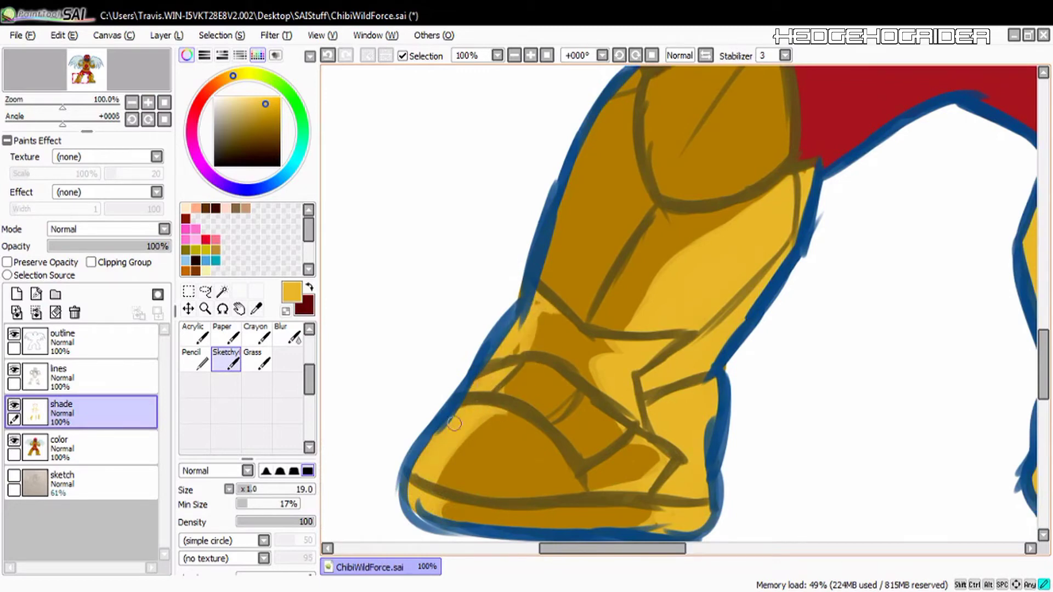
- Highlight the left-side shin guard's outer edge and the outer half of its knee guard with light gold
scroll(544, 300, up, 3)
drag(636, 175, 576, 312)
drag(603, 219, 549, 373)
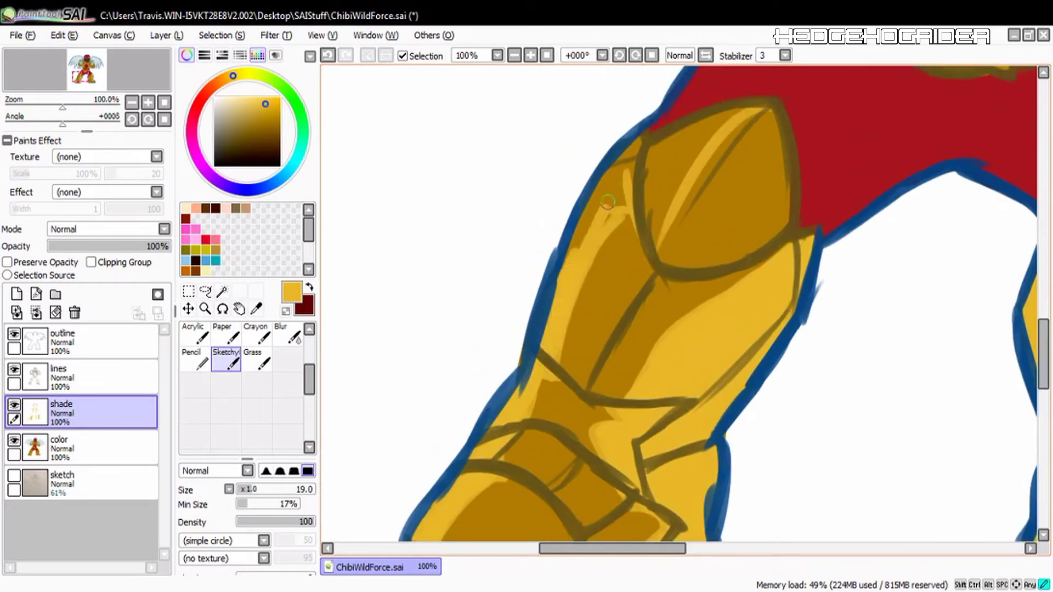
drag(570, 252, 629, 190)
mouse_move(644, 156)
mouse_down()
mouse_move(663, 241)
mouse_move(757, 110)
mouse_up()
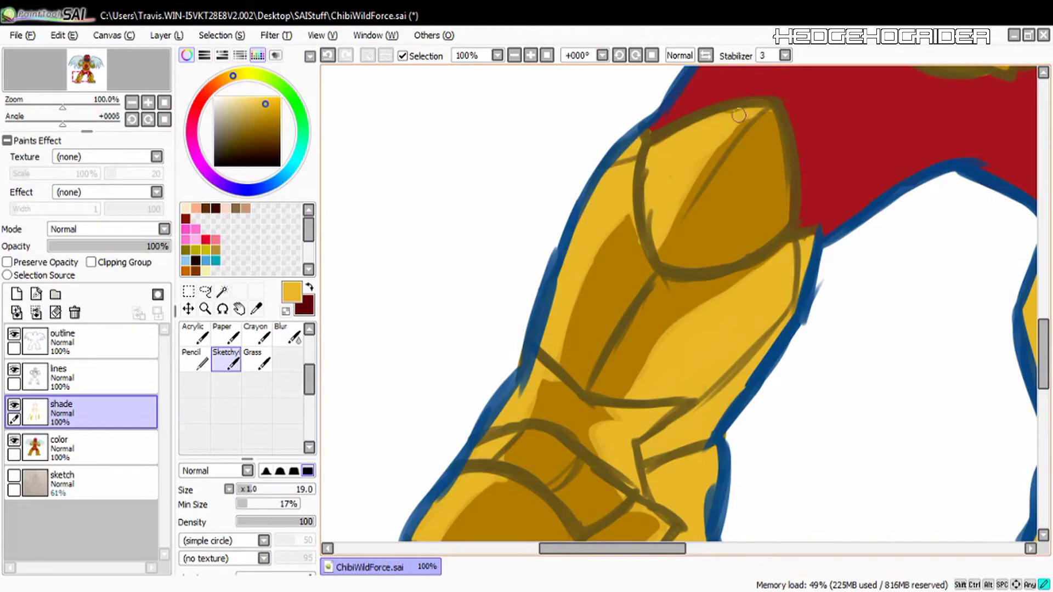
drag(675, 225, 768, 107)
mouse_move(779, 159)
mouse_down()
mouse_move(766, 110)
mouse_move(783, 187)
mouse_up()
drag(645, 262, 631, 215)
- Choose a lighter red and paint highlights along the left-side thigh above the knee guard
drag(1044, 354, 1044, 335)
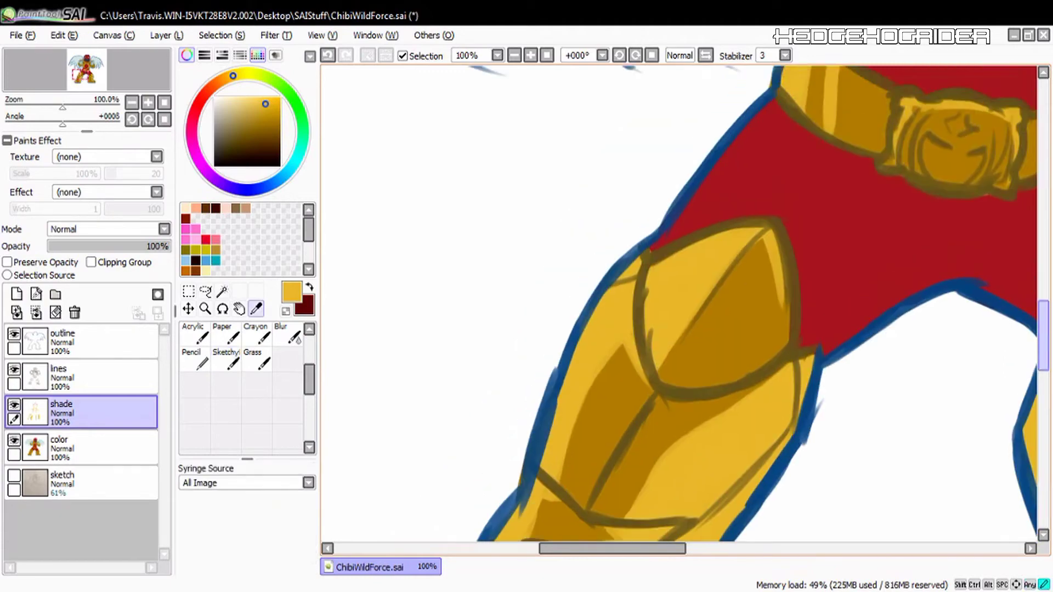
alt+click(779, 181)
click(258, 109)
drag(796, 133, 728, 185)
key(ctrl+z)
drag(1044, 334, 1044, 328)
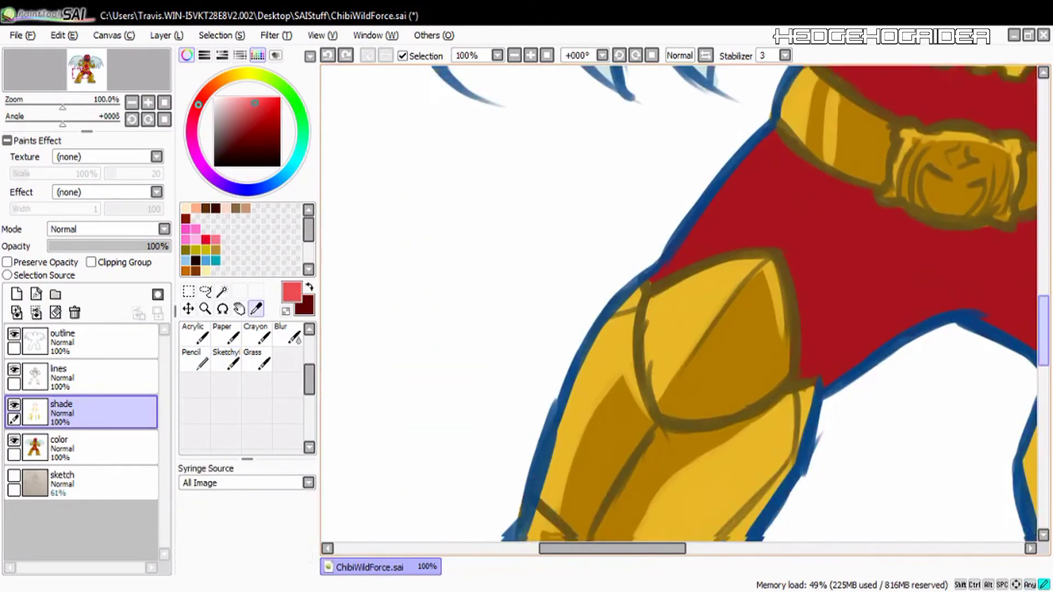
scroll(680, 301, up, 1)
mouse_move(658, 318)
mouse_down()
mouse_move(778, 190)
mouse_move(664, 307)
mouse_move(791, 201)
mouse_up()
drag(751, 291, 788, 267)
- Add light red highlights to the inner legs, the right-side thigh and the red waist above the belt
drag(613, 548, 647, 548)
mouse_move(636, 420)
mouse_down()
mouse_move(689, 379)
mouse_move(861, 383)
mouse_move(889, 411)
mouse_up()
drag(647, 548, 682, 548)
drag(760, 379, 732, 414)
mouse_move(779, 222)
mouse_down()
mouse_move(874, 354)
mouse_move(813, 267)
mouse_up()
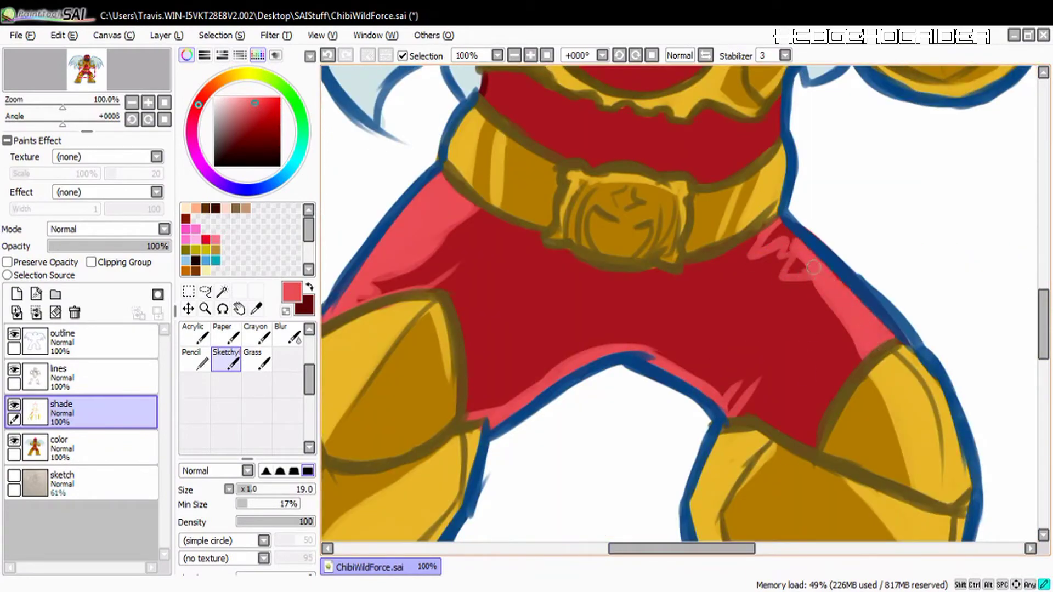
scroll(779, 277, up, 2)
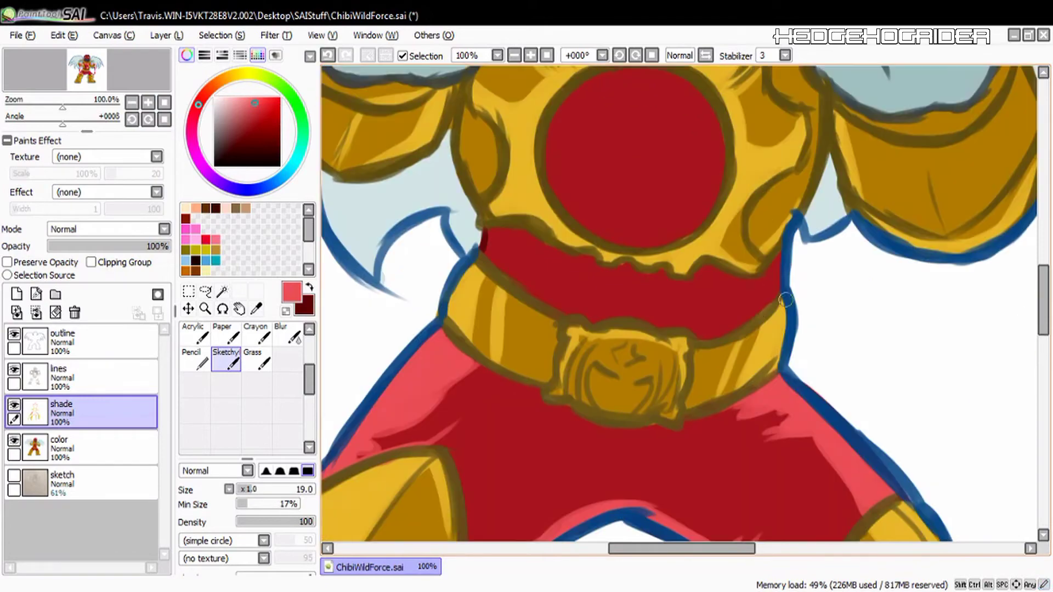
drag(776, 274, 754, 314)
- Paint pink highlights on the crimson panels on both sides of the helmet's forehead stripe
scroll(539, 228, up, 6)
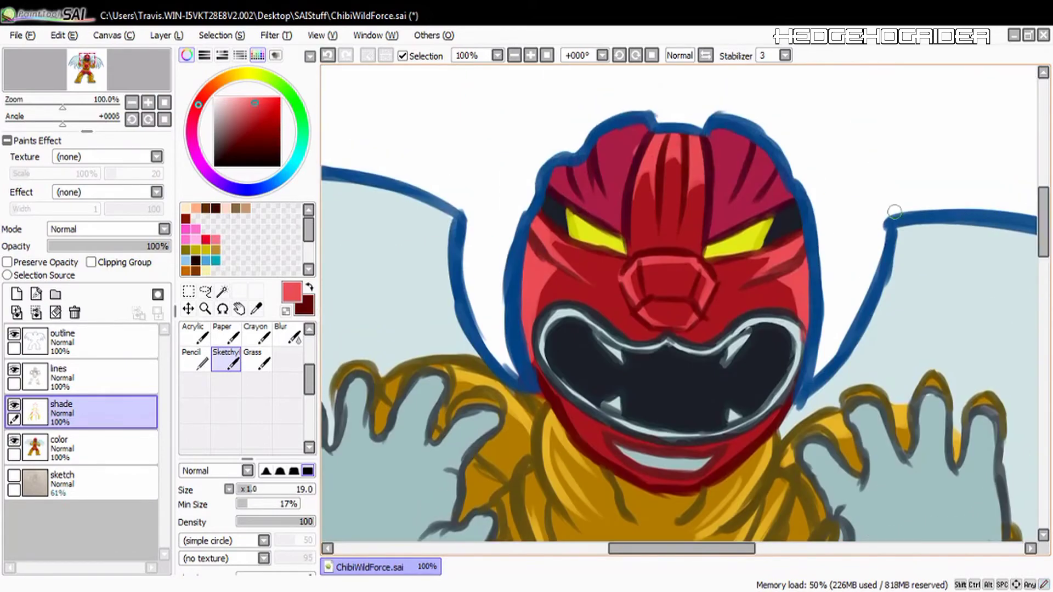
drag(599, 158, 623, 145)
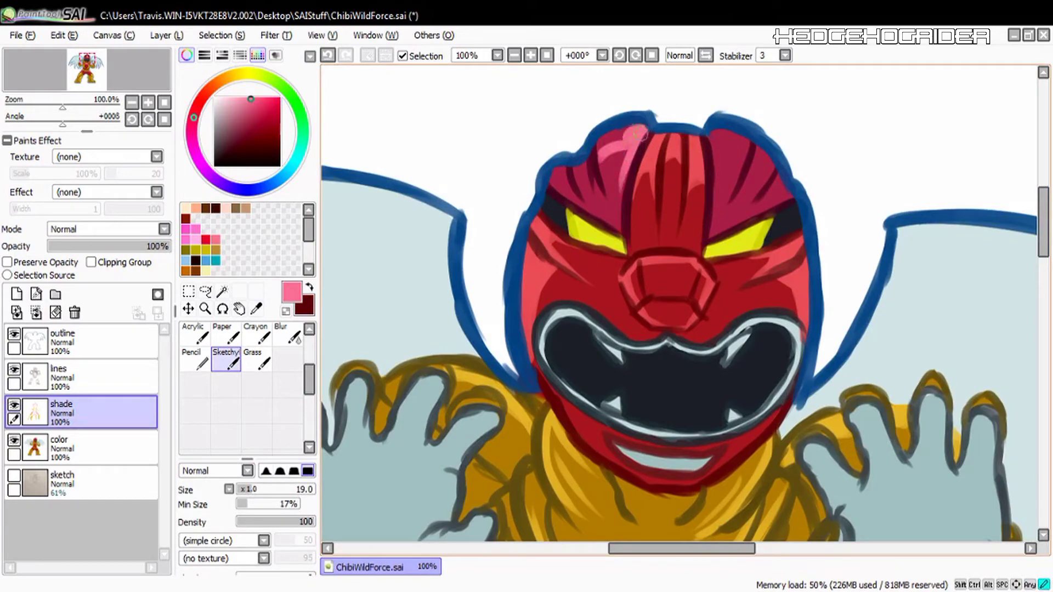
drag(561, 172, 579, 201)
mouse_move(714, 139)
mouse_down()
mouse_move(745, 135)
mouse_move(768, 173)
mouse_up()
key(e)
- Choose a near-white cyan and paint highlights along the right-side wing's inner and upper edges
drag(680, 548, 730, 548)
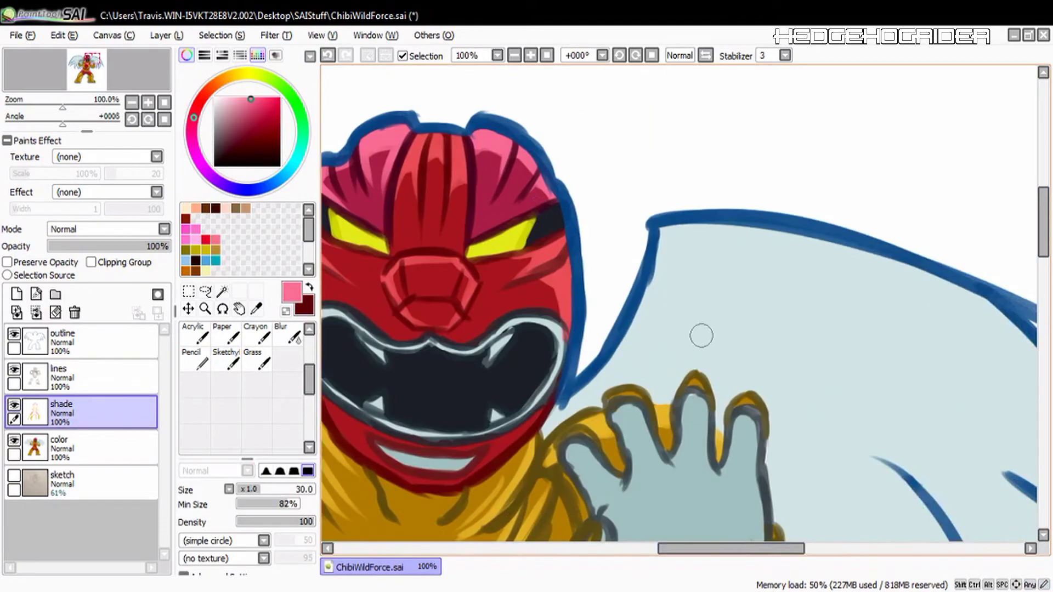
key(n)
right_click(701, 334)
drag(221, 104, 220, 98)
drag(548, 423, 645, 347)
drag(601, 398, 694, 296)
drag(689, 277, 1004, 460)
- Broaden the near-white highlight along the right-side wing's upper edge out to its tip
mouse_move(595, 385)
mouse_down()
mouse_move(680, 230)
mouse_move(543, 242)
mouse_move(557, 247)
mouse_up()
mouse_move(537, 282)
mouse_down()
mouse_move(880, 427)
mouse_move(545, 274)
mouse_move(660, 268)
mouse_move(801, 331)
mouse_move(916, 425)
mouse_up()
drag(1042, 245, 1043, 267)
mouse_move(762, 219)
mouse_down()
mouse_move(811, 247)
mouse_move(882, 329)
mouse_move(917, 310)
mouse_move(990, 436)
mouse_up()
drag(792, 549, 832, 548)
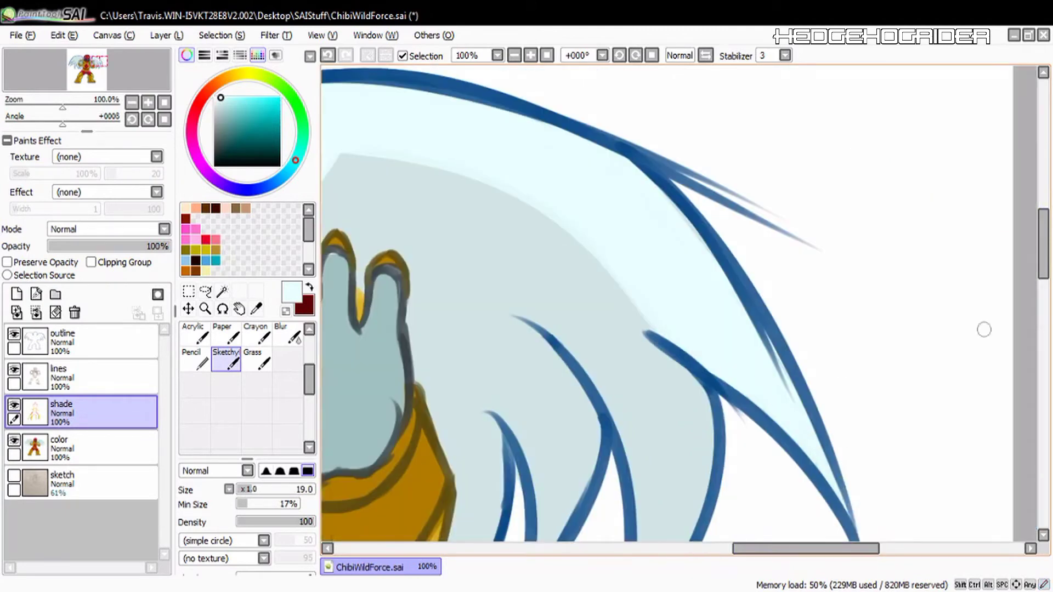
- Save the drawing and paint near-white highlights on the right-side wing's lower feathers
drag(1042, 258, 1042, 276)
key(ctrl+s)
mouse_move(638, 233)
mouse_down()
mouse_move(666, 384)
mouse_move(661, 235)
mouse_move(684, 291)
mouse_move(676, 239)
mouse_move(658, 433)
mouse_move(631, 505)
mouse_move(581, 298)
mouse_move(546, 424)
mouse_move(470, 265)
mouse_move(462, 428)
mouse_move(450, 357)
mouse_up()
- Paint near-white highlights on the left-side wing's lower feathers, from the waist outward
scroll(656, 433, left, 10)
mouse_move(655, 433)
mouse_down()
mouse_move(735, 482)
mouse_move(650, 463)
mouse_up()
mouse_move(571, 408)
mouse_down()
mouse_move(461, 313)
mouse_move(548, 518)
mouse_move(531, 426)
mouse_move(587, 415)
mouse_move(622, 470)
mouse_move(615, 433)
mouse_up()
scroll(616, 370, left, 5)
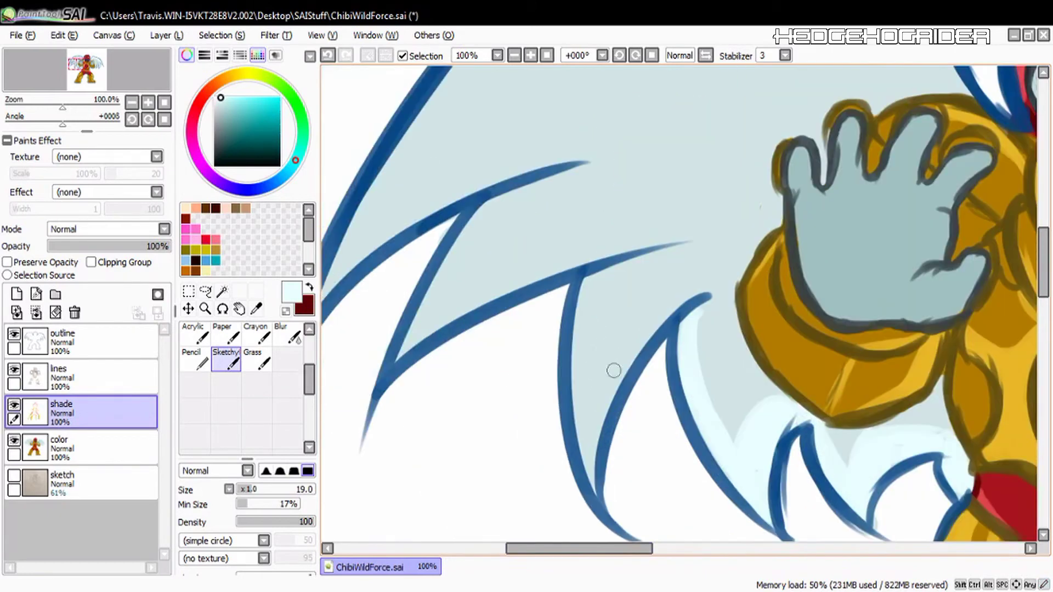
mouse_move(615, 369)
mouse_down()
mouse_move(587, 277)
mouse_move(592, 488)
mouse_move(594, 367)
mouse_move(496, 214)
mouse_move(437, 312)
mouse_move(518, 278)
mouse_move(510, 249)
mouse_move(667, 249)
mouse_up()
key(ctrl+z)
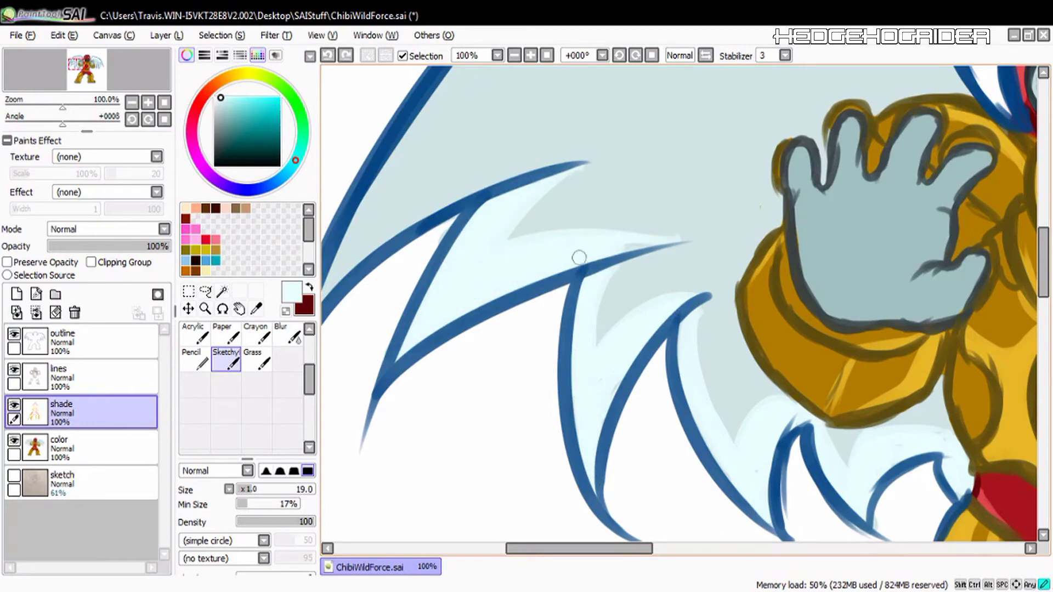
drag(578, 258, 705, 236)
- Paint a near-white highlight above the outermost feather line of the left-side wing
scroll(942, 366, left, 4)
scroll(963, 354, up, 3)
scroll(878, 340, up, 2)
drag(794, 324, 548, 293)
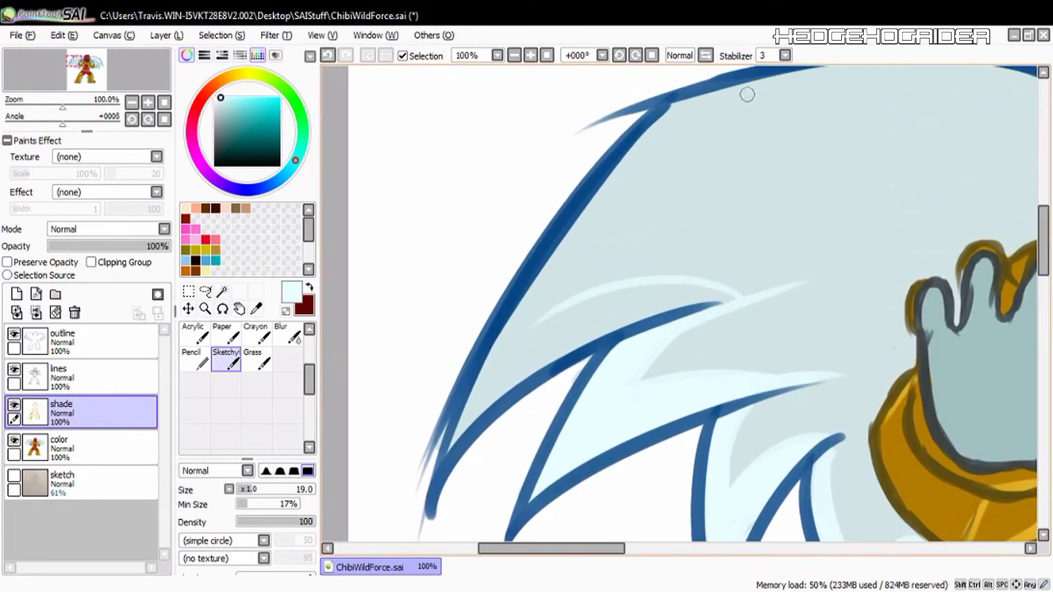
- Highlight the left-side wing's outer, upper and inner edges with near-white cyan, and save the drawing
mouse_move(748, 94)
mouse_down()
mouse_move(522, 345)
mouse_move(565, 253)
mouse_move(647, 310)
mouse_move(710, 298)
mouse_move(674, 295)
mouse_move(599, 227)
mouse_move(639, 164)
mouse_move(711, 93)
mouse_move(473, 209)
mouse_up()
drag(445, 258, 827, 236)
drag(483, 249, 795, 239)
mouse_move(765, 244)
mouse_down()
mouse_move(814, 346)
mouse_move(863, 355)
mouse_move(808, 244)
mouse_move(823, 214)
mouse_up()
mouse_move(540, 212)
mouse_down()
mouse_move(501, 217)
mouse_move(707, 205)
mouse_move(813, 223)
mouse_up()
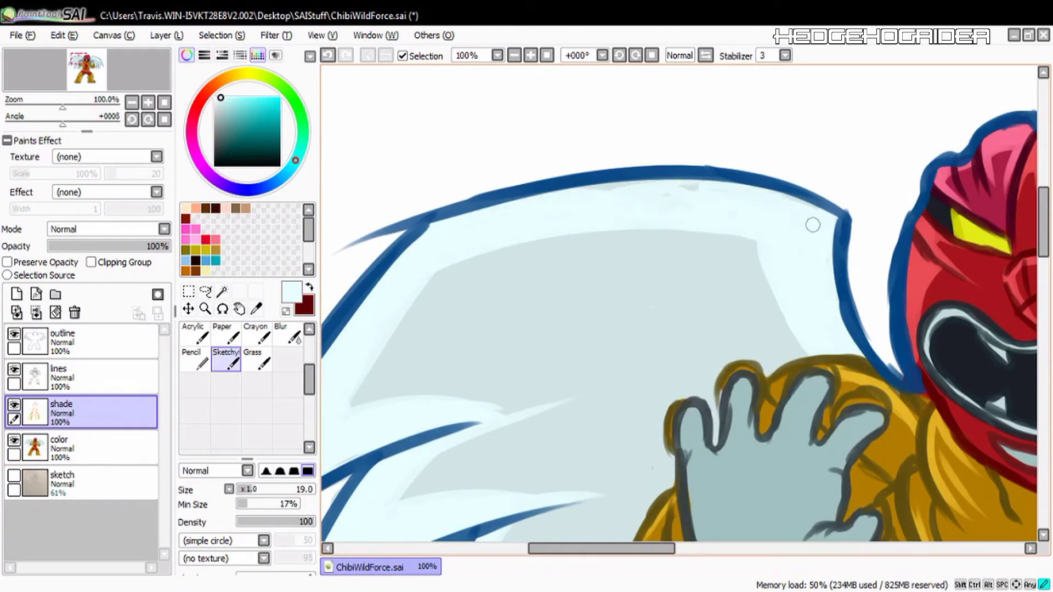
scroll(710, 216, right, 4)
key(ctrl+s)
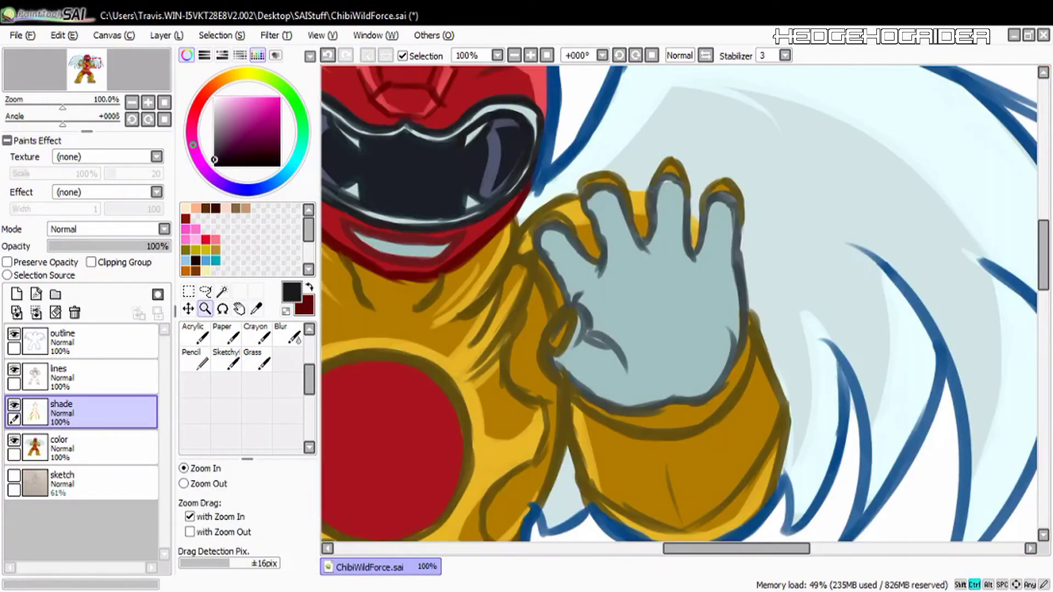
- Paint pale cyan highlights along the outer edges, palm base and fingers of both raised gloves
drag(720, 207, 706, 351)
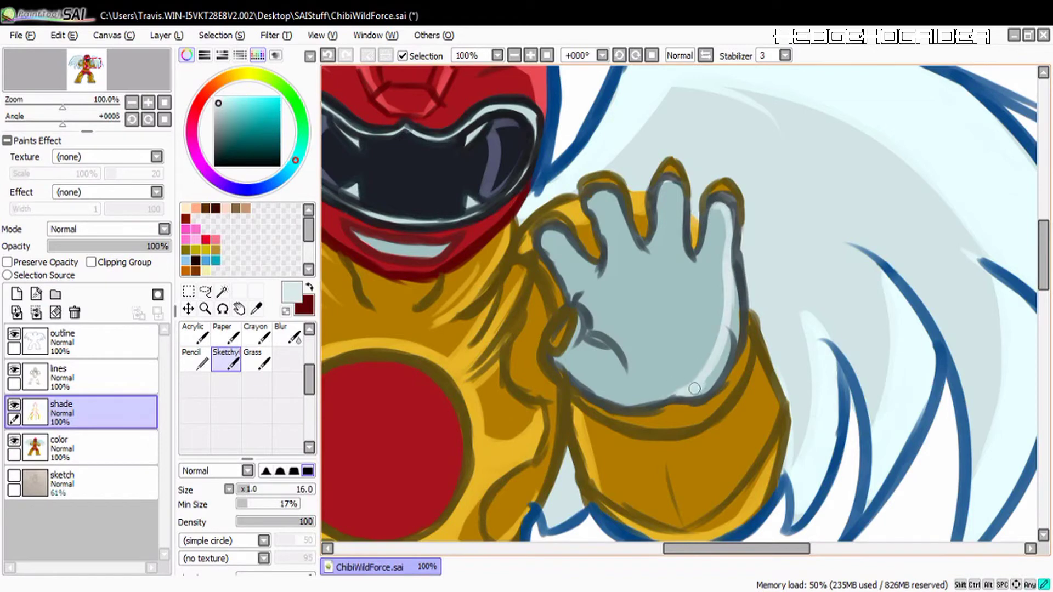
drag(694, 388, 732, 252)
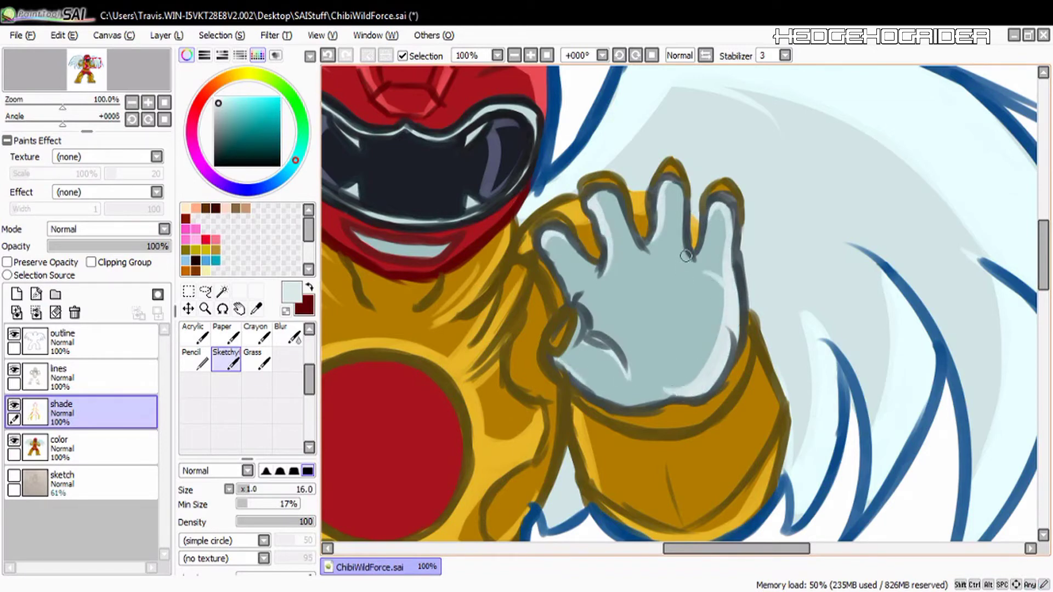
drag(736, 549, 657, 548)
mouse_move(416, 200)
mouse_down()
mouse_move(415, 228)
mouse_move(450, 334)
mouse_up()
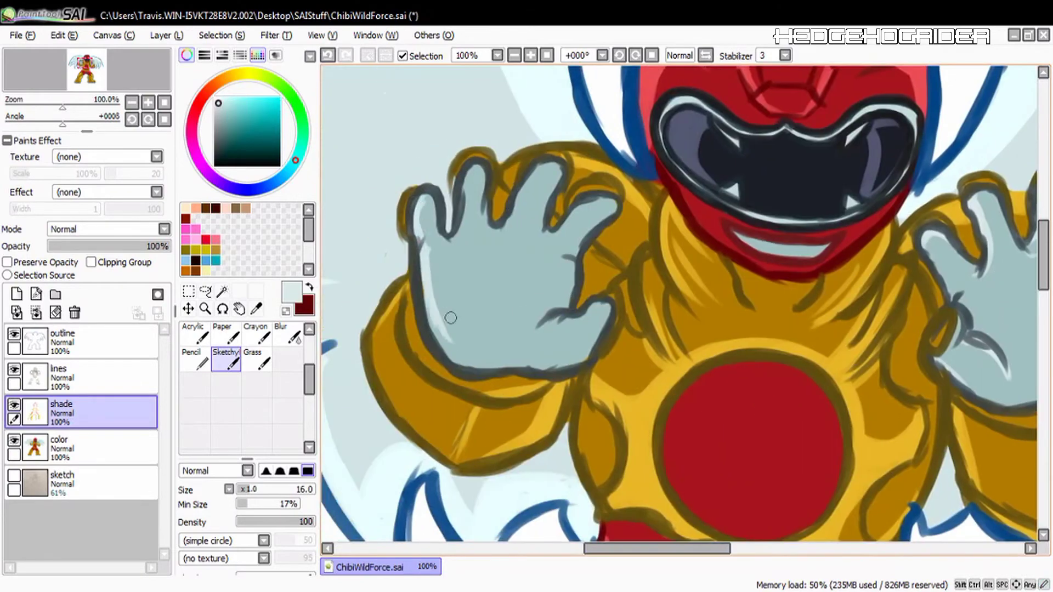
drag(425, 268, 488, 362)
drag(439, 329, 473, 352)
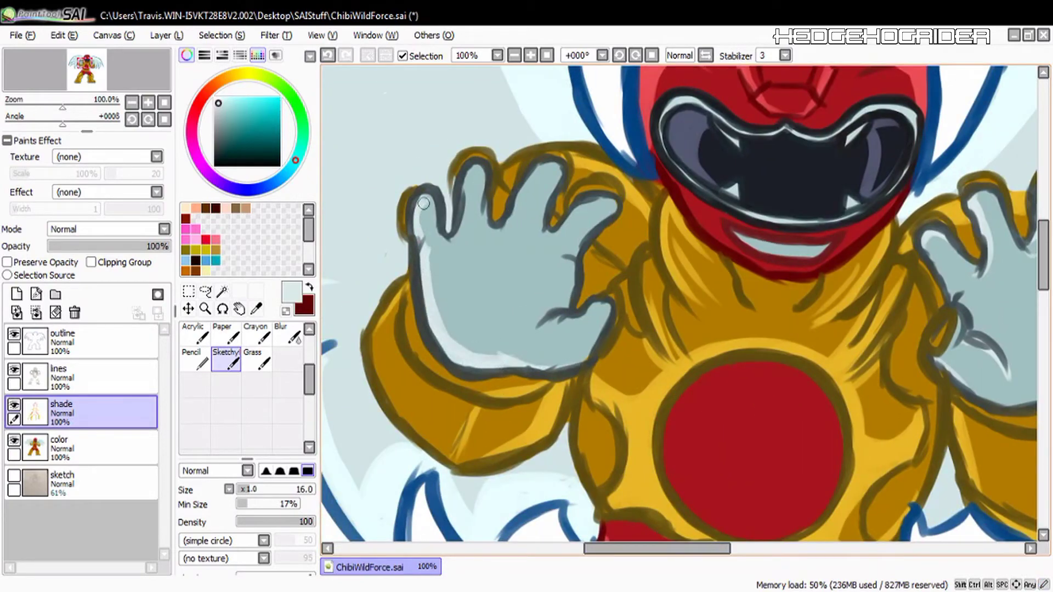
drag(467, 184, 453, 241)
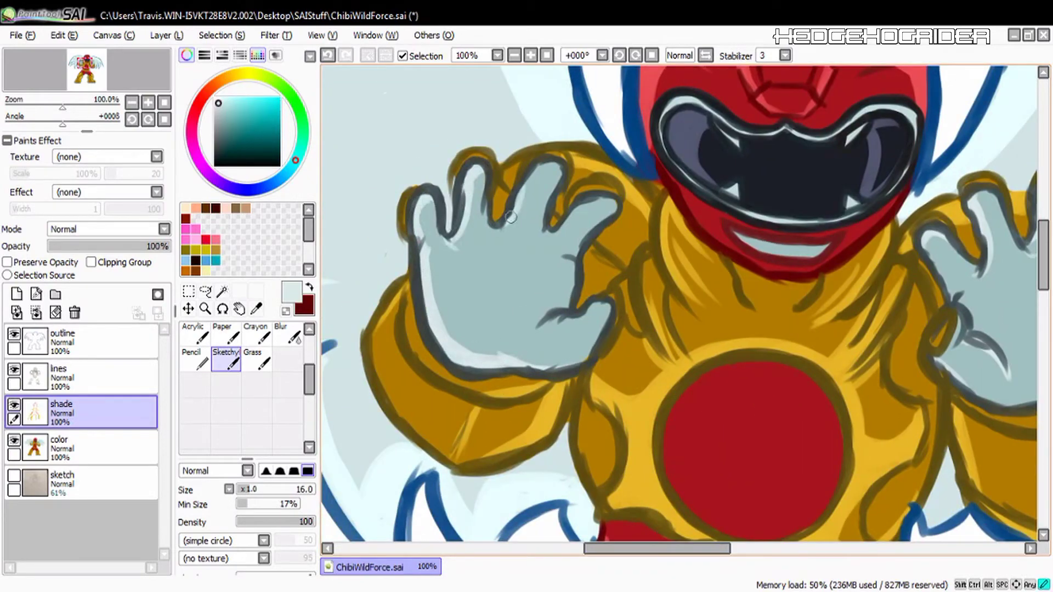
drag(529, 167, 519, 209)
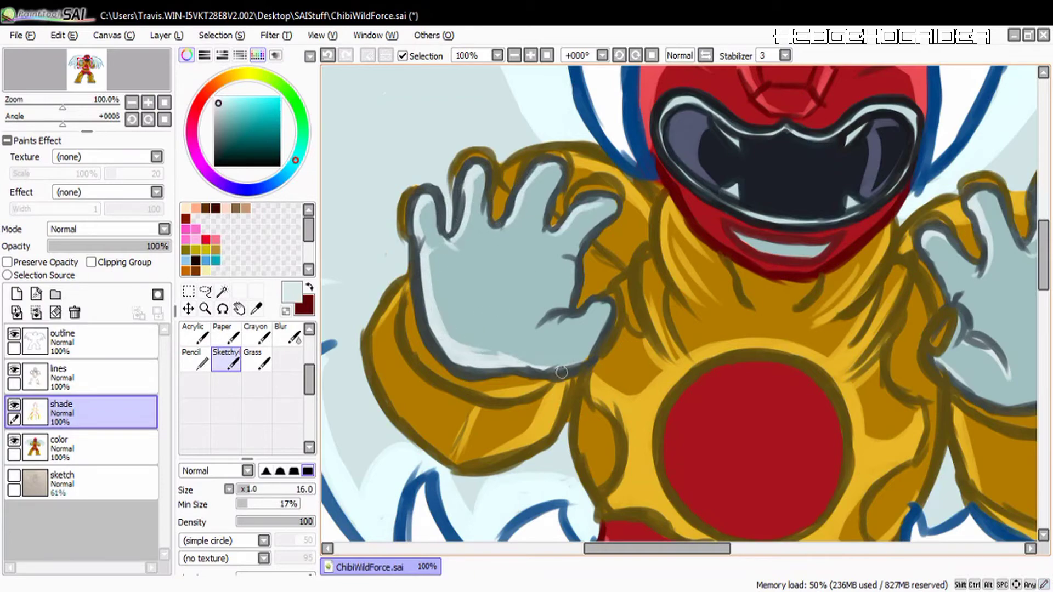
drag(561, 372, 451, 190)
- Paint a dark red shadow inside the round chest gem, along its upper and side edges with a rounded notch
right_click(491, 351)
mouse_move(562, 304)
mouse_down()
mouse_move(610, 218)
mouse_move(641, 221)
mouse_up()
mouse_move(699, 233)
mouse_down()
mouse_move(645, 215)
mouse_move(695, 343)
mouse_move(685, 191)
mouse_move(630, 188)
mouse_move(553, 269)
mouse_move(634, 205)
mouse_move(624, 209)
mouse_move(647, 218)
mouse_up()
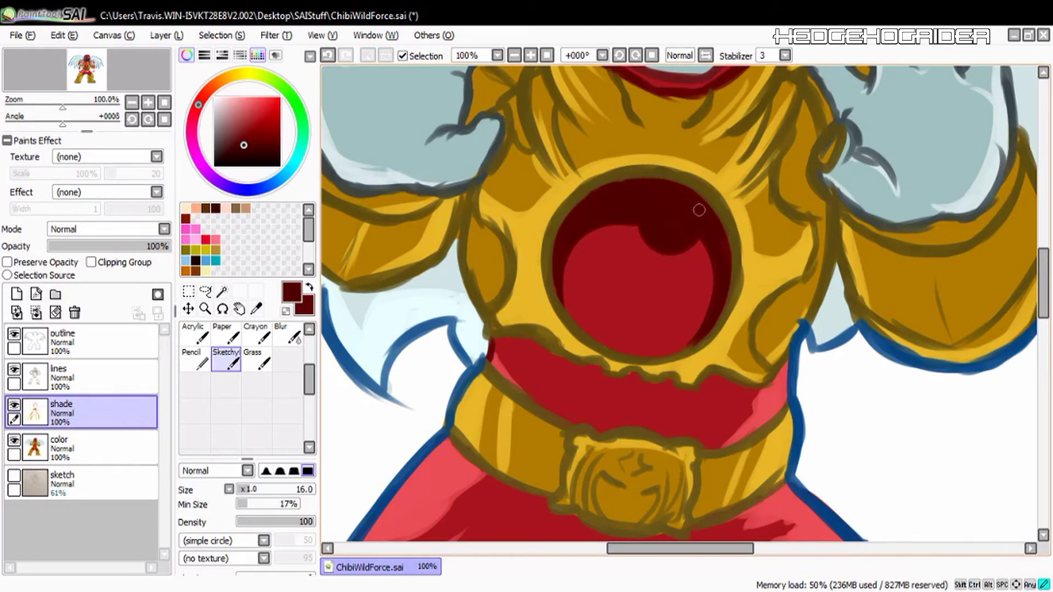
- Paint a light pink inner rim, a large upper highlight and two small round glints on the chest gem
click(235, 97)
mouse_move(611, 185)
mouse_down()
mouse_move(557, 244)
mouse_move(576, 329)
mouse_move(667, 360)
mouse_move(727, 286)
mouse_move(724, 228)
mouse_move(680, 200)
mouse_move(713, 242)
mouse_up()
key(ctrl+z)
mouse_move(680, 199)
mouse_down()
mouse_move(726, 255)
mouse_move(721, 293)
mouse_move(675, 346)
mouse_move(677, 221)
mouse_move(663, 195)
mouse_up()
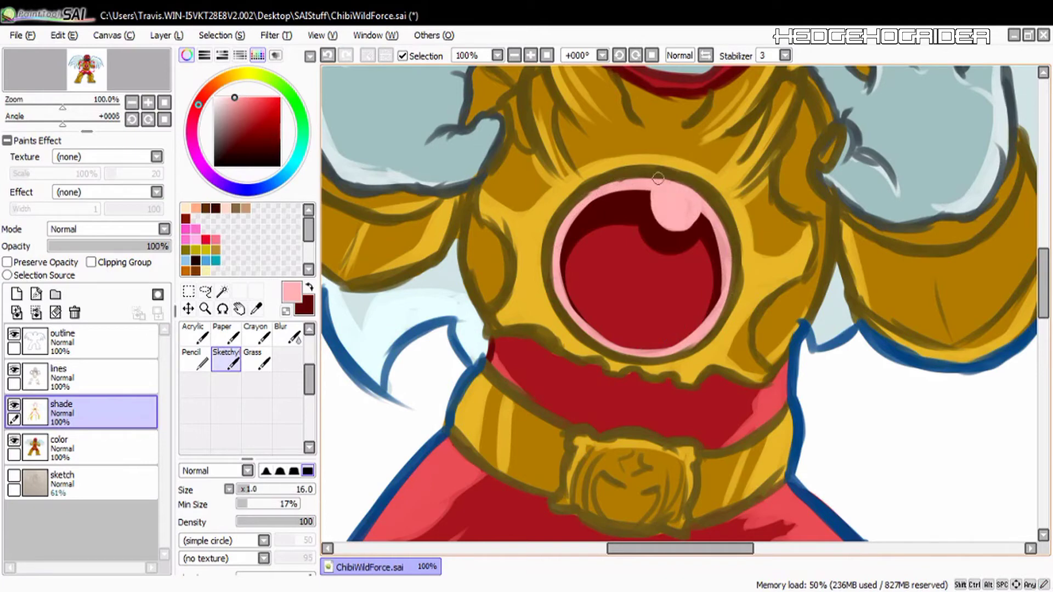
key(ctrl+z)
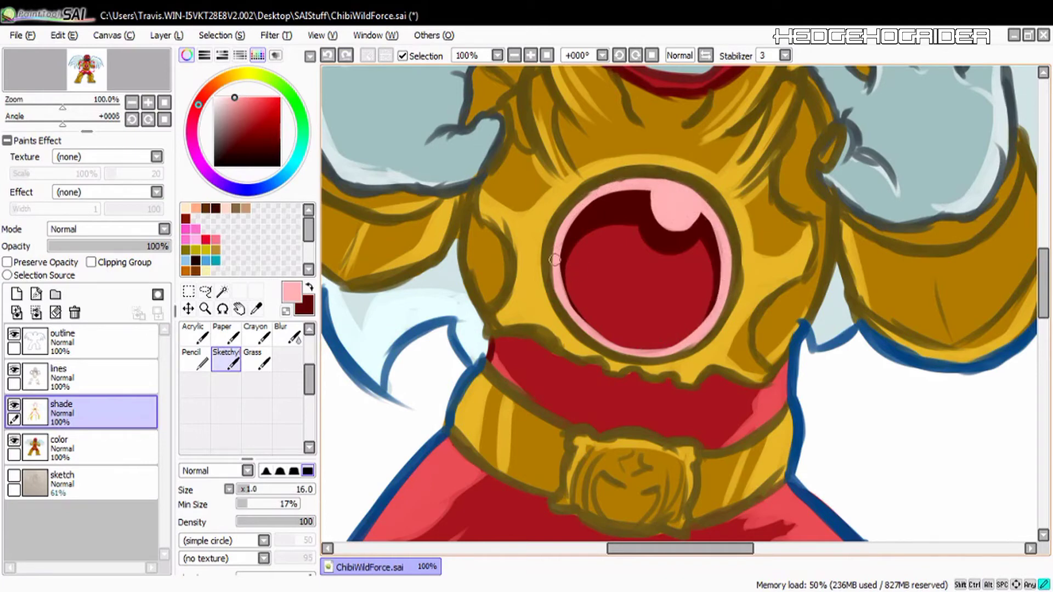
drag(586, 302, 598, 285)
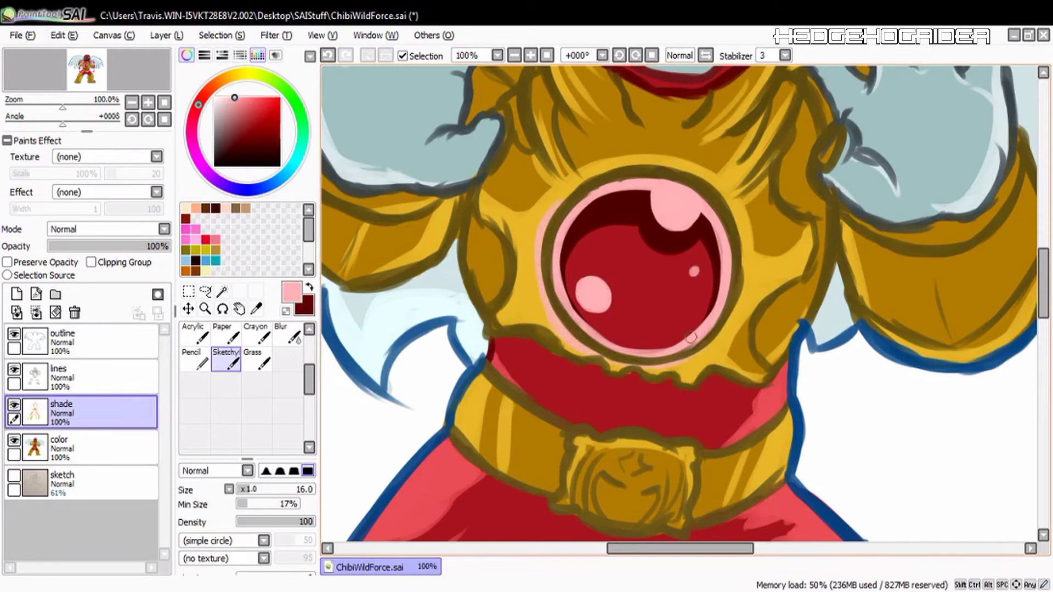
- Undo the pink strokes outside the gem's outline and repaint that outer ring in a paler pink
key(ctrl+z)
key(ctrl+z)
key(ctrl+z)
drag(543, 255, 574, 188)
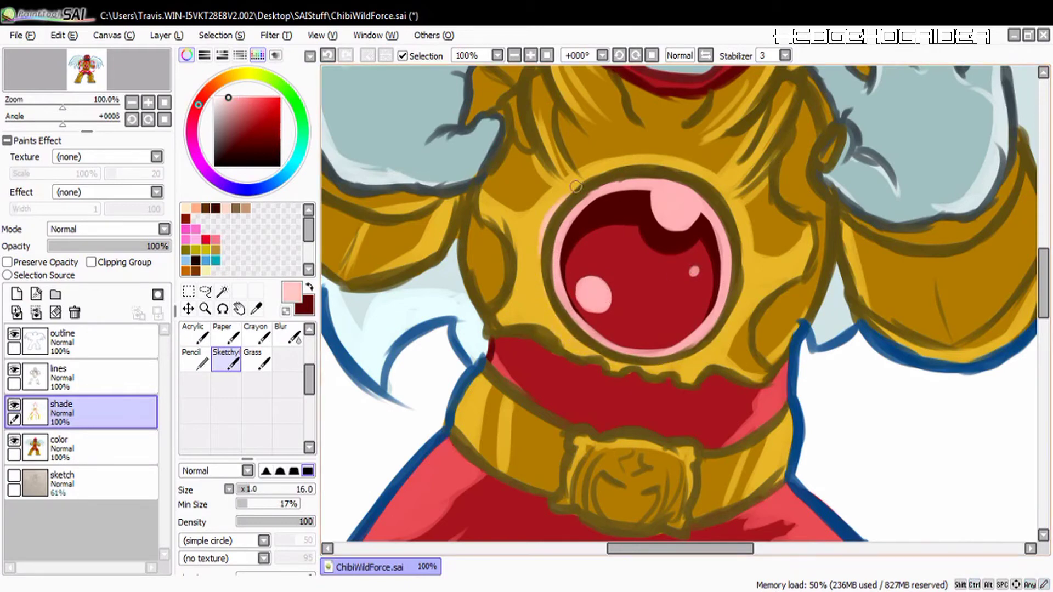
mouse_move(639, 363)
mouse_down()
mouse_move(727, 329)
mouse_move(743, 247)
mouse_up()
drag(563, 195, 603, 171)
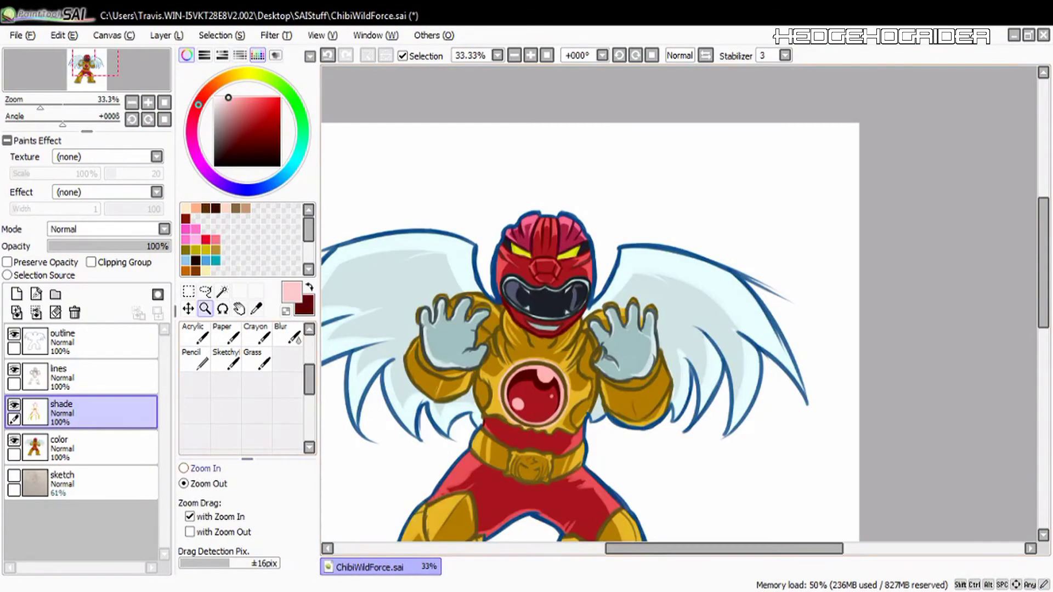
- Paint angular red markings on the right-side wing above the raised hand, including a filled block beyond the fingers
drag(548, 236, 772, 397)
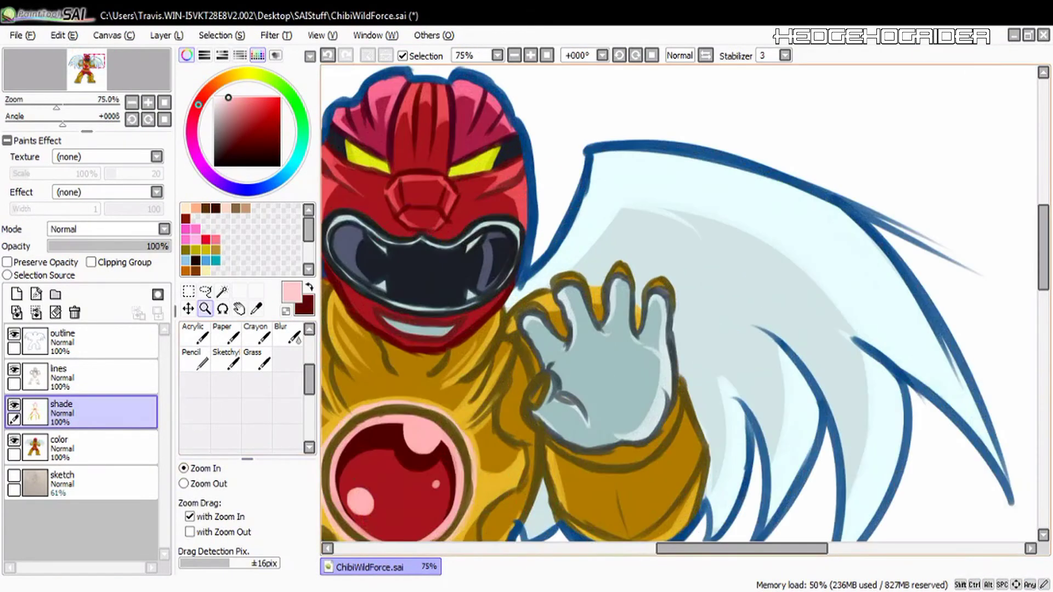
right_click(483, 197)
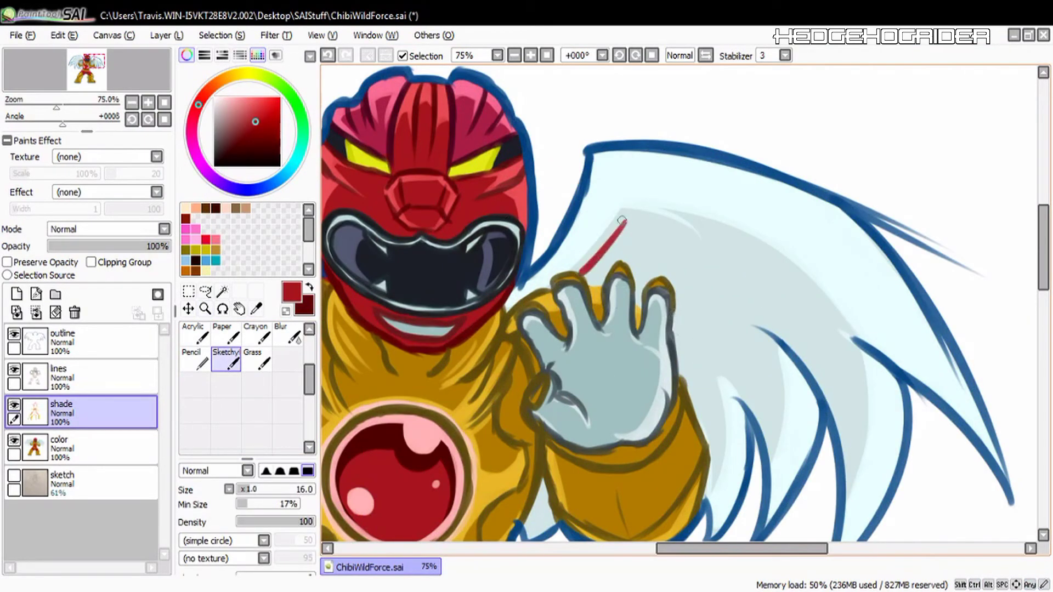
drag(626, 211, 666, 217)
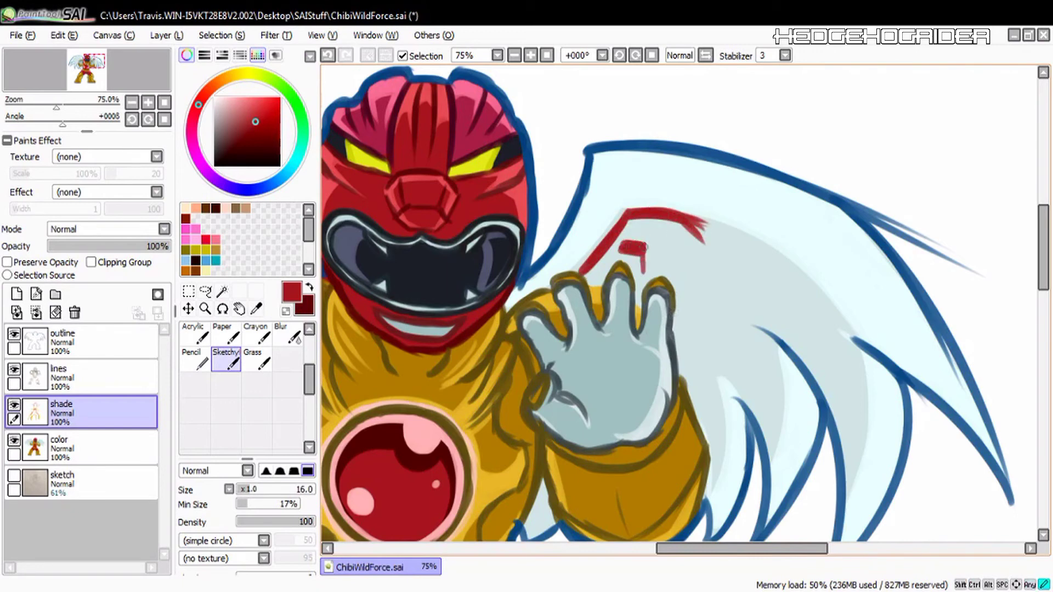
mouse_move(646, 261)
mouse_down()
mouse_move(718, 277)
mouse_move(750, 305)
mouse_up()
drag(696, 273, 733, 319)
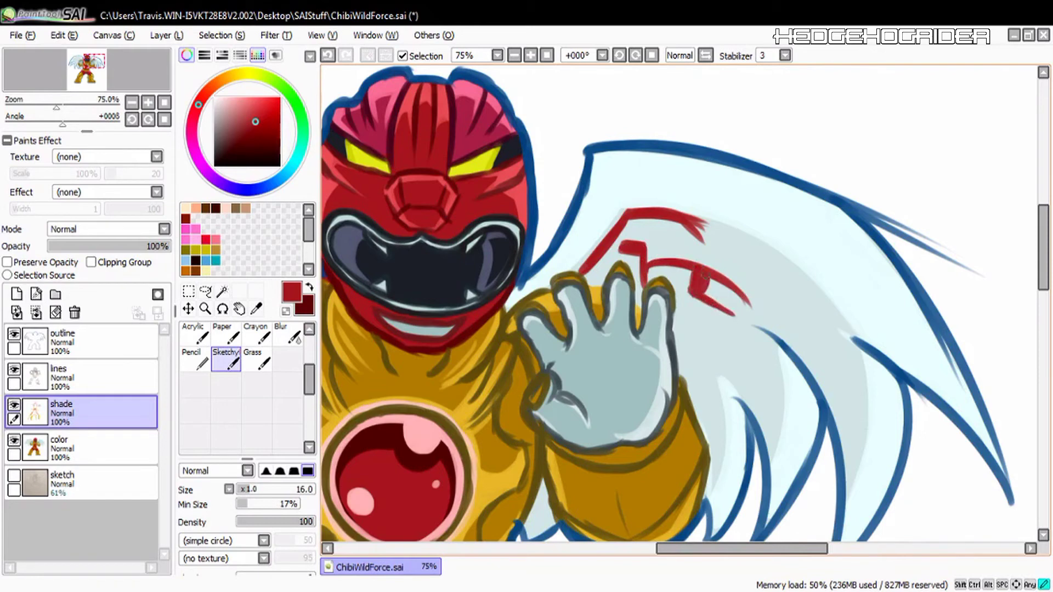
drag(703, 274, 738, 308)
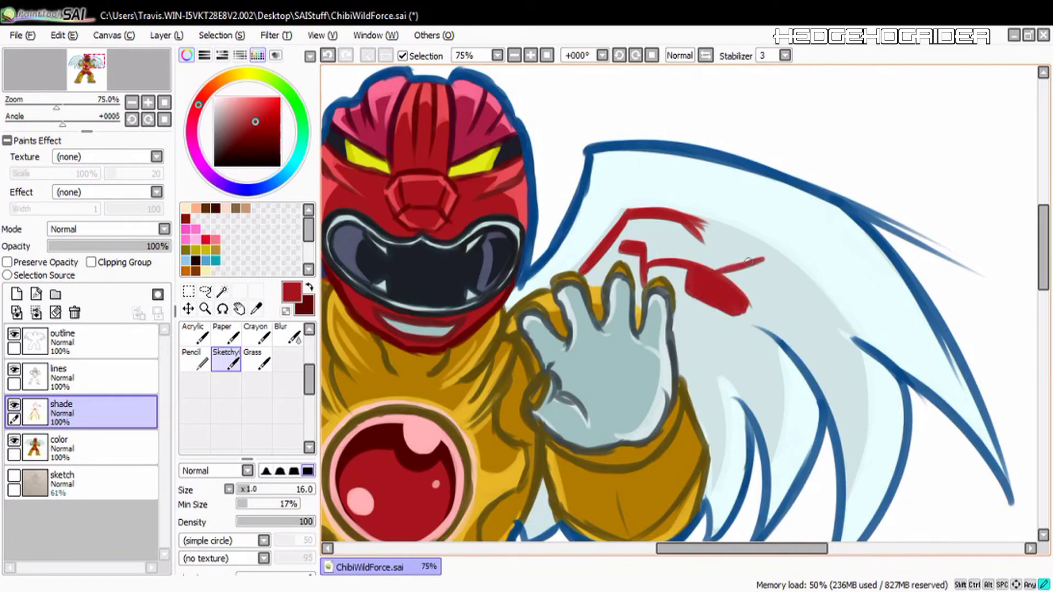
- Extend the right-side wing's red markings with an upper hook, lower angular lines and bracket shapes near the feathers
drag(718, 270, 771, 256)
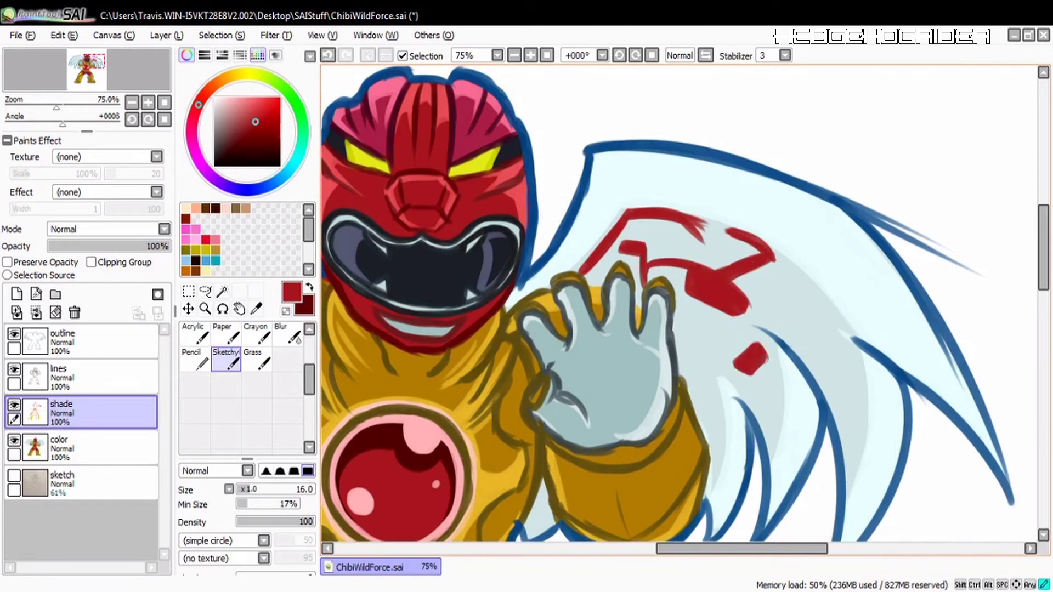
drag(713, 369, 692, 415)
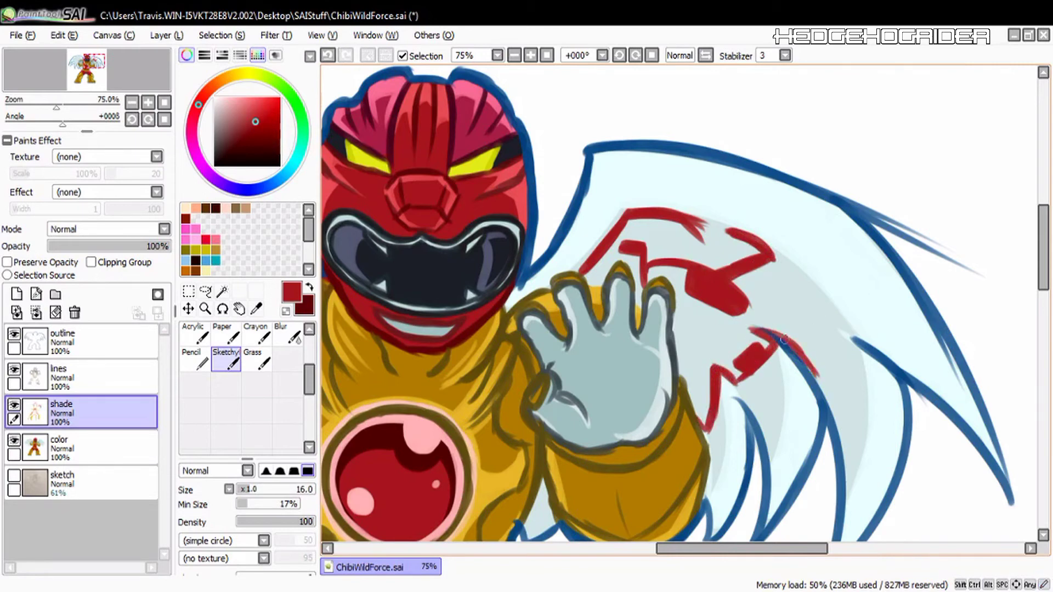
mouse_move(846, 363)
mouse_down()
mouse_move(794, 318)
mouse_move(788, 278)
mouse_up()
drag(676, 318, 709, 338)
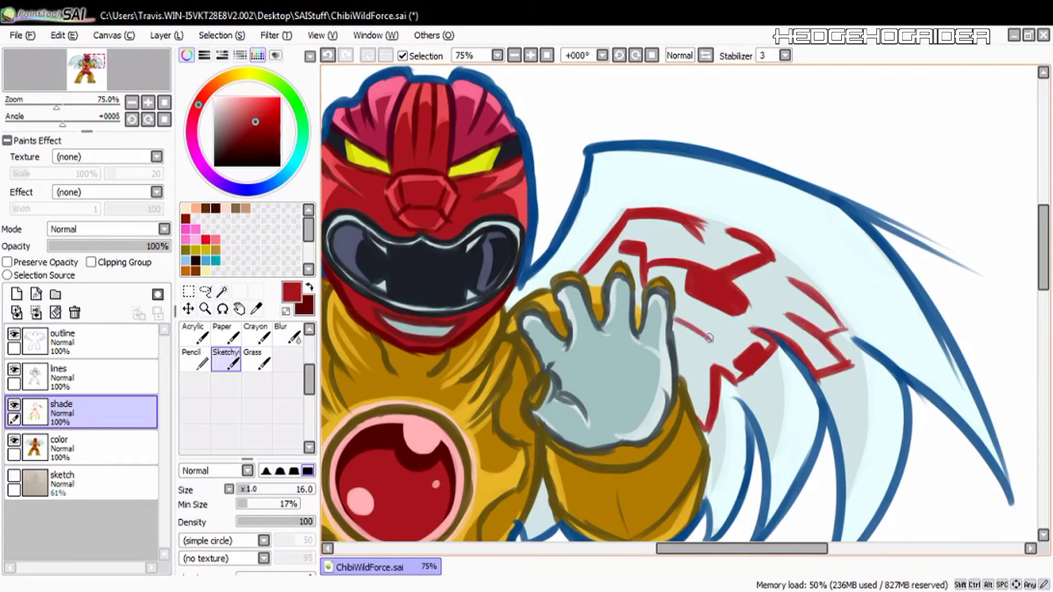
- Paint the left-side wing's upper red markings: an angular bracket near the shoulder and a filled feather shape further out
drag(741, 549, 657, 548)
mouse_move(452, 185)
mouse_down()
mouse_move(534, 190)
mouse_move(565, 253)
mouse_up()
drag(445, 187, 425, 217)
drag(425, 217, 496, 216)
mouse_move(388, 228)
mouse_down()
mouse_move(503, 229)
mouse_move(412, 250)
mouse_up()
drag(481, 211, 493, 245)
drag(513, 204, 417, 250)
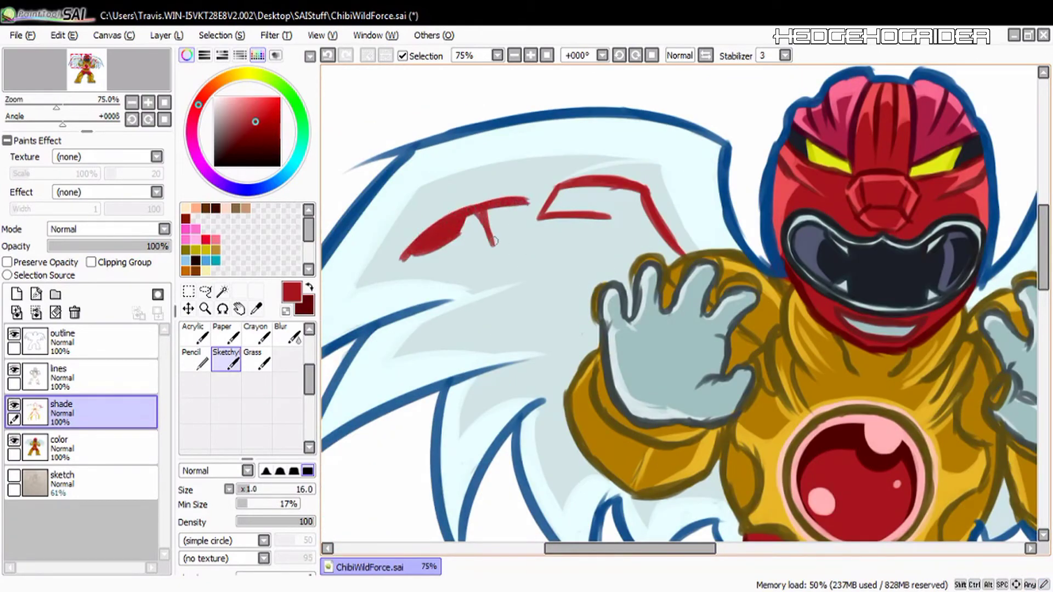
- Add crossing red lines and connecting strokes below the upper markings in the middle of the left-side wing
drag(476, 212, 494, 248)
mouse_move(483, 252)
mouse_down()
mouse_move(553, 230)
mouse_move(458, 269)
mouse_up()
mouse_move(494, 250)
mouse_down()
mouse_move(553, 275)
mouse_move(607, 231)
mouse_move(617, 240)
mouse_up()
key(ctrl+z)
drag(511, 237, 552, 229)
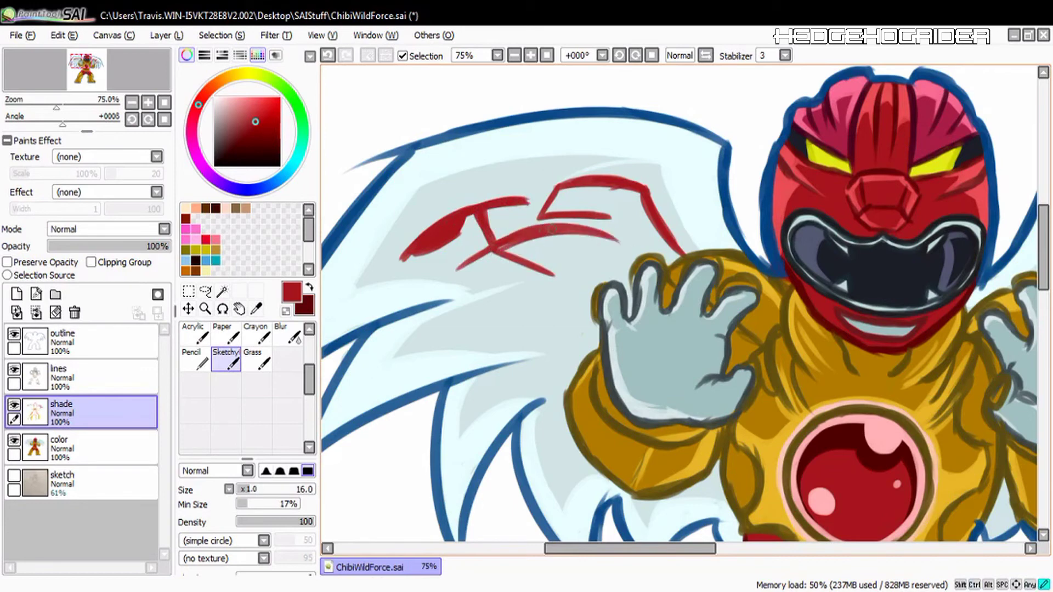
drag(584, 280, 499, 312)
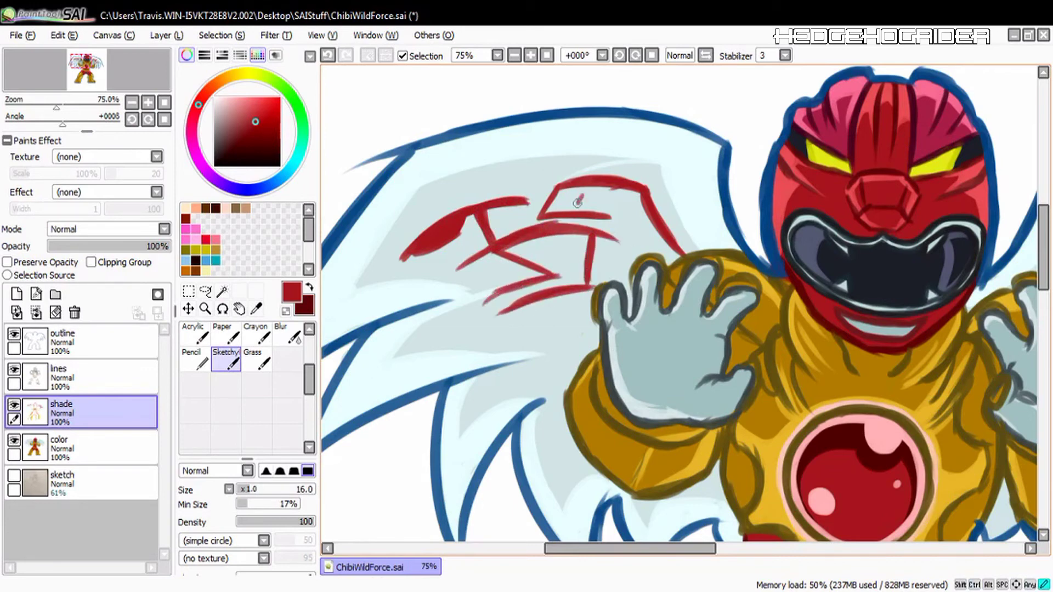
- Finish the left-side wing's red markings with small inner details, a lower outward line and a shape beside the glove
drag(585, 218, 630, 218)
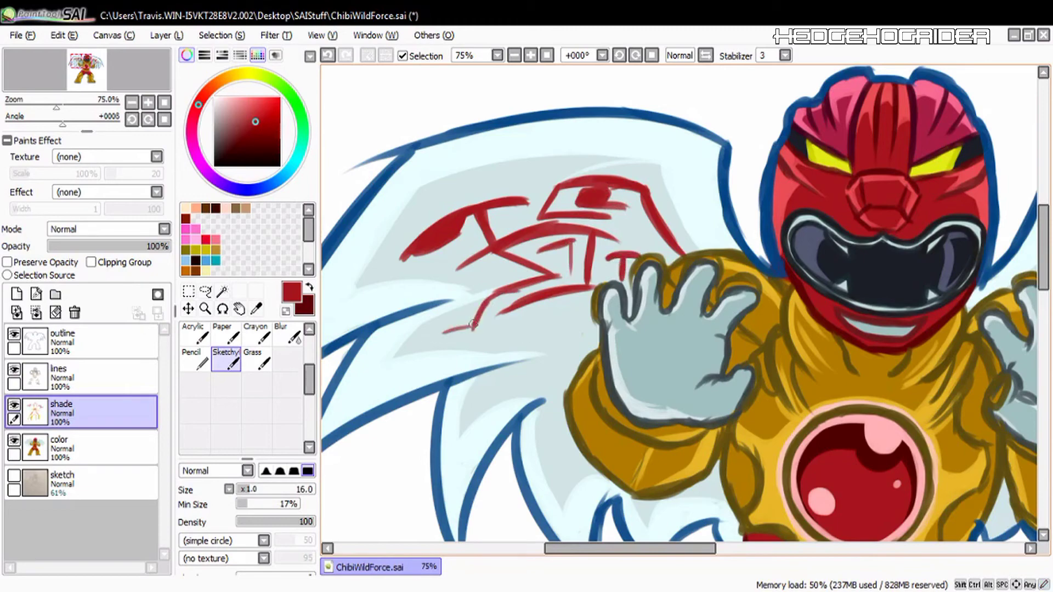
drag(474, 326, 437, 335)
drag(647, 548, 672, 548)
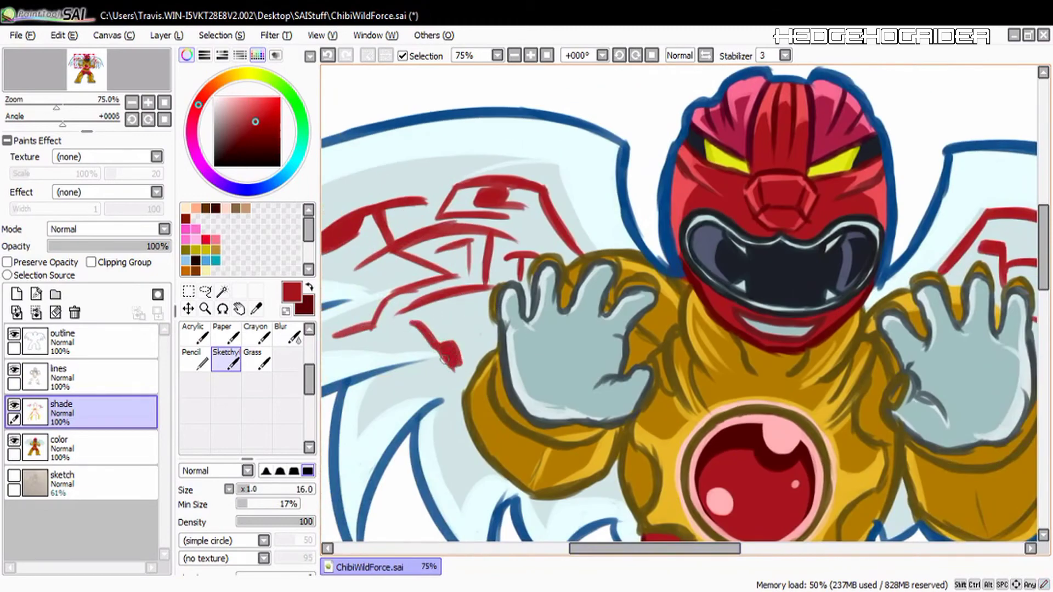
mouse_move(411, 330)
mouse_down()
mouse_move(489, 299)
mouse_move(478, 346)
mouse_up()
- Add a new layer named rim directly above the shade layer
click(99, 378)
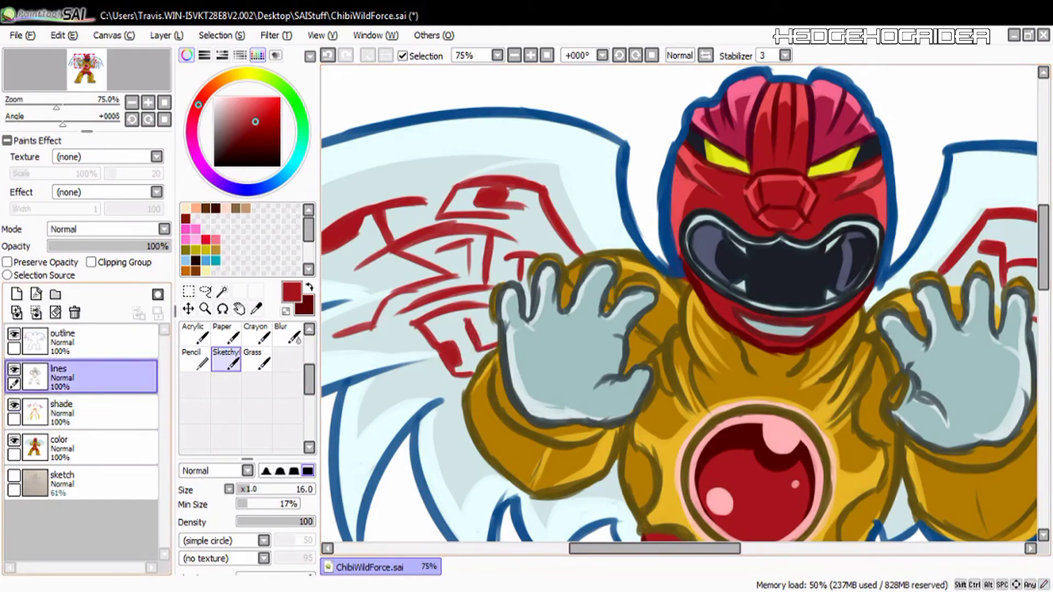
click(99, 413)
click(16, 294)
double_click(99, 413)
text(rim)
key(Return)
- Paint light pink rim light along the outer edges of the red trousers' hips and the waist
click(238, 97)
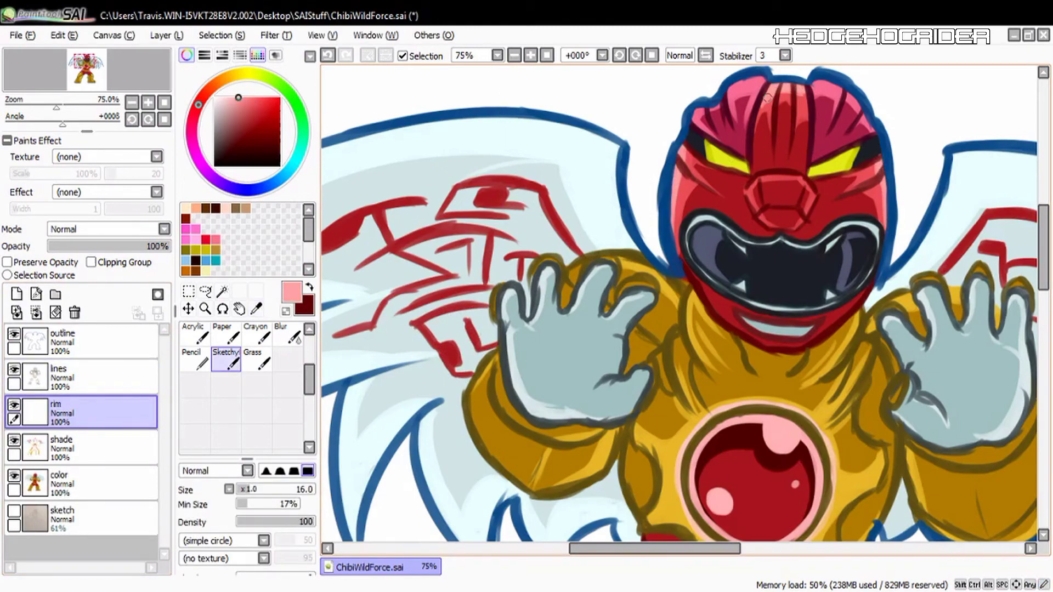
drag(1043, 247, 1043, 312)
drag(612, 251, 524, 361)
drag(588, 272, 554, 319)
key(e)
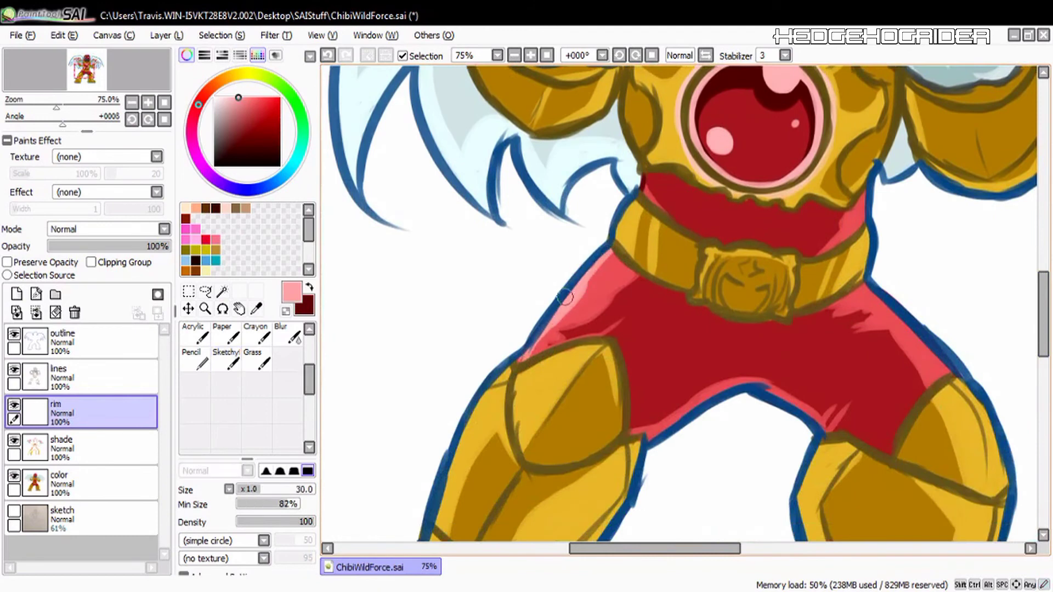
key(n)
drag(876, 302, 871, 290)
drag(858, 187, 862, 222)
- Paint pale gold rim light on the belt's left-side end, the left-side knee guard and the armour beside it
right_click(853, 242)
click(240, 99)
mouse_move(635, 202)
mouse_down()
mouse_move(618, 237)
mouse_move(633, 208)
mouse_up()
mouse_move(593, 346)
mouse_down()
mouse_move(524, 379)
mouse_move(523, 455)
mouse_up()
drag(509, 373, 491, 390)
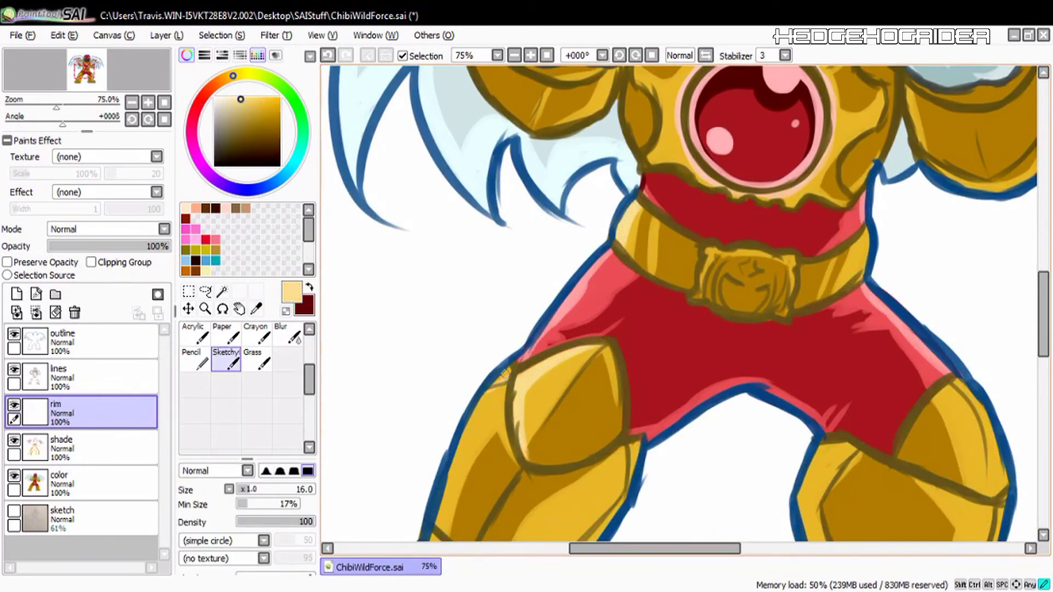
- Paint pale gold rim light down the edges of both legs' gold armour and boots
drag(1042, 305, 1043, 337)
drag(503, 211, 450, 321)
mouse_move(483, 225)
mouse_down()
mouse_move(461, 273)
mouse_move(478, 247)
mouse_move(439, 353)
mouse_move(340, 527)
mouse_up()
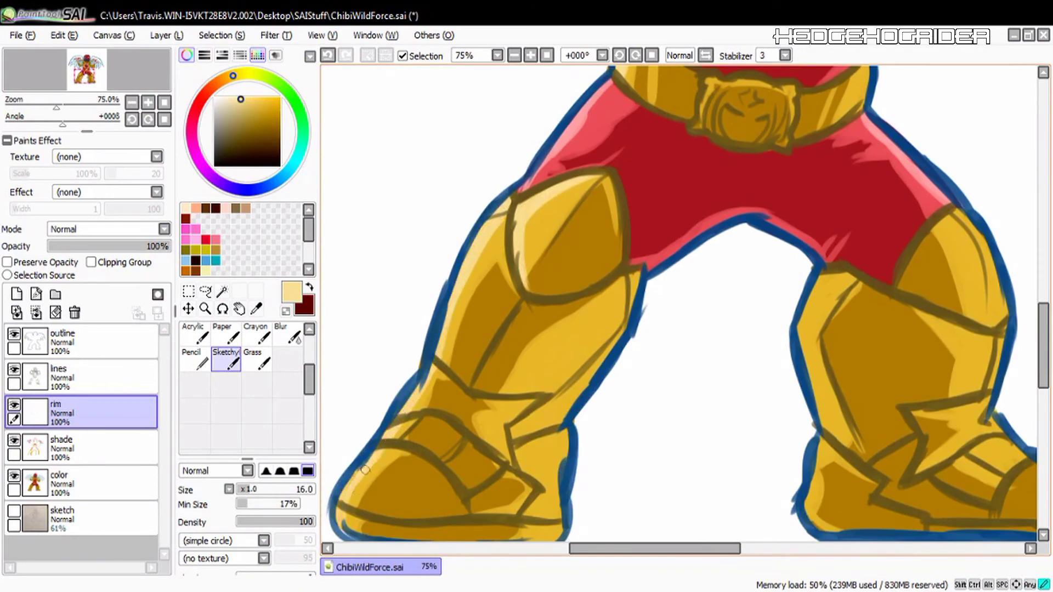
drag(603, 310, 551, 400)
mouse_move(948, 215)
mouse_down()
mouse_move(994, 281)
mouse_move(997, 312)
mouse_move(959, 409)
mouse_move(1017, 445)
mouse_up()
mouse_move(822, 287)
mouse_down()
mouse_move(811, 329)
mouse_move(823, 404)
mouse_up()
- Paint pale gold rim light on the belt's right-side end, both forearm cuffs and the chest armour's right-side edge
scroll(823, 383, up, 8)
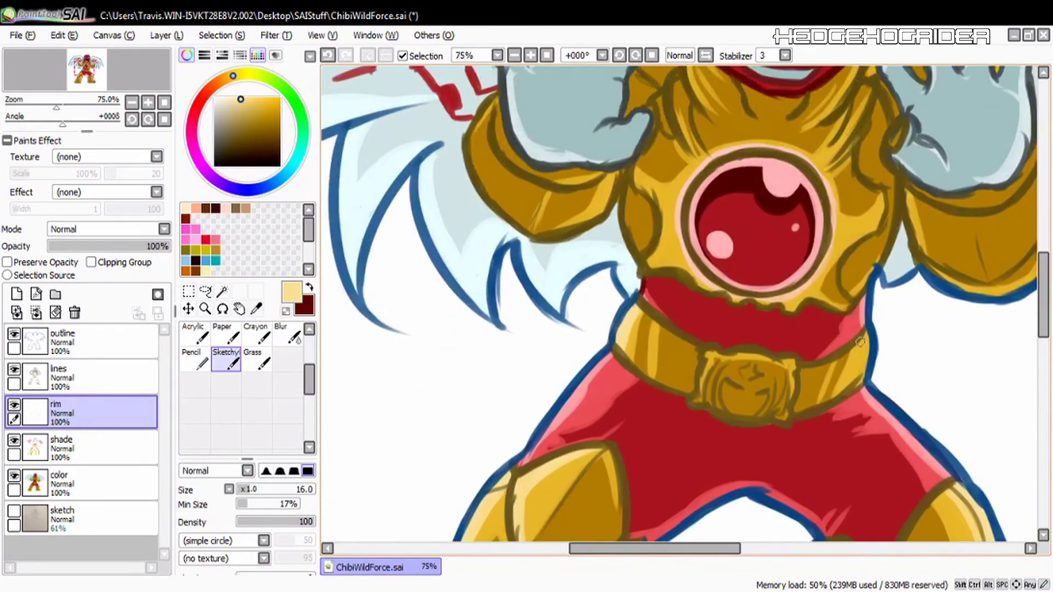
drag(494, 95, 468, 209)
drag(470, 138, 519, 222)
drag(655, 549, 715, 549)
drag(617, 233, 588, 266)
key(ctrl+z)
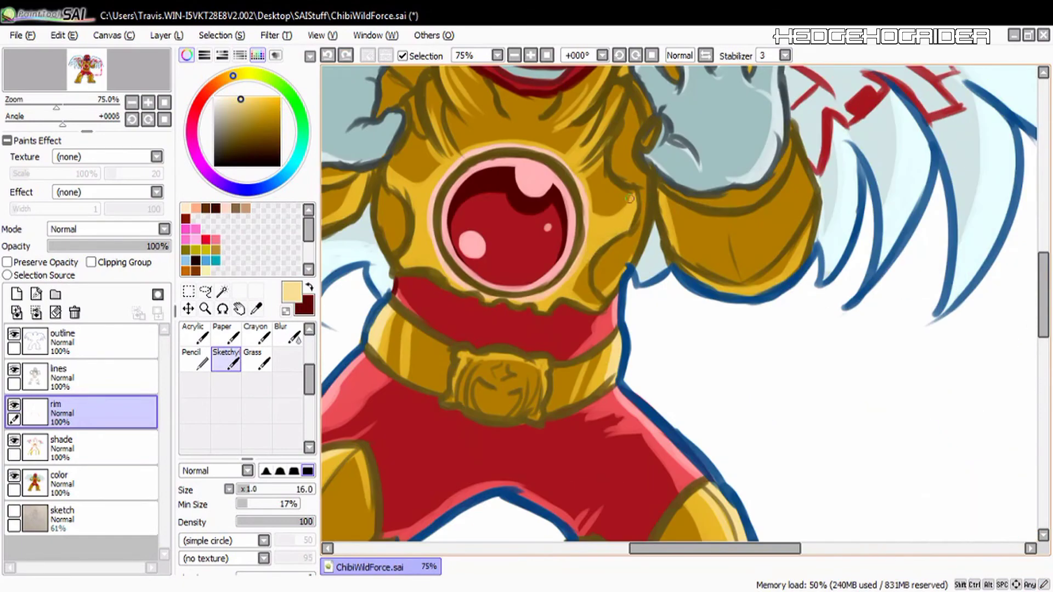
drag(632, 193, 592, 280)
drag(762, 288, 810, 213)
- Paint light pink rim light along the upper edges of the helmet's pink crest on both sides
scroll(686, 274, up, 9)
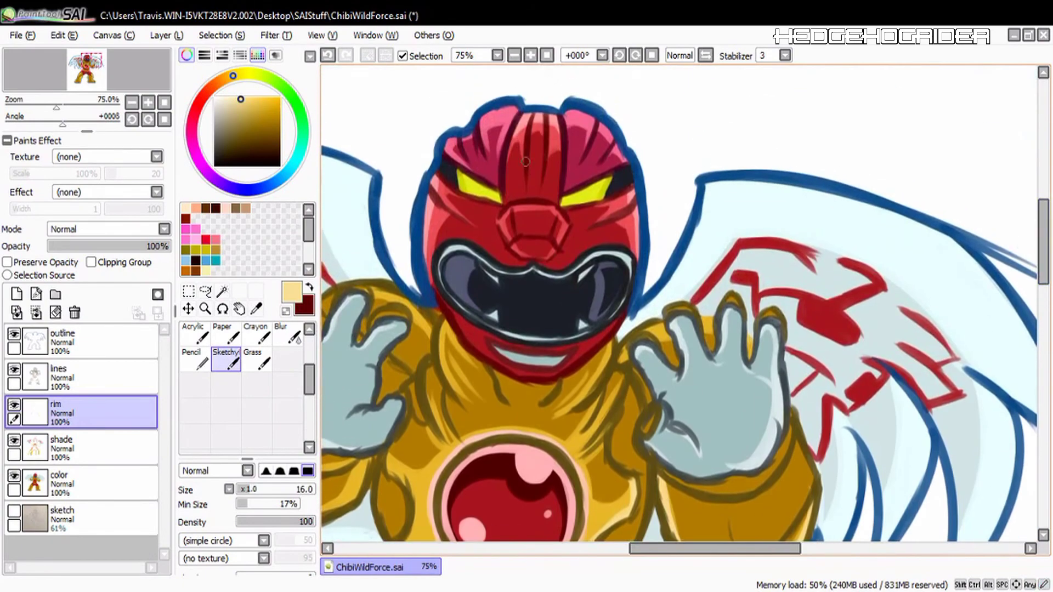
alt+click(502, 110)
mouse_move(566, 114)
mouse_down()
mouse_move(598, 122)
mouse_move(622, 151)
mouse_up()
drag(476, 129, 446, 148)
- Paint near-white rim light along the right-side wing's inner edge beside the helmet
alt+click(671, 301)
alt+click(653, 282)
mouse_move(655, 295)
mouse_down()
mouse_move(693, 253)
mouse_move(711, 189)
mouse_up()
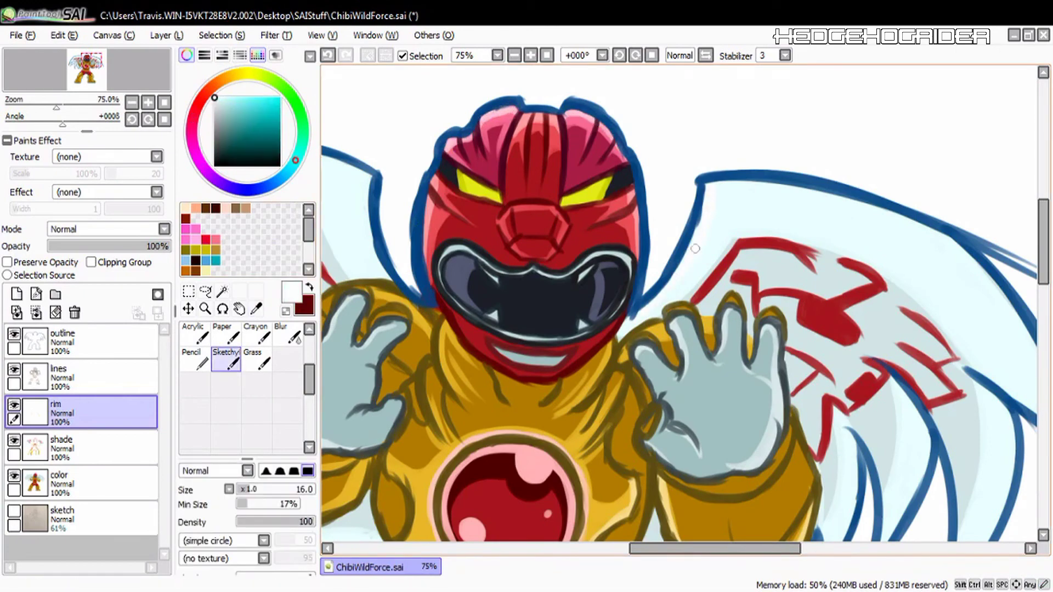
- View the whole character at 25% zoom
drag(715, 549, 665, 549)
click(205, 309)
click(183, 483)
double_click(494, 436)
drag(1043, 241, 1043, 273)
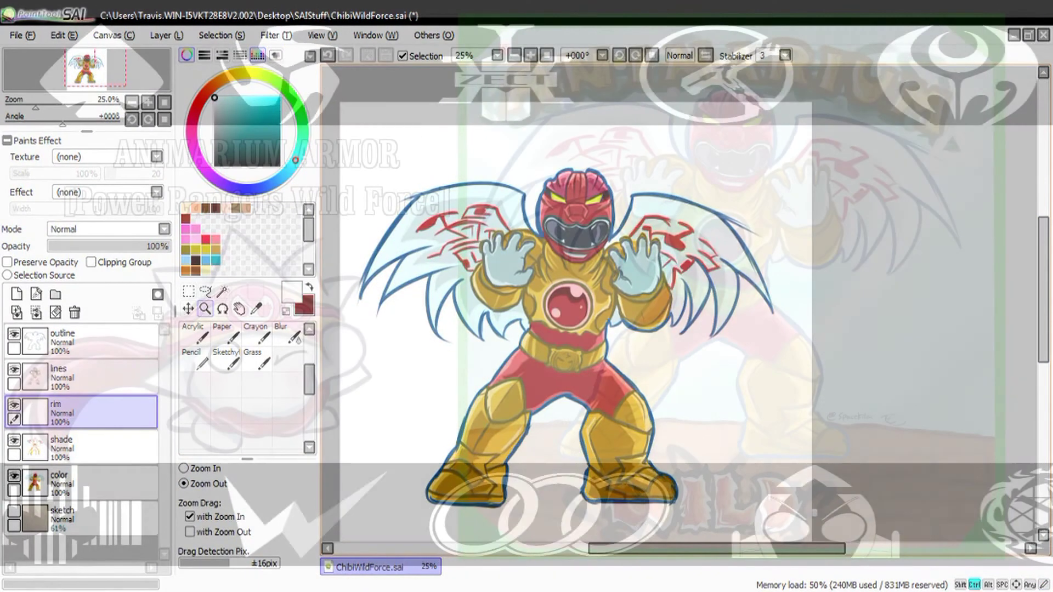